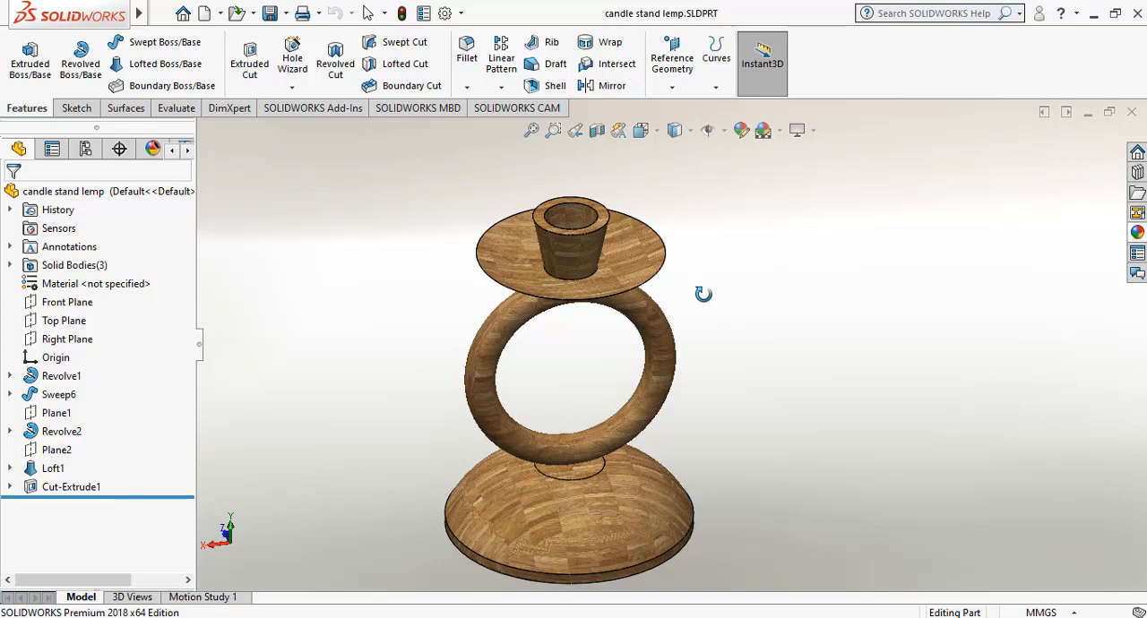
pyautogui.moveTo(703, 294)
pyautogui.mouseDown(button='middle')
pyautogui.moveTo(710, 319)
pyautogui.moveTo(755, 297)
pyautogui.moveTo(757, 327)
pyautogui.moveTo(730, 253)
pyautogui.moveTo(776, 207)
pyautogui.moveTo(789, 212)
pyautogui.moveTo(773, 210)
pyautogui.mouseUp(button='middle')
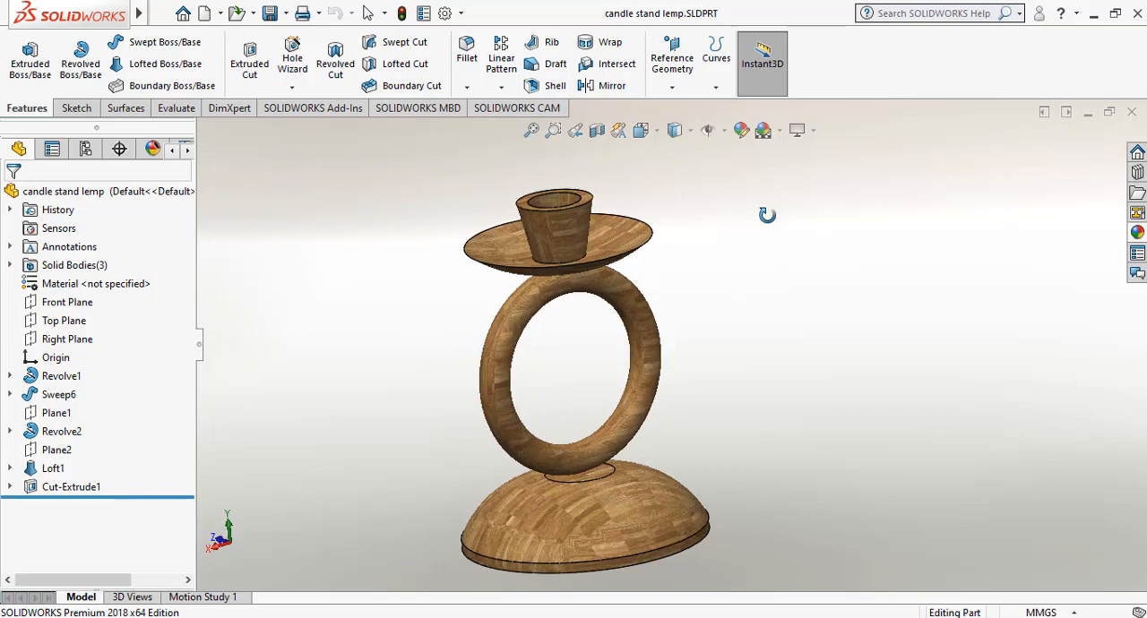
pyautogui.moveTo(773, 210); pyautogui.dragTo(788, 256, button='middle')
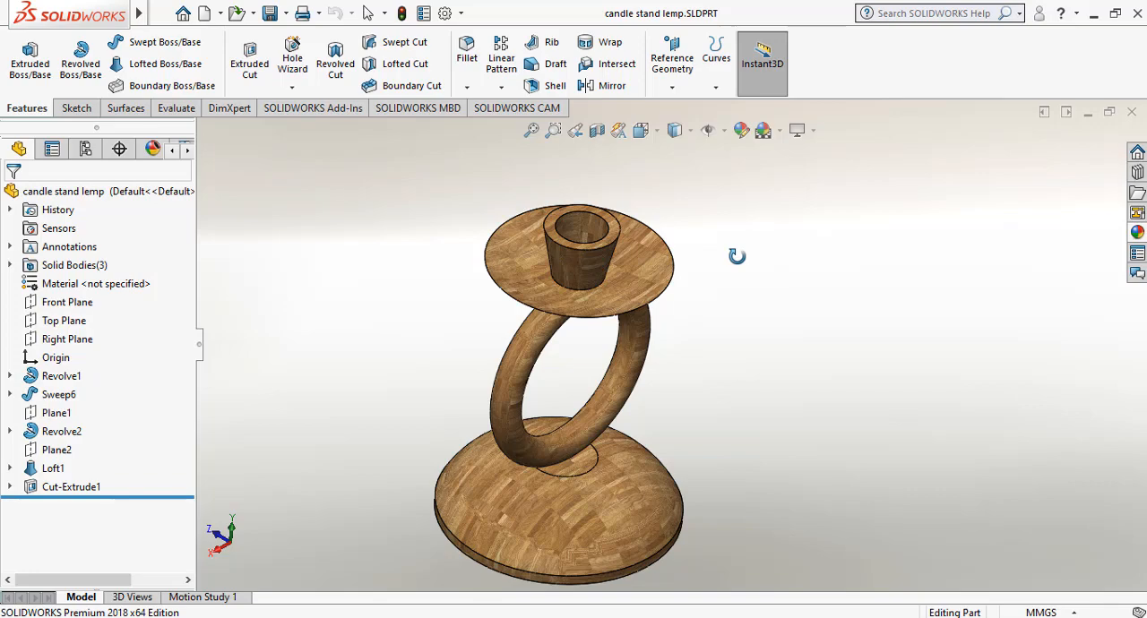
pyautogui.moveTo(749, 302); pyautogui.dragTo(688, 186, button='middle')
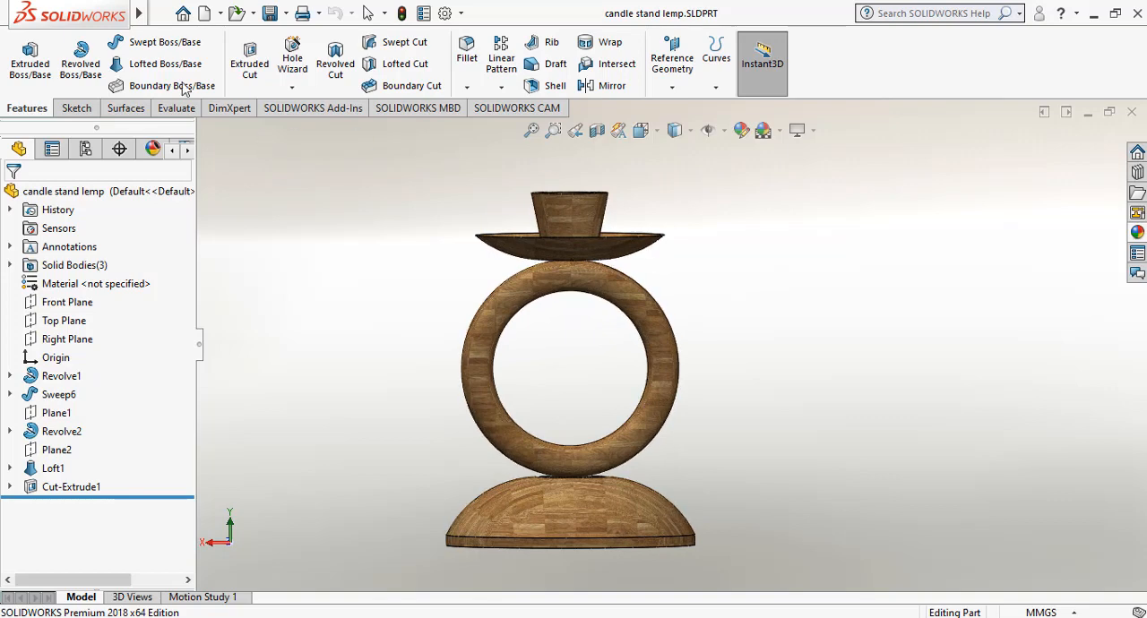
# Create a new part document and start a sketch on its Right Plane.
pyautogui.click(205, 14)
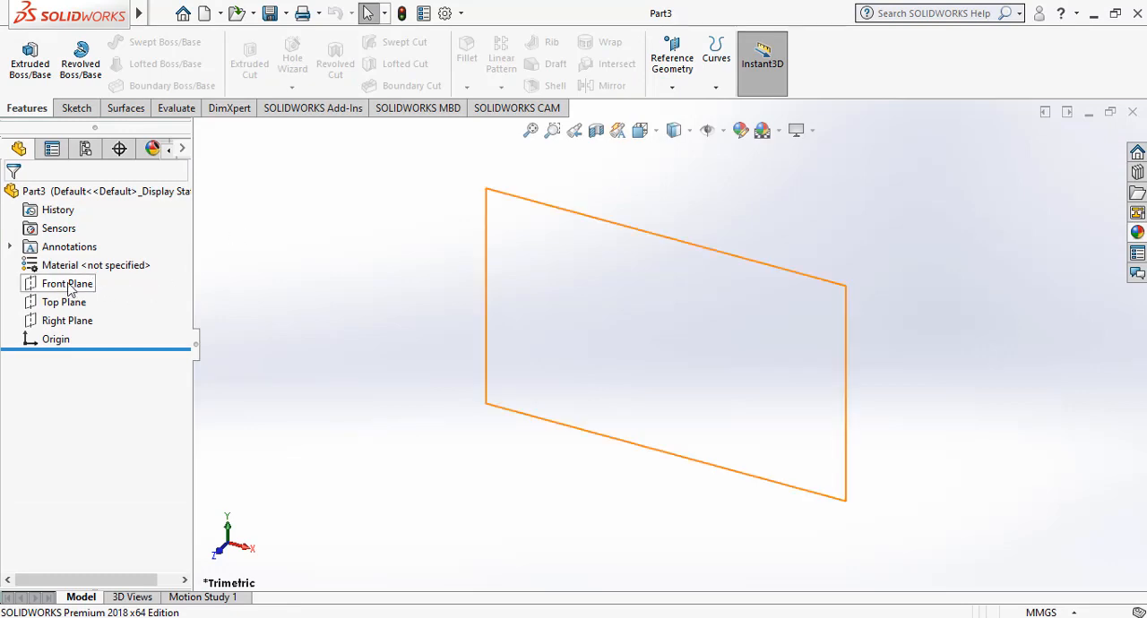
pyautogui.click(67, 320)
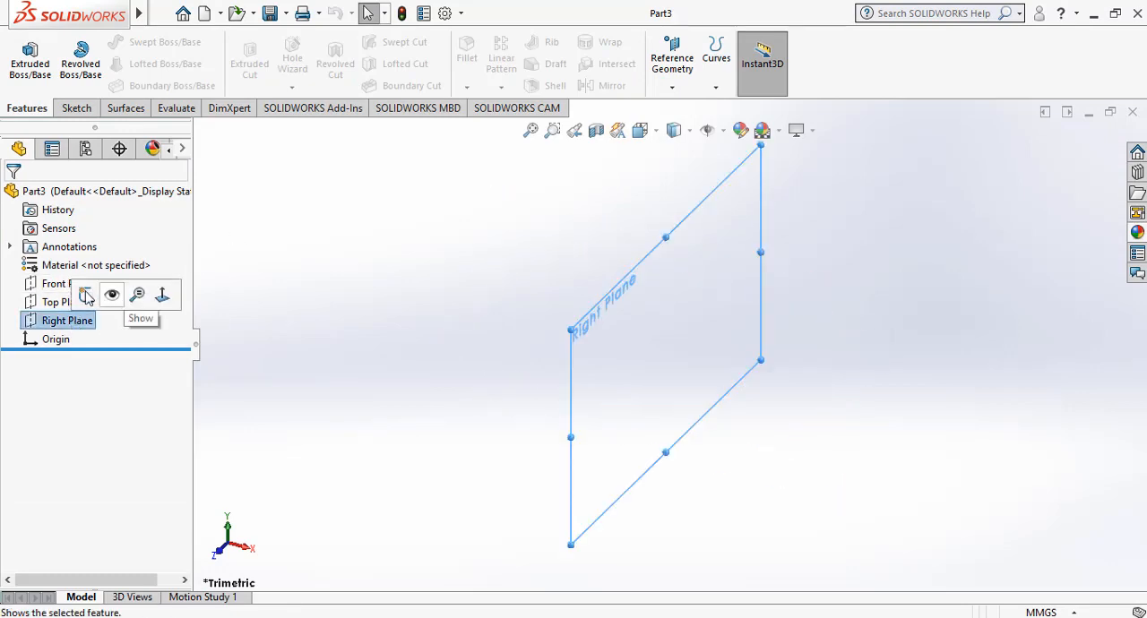
pyautogui.click(86, 296)
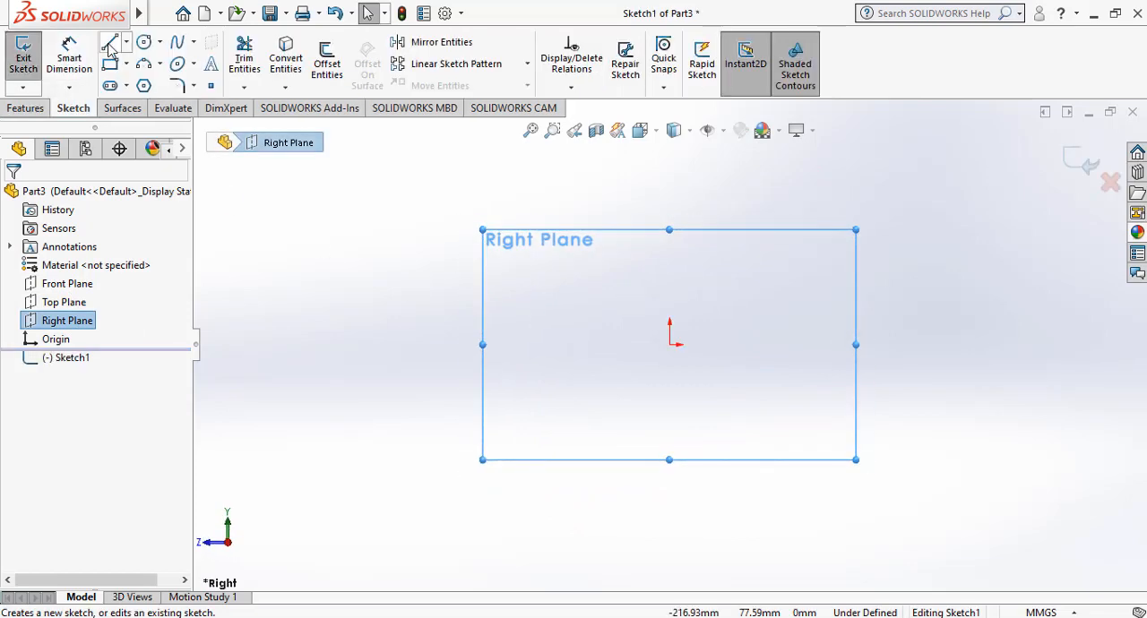
# Sketch a vertical line about 46 mm long up from the origin and a short horizontal line rightward from its upper end.
pyautogui.click(109, 45)
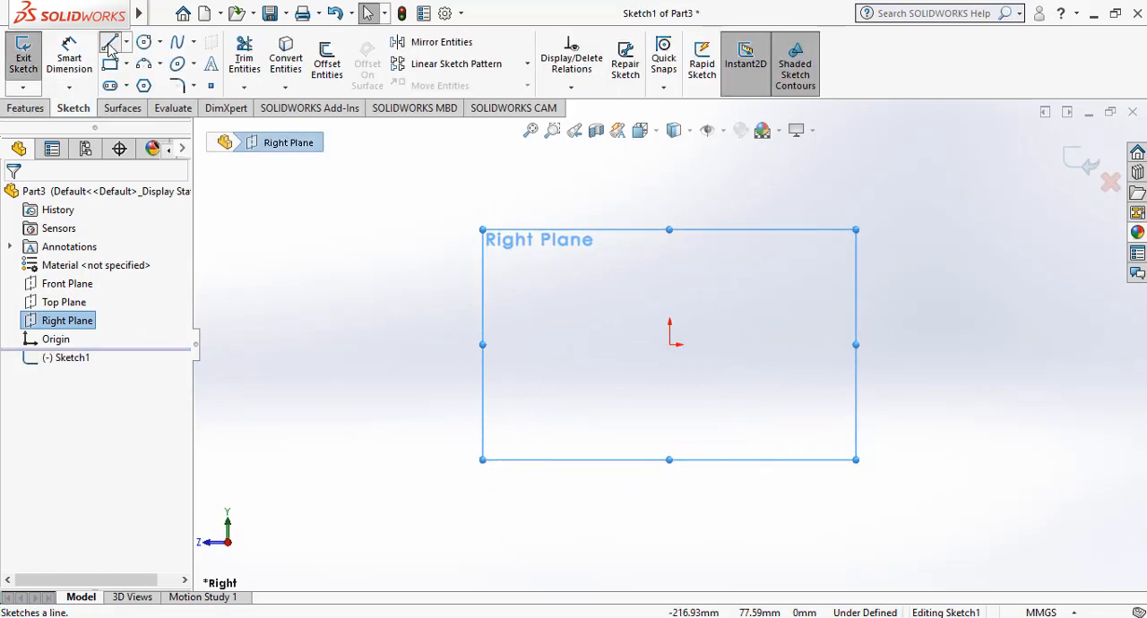
pyautogui.click(669, 344)
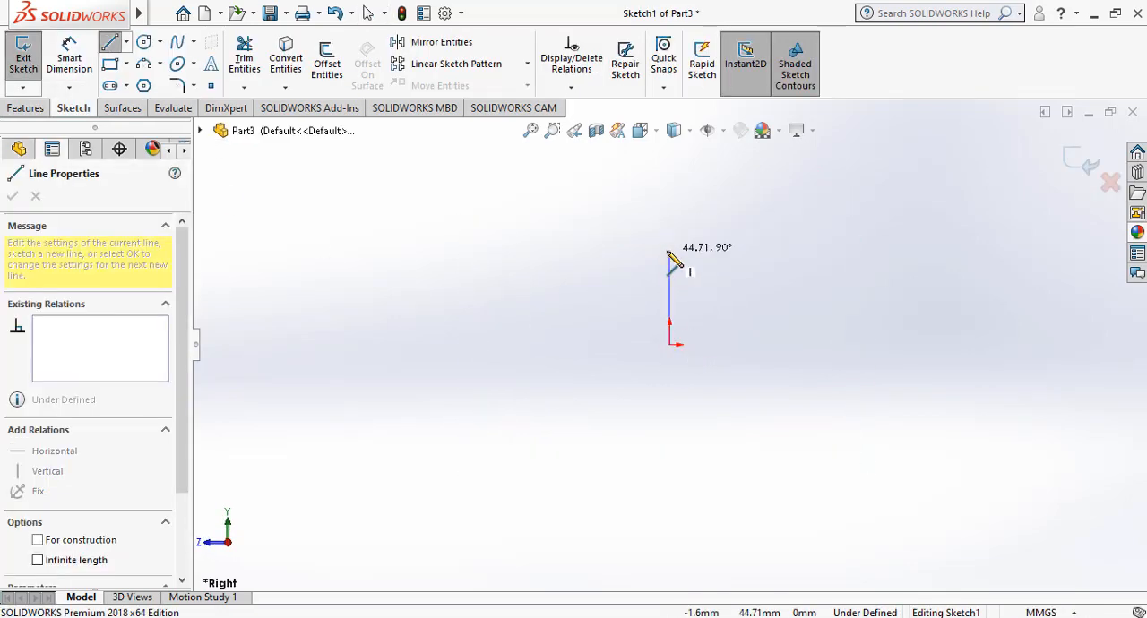
pyautogui.doubleClick(669, 249)
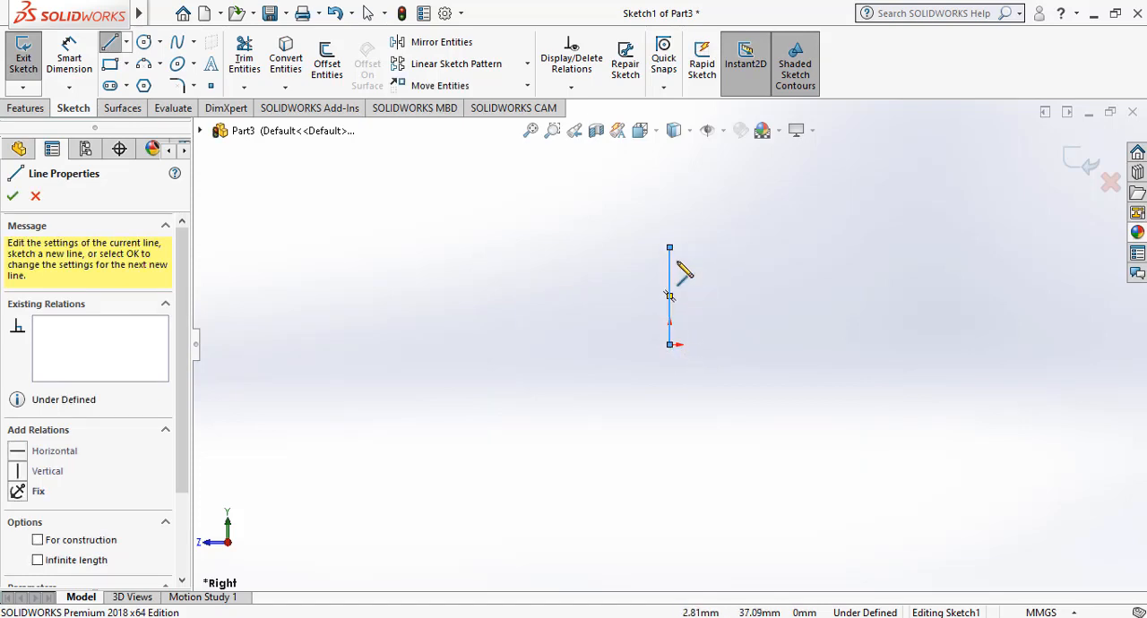
pyautogui.click(670, 248)
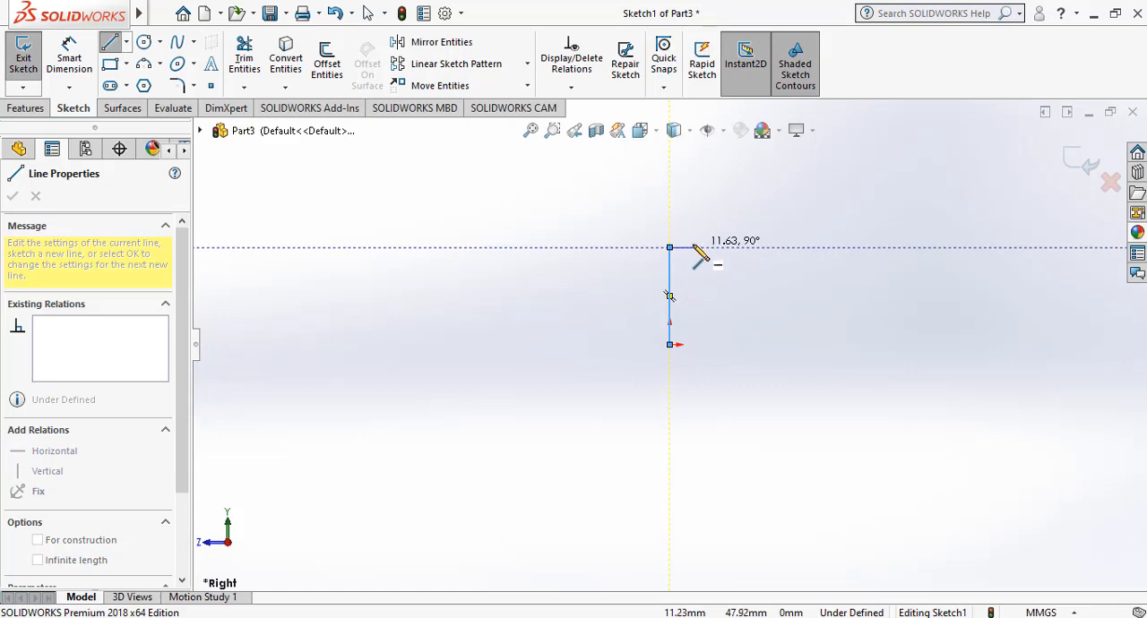
pyautogui.click(702, 248)
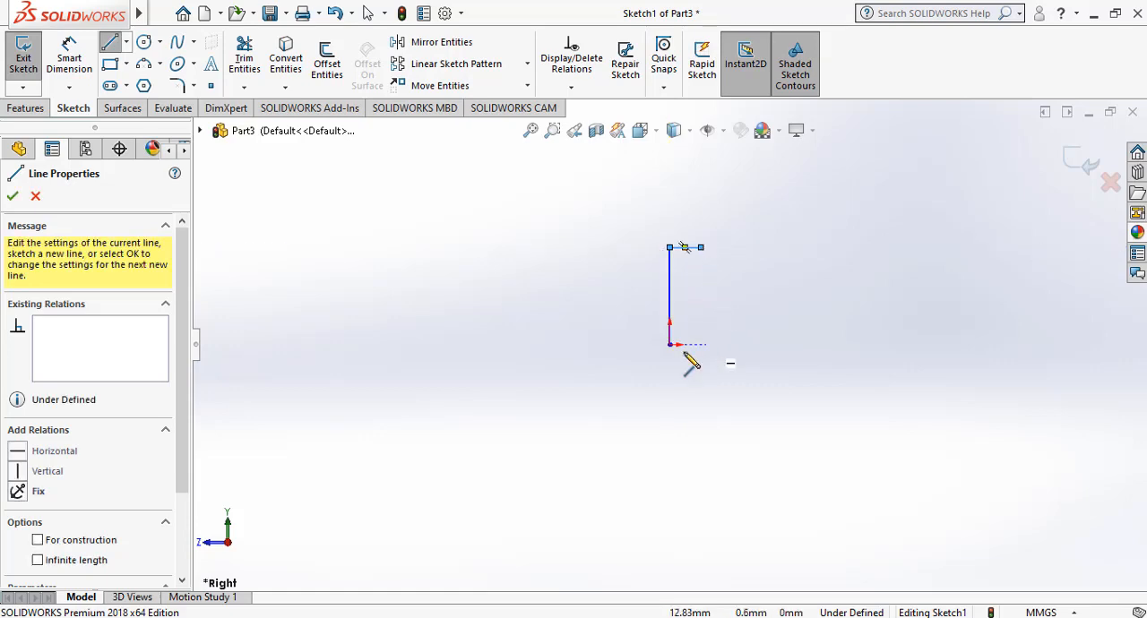
# Sketch a horizontal line about 69 mm long rightward from the origin and a vertical line about 11 mm long up from its end.
pyautogui.click(670, 345)
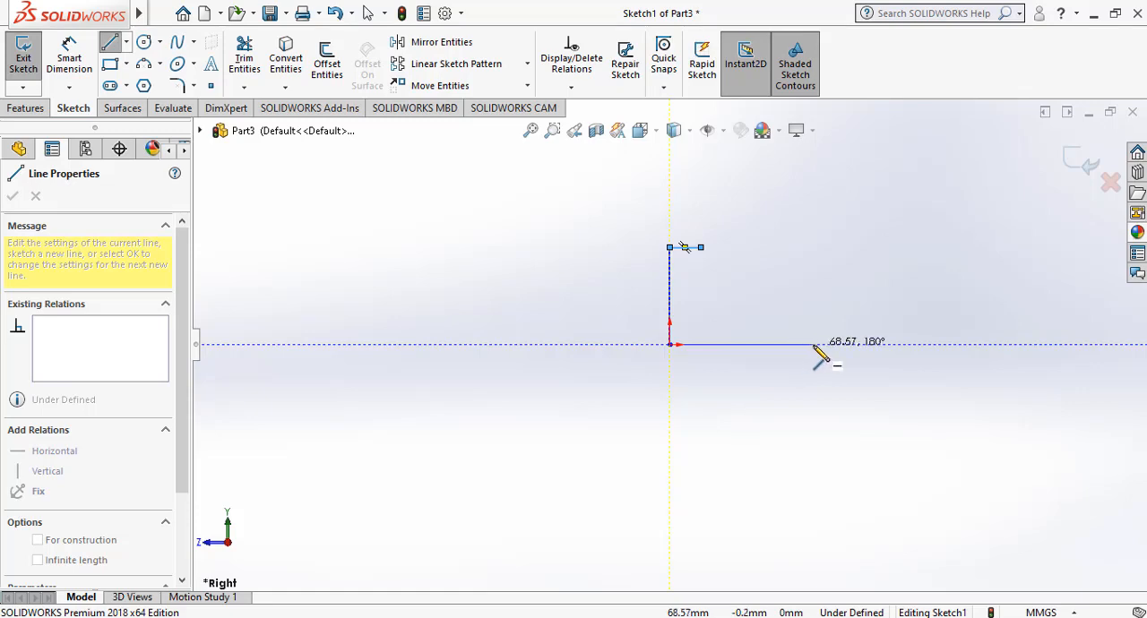
pyautogui.click(814, 345)
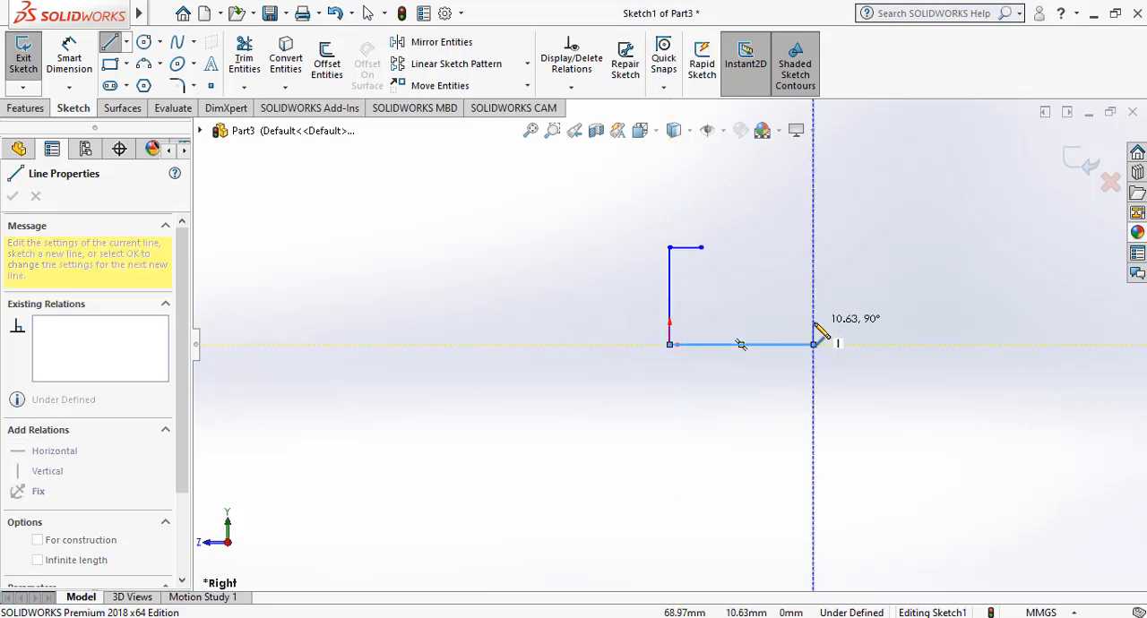
pyautogui.click(813, 323)
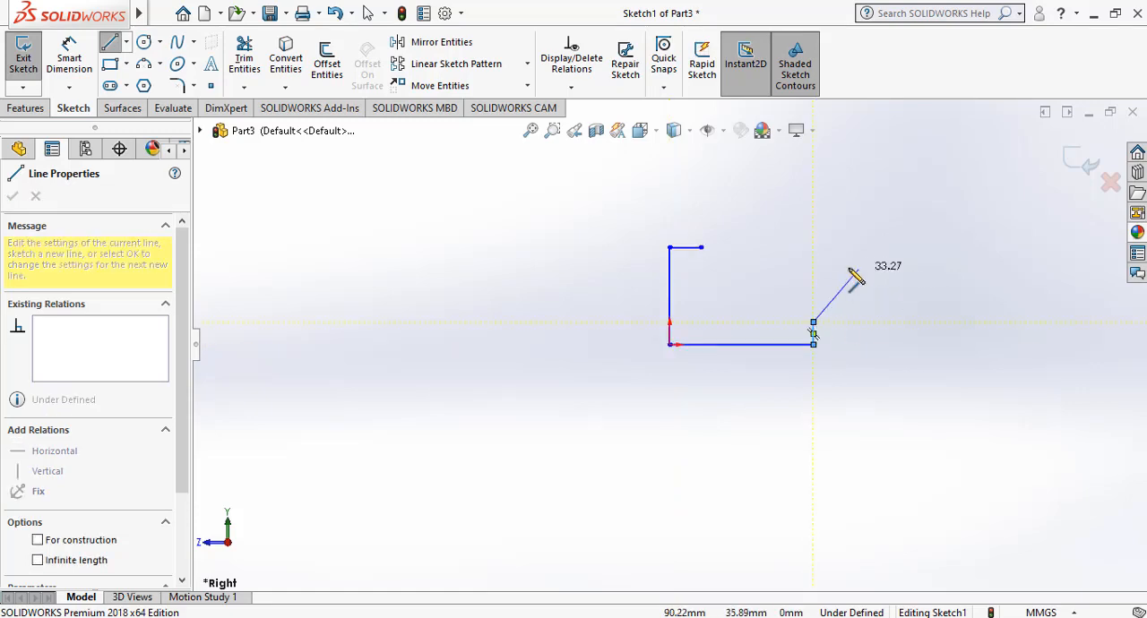
pyautogui.press('Escape')
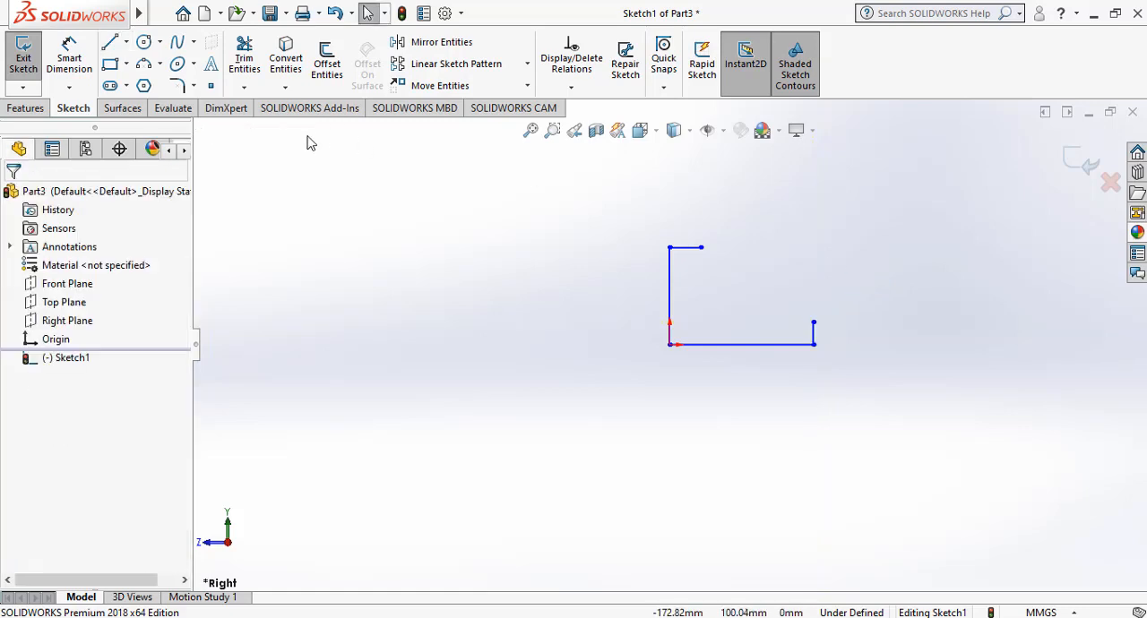
# Dimension the vertical line at the origin to 30 mm and the lower horizontal line to 60 mm.
pyautogui.click(69, 55)
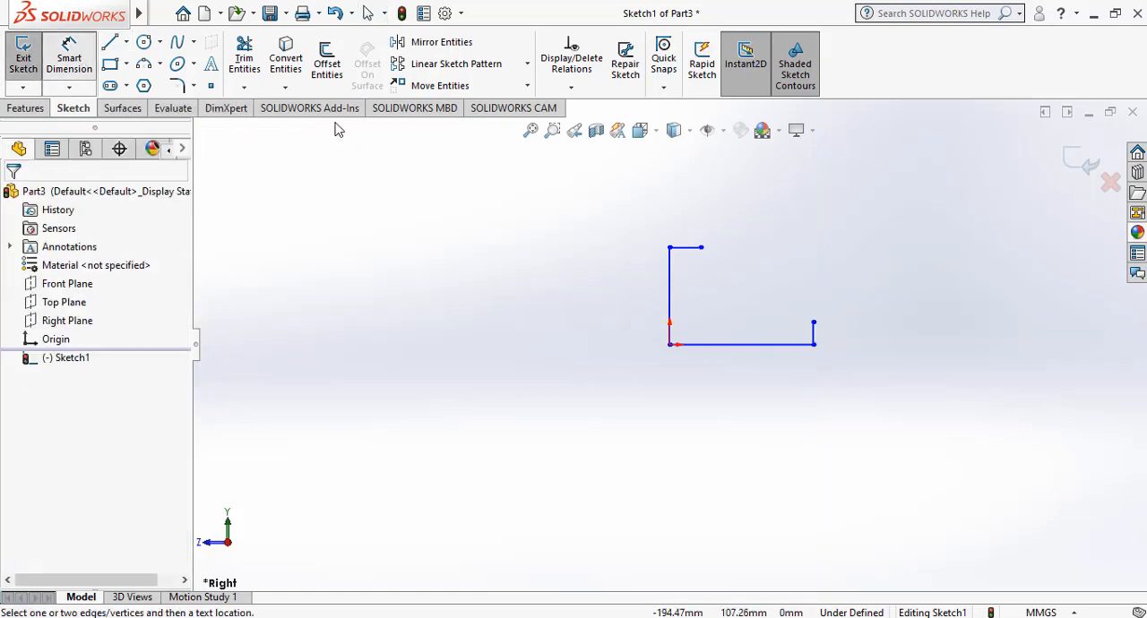
pyautogui.click(672, 264)
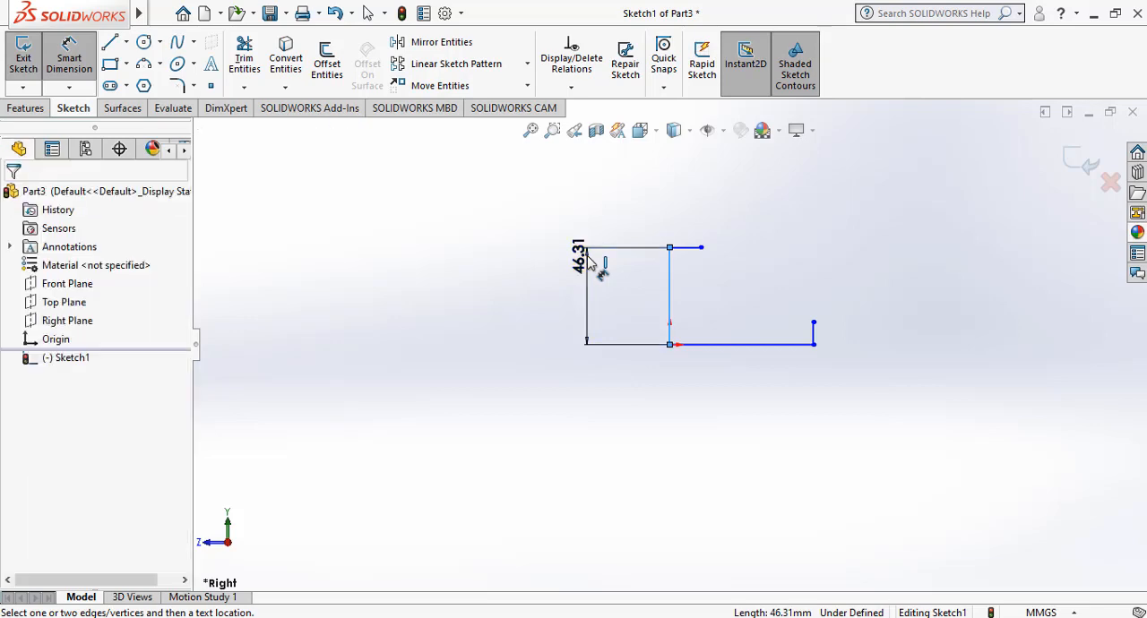
pyautogui.click(560, 338)
pyautogui.write('30')
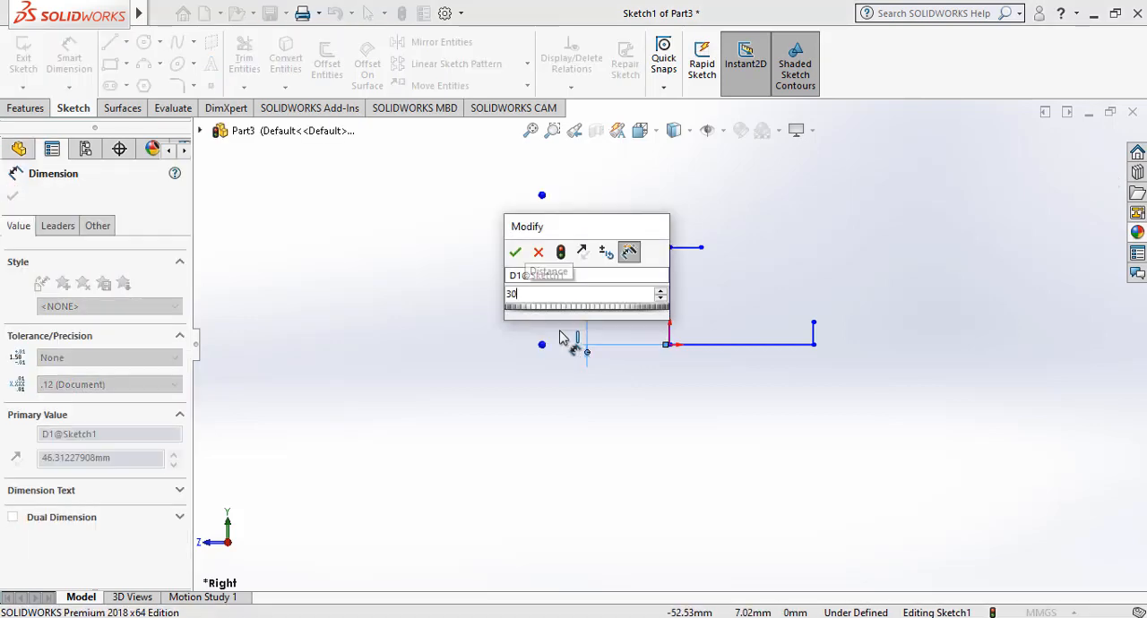
pyautogui.press('Return')
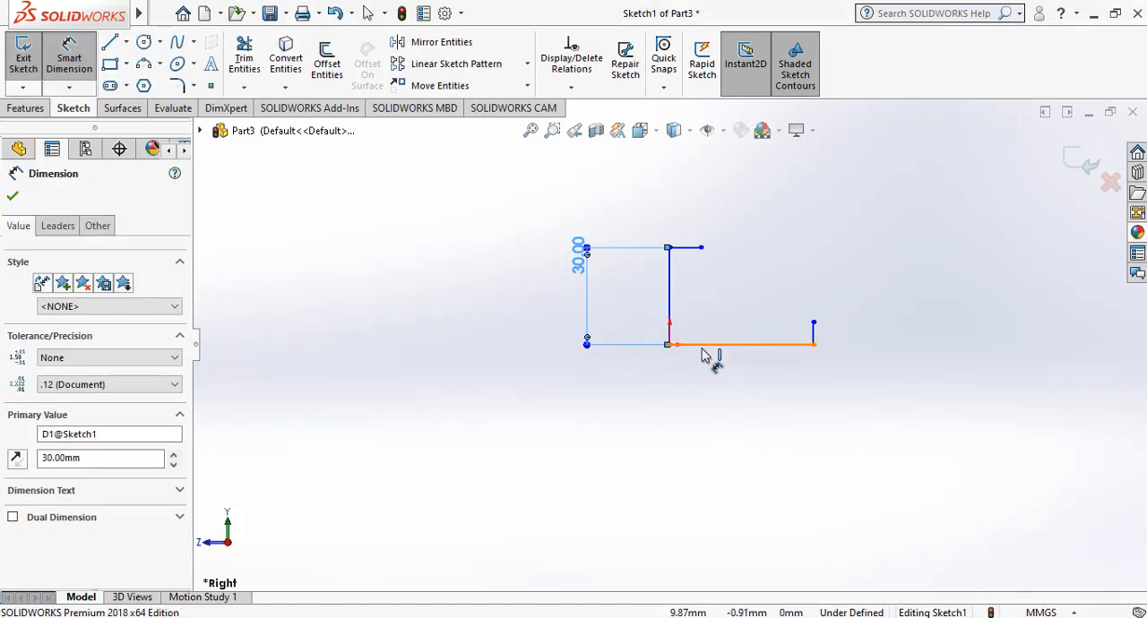
pyautogui.click(712, 348)
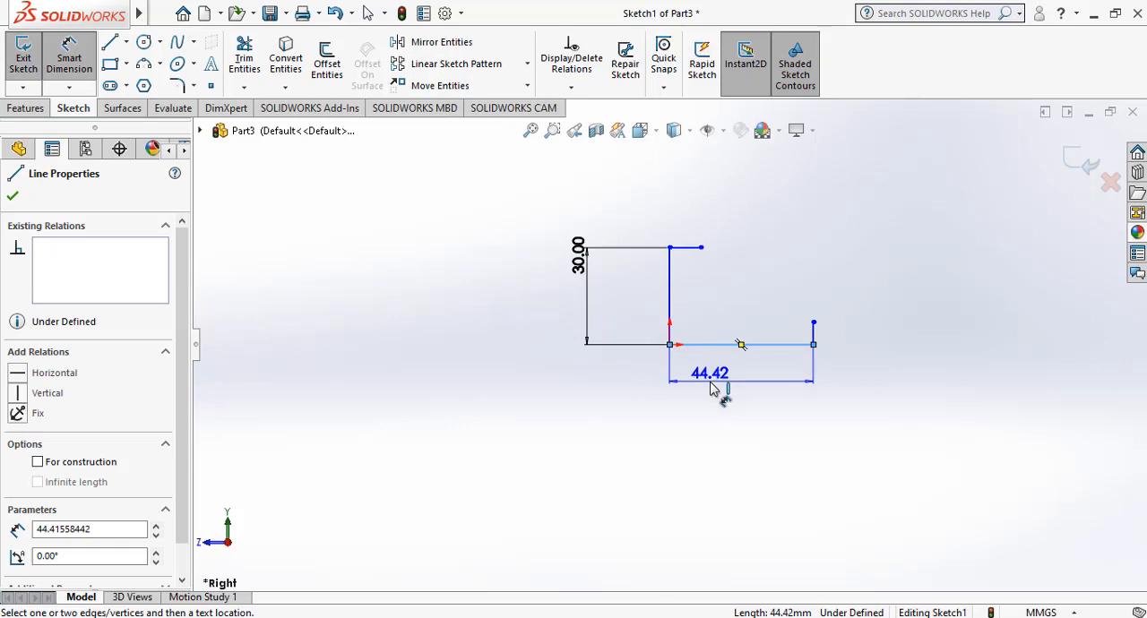
pyautogui.click(711, 388)
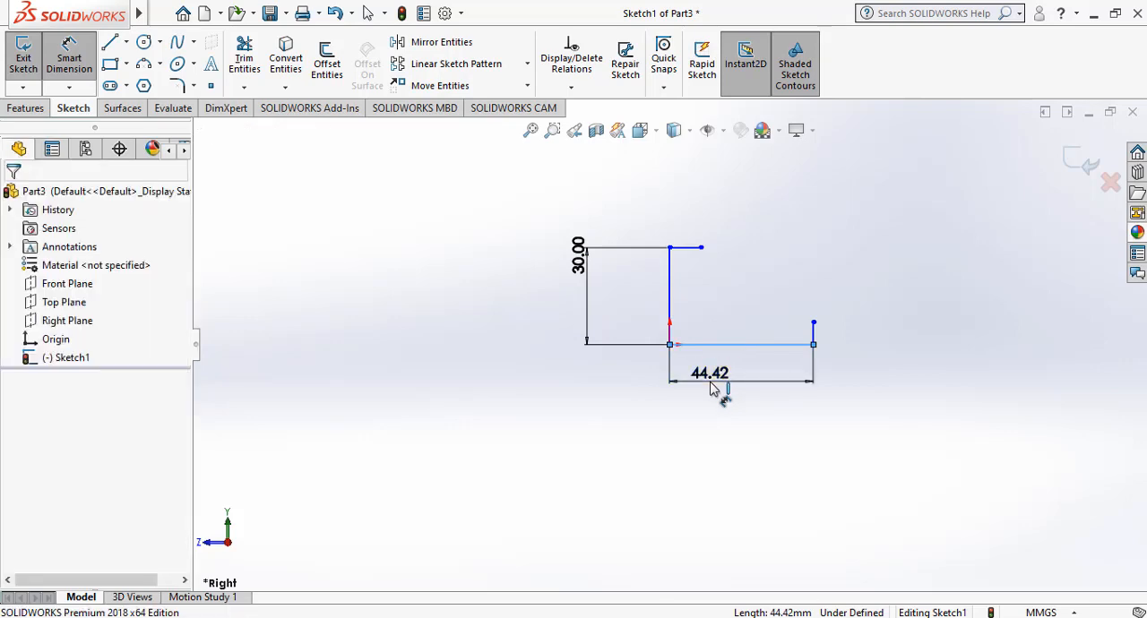
pyautogui.press('Return')
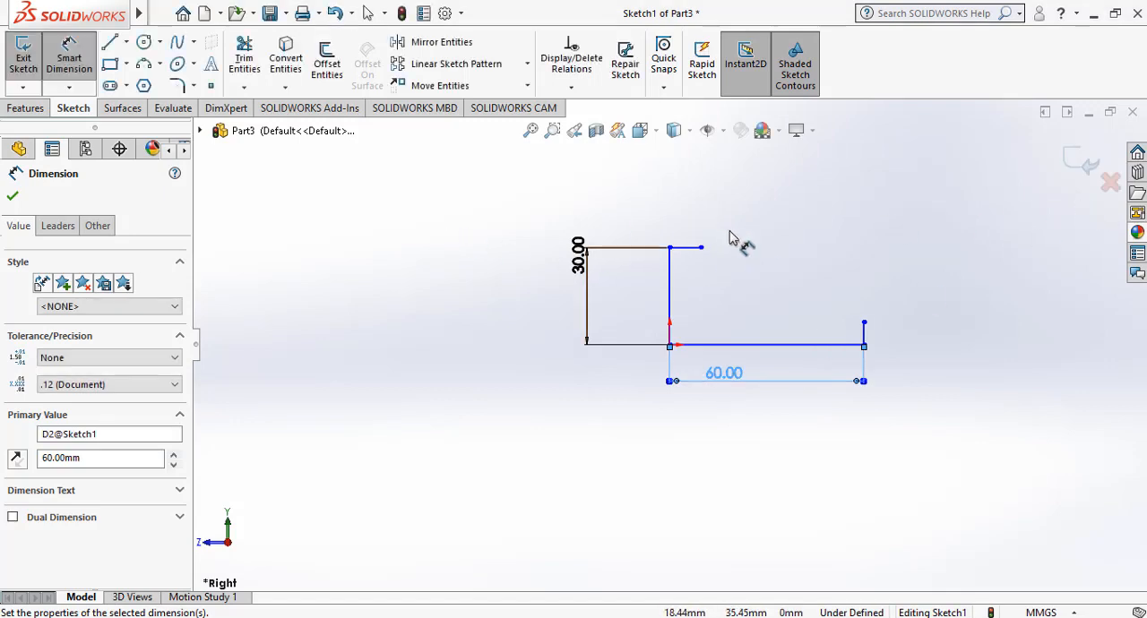
# Dimension the short upper horizontal line to 12 mm and the short outer vertical line to 5 mm.
pyautogui.click(695, 248)
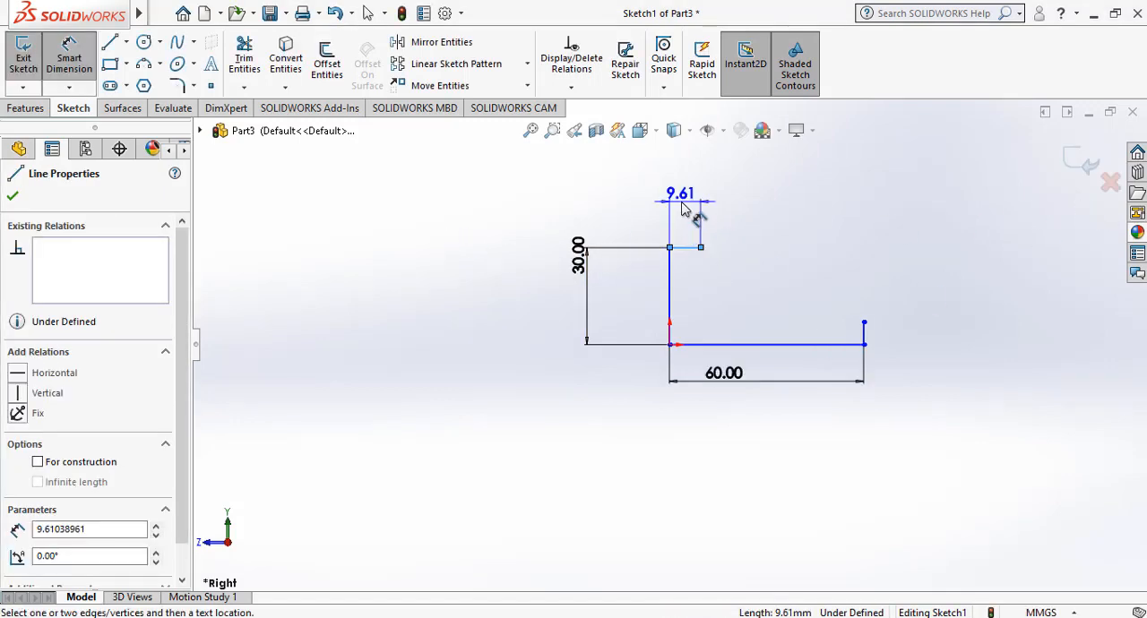
pyautogui.click(681, 208)
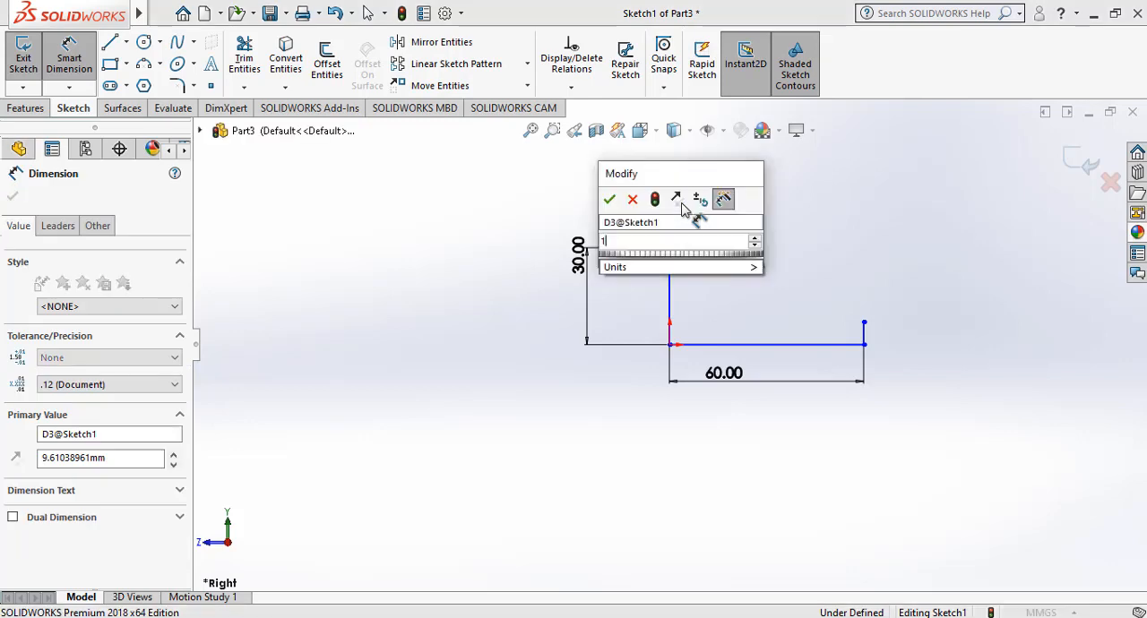
pyautogui.press('Return')
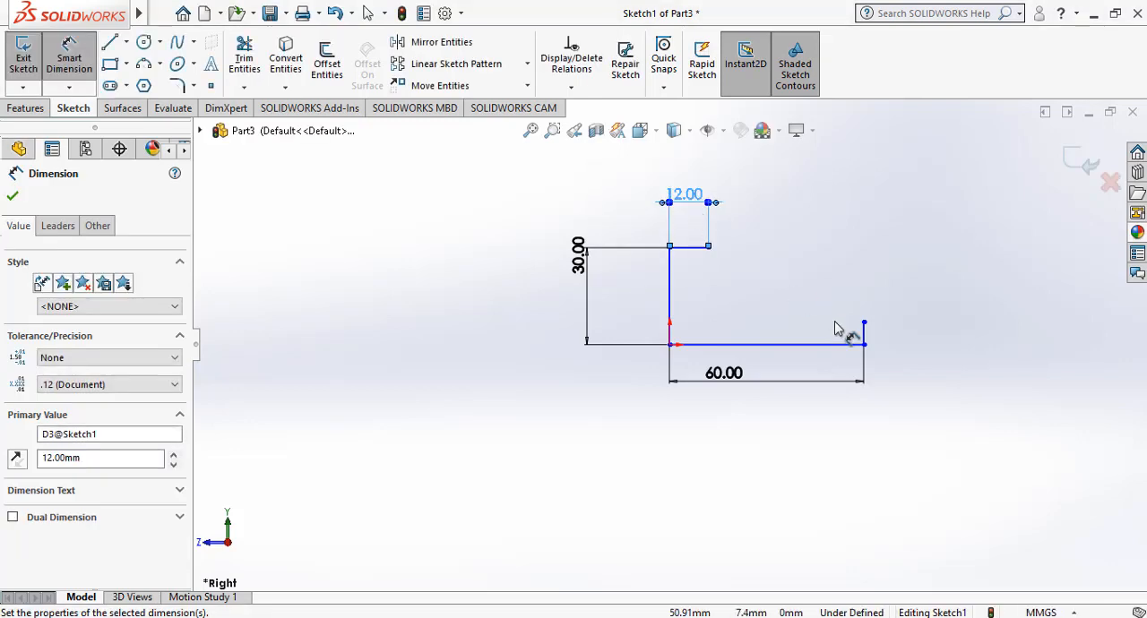
pyautogui.click(901, 327)
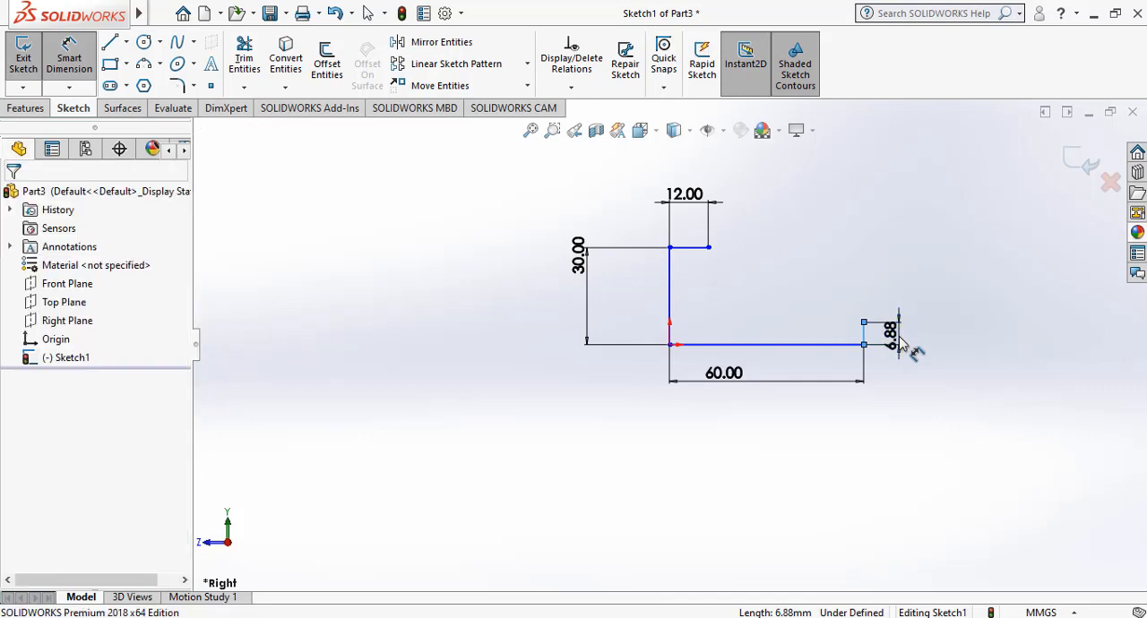
pyautogui.click(900, 345)
pyautogui.write('5')
pyautogui.press('Return')
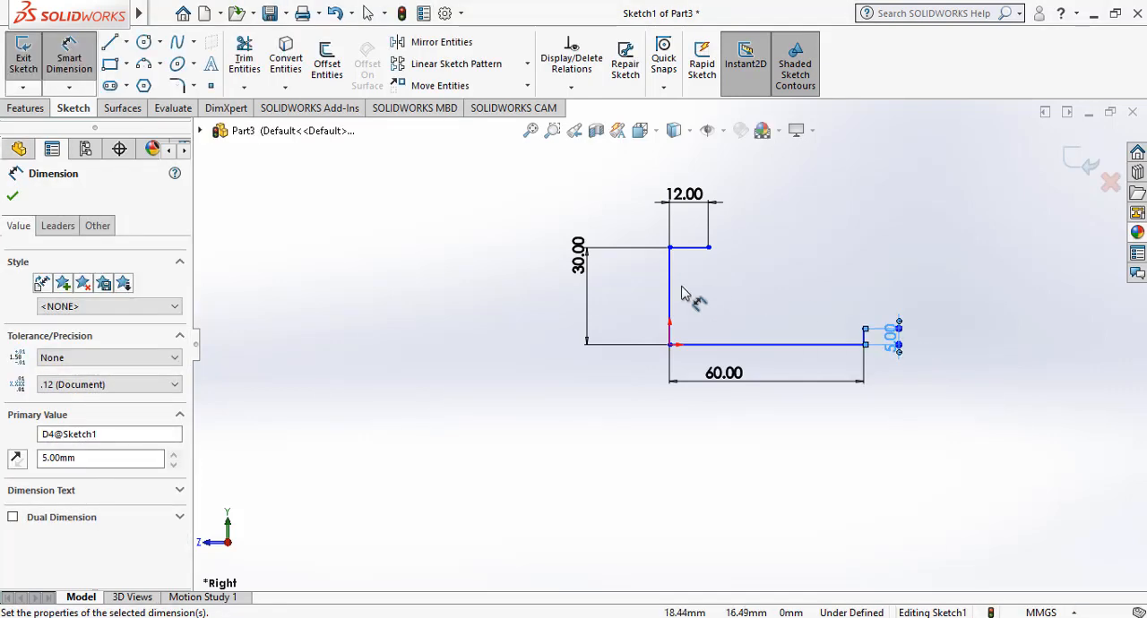
# Close the profile with an outward-bulging three-point arc from the 12 mm line's free end to the 5 mm line's upper end, centred about (14.6, -23.7).
pyautogui.click(144, 64)
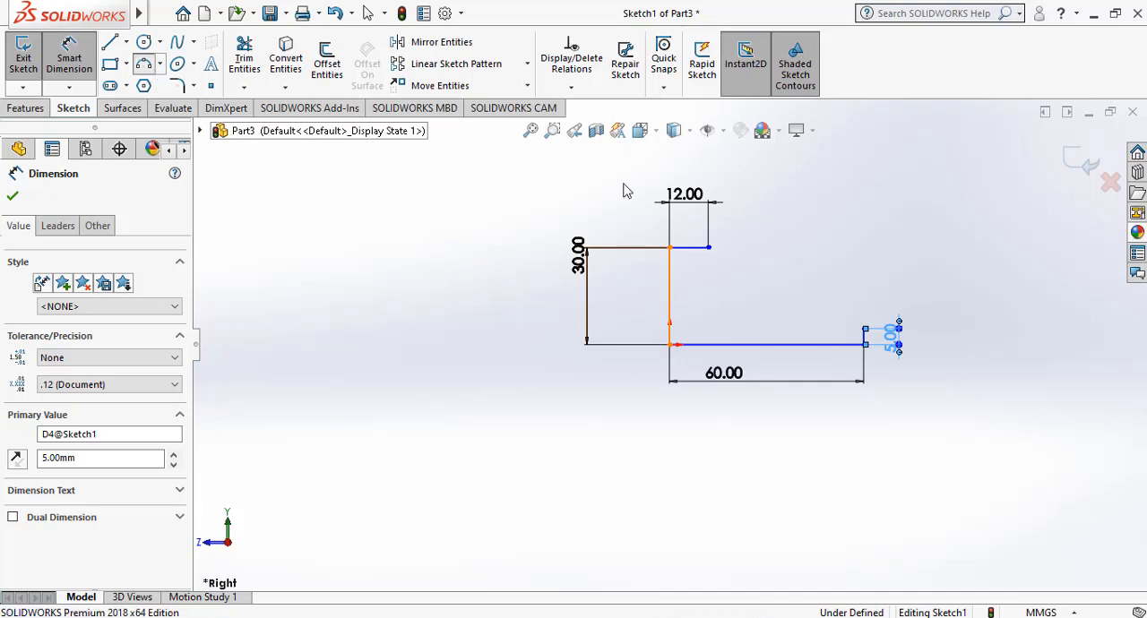
pyautogui.click(709, 248)
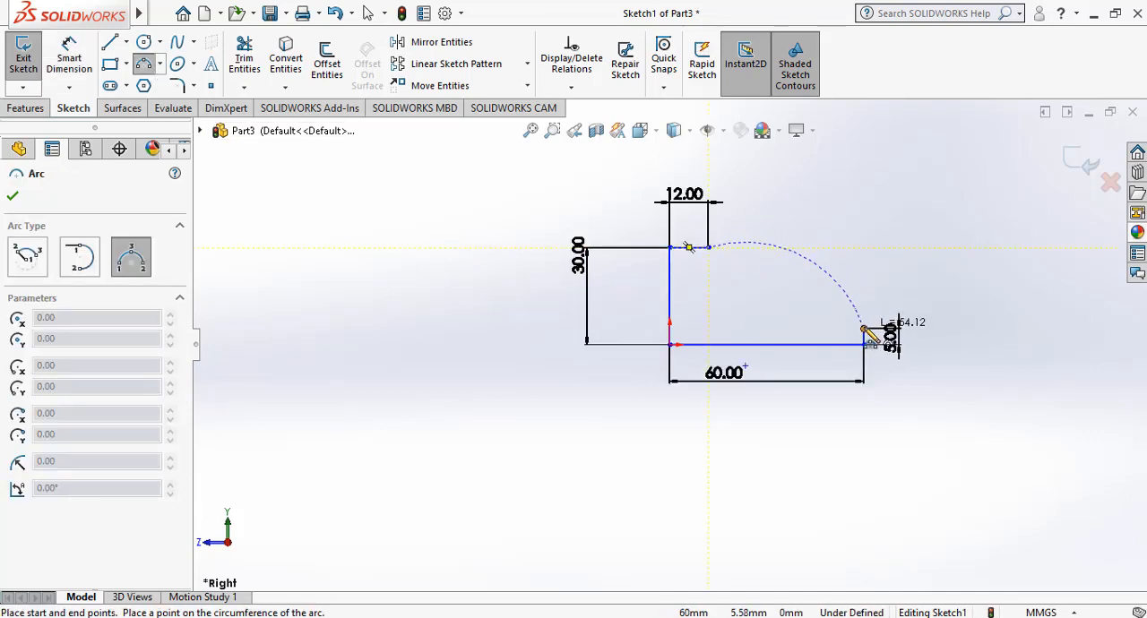
pyautogui.click(863, 330)
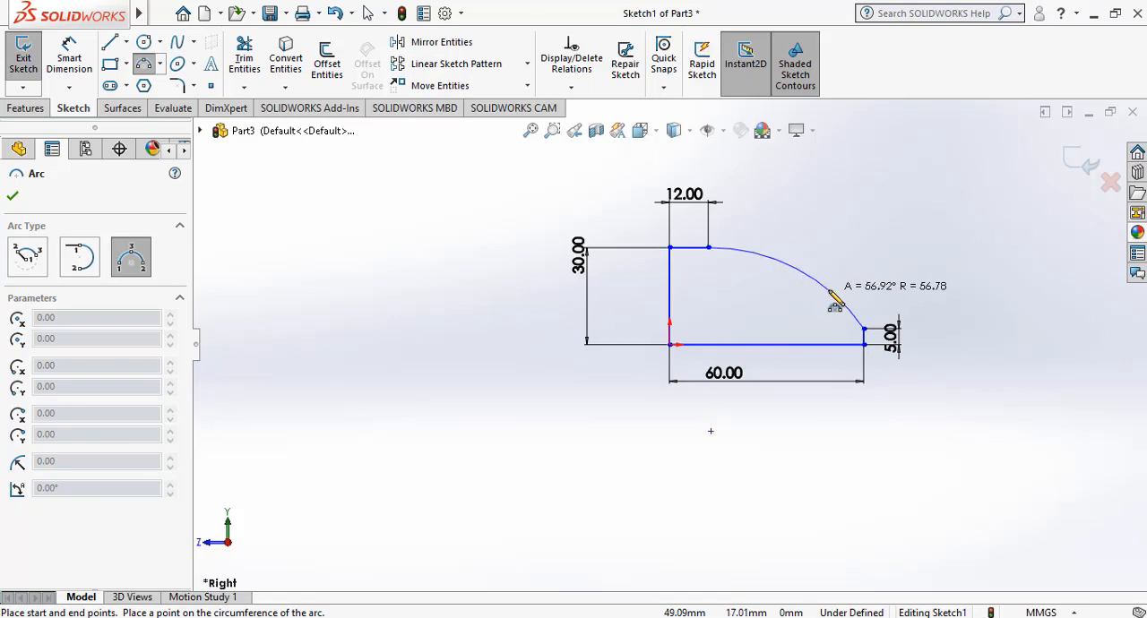
pyautogui.click(831, 293)
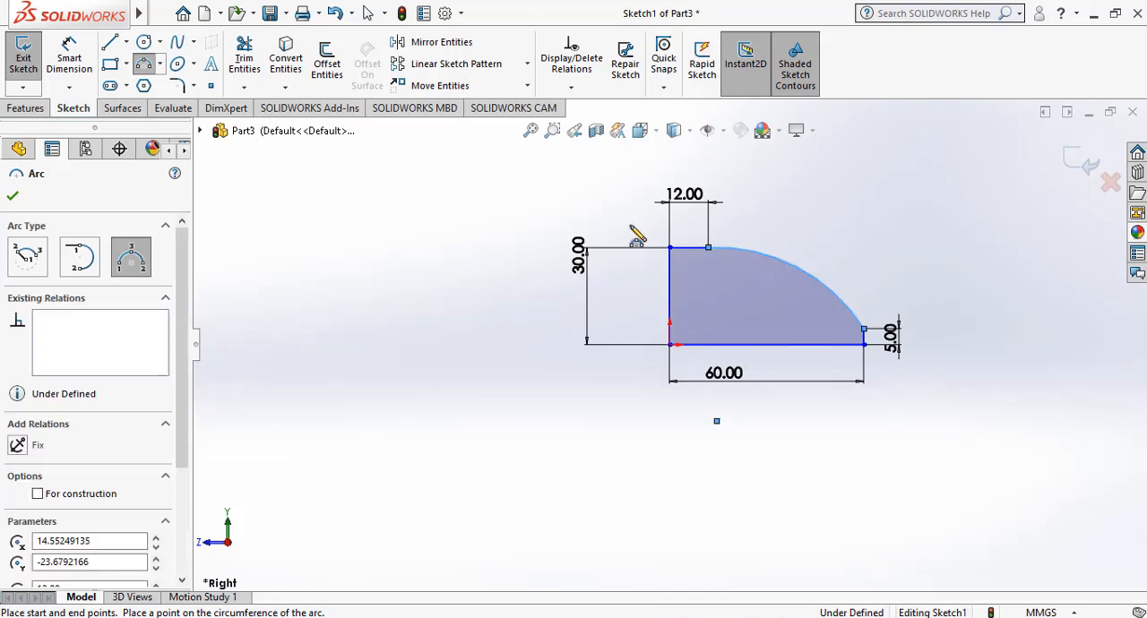
# Revolve the closed profile 360 degrees about its 30 mm vertical line to form the solid domed base.
pyautogui.click(7, 109)
pyautogui.click(80, 59)
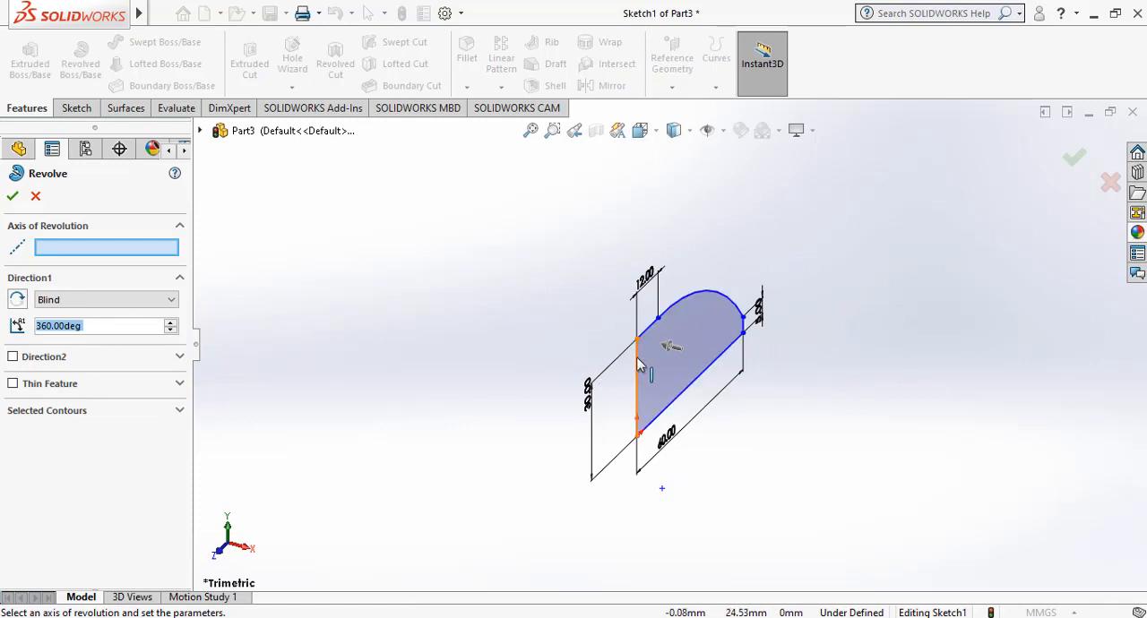
pyautogui.click(639, 364)
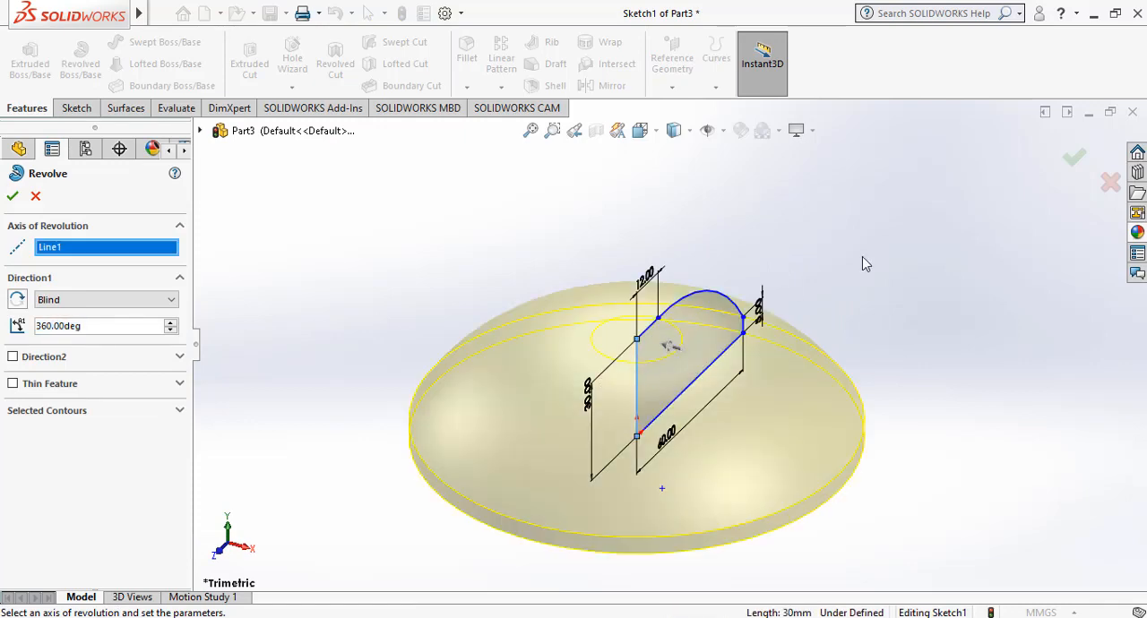
pyautogui.click(1073, 156)
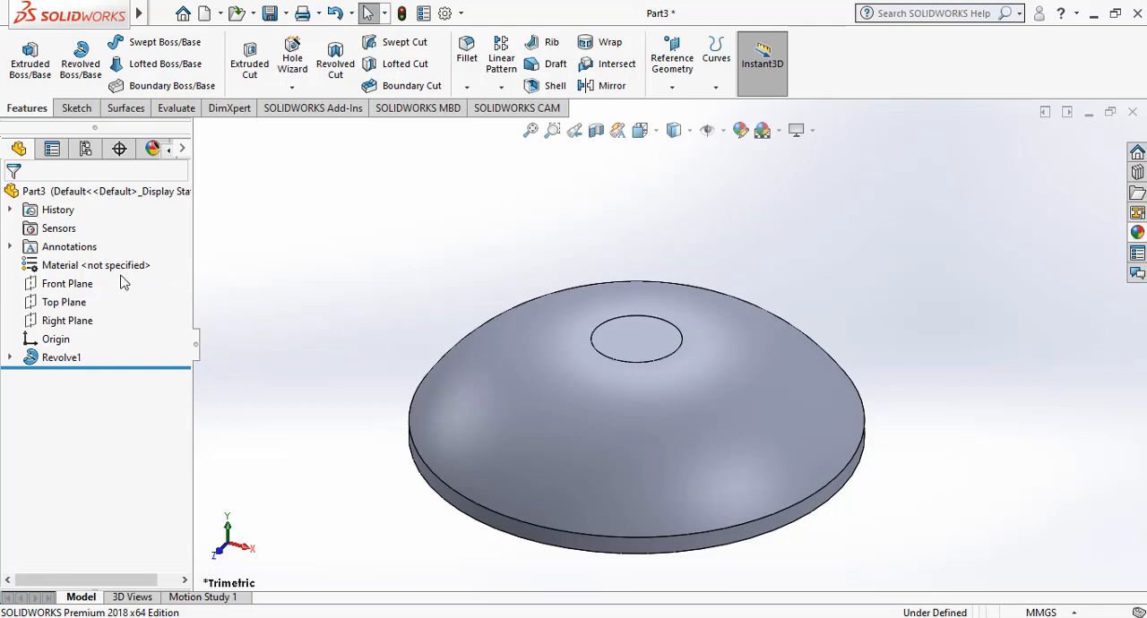
# Start a new sketch on the Front Plane and view the plane face-on.
pyautogui.click(58, 285)
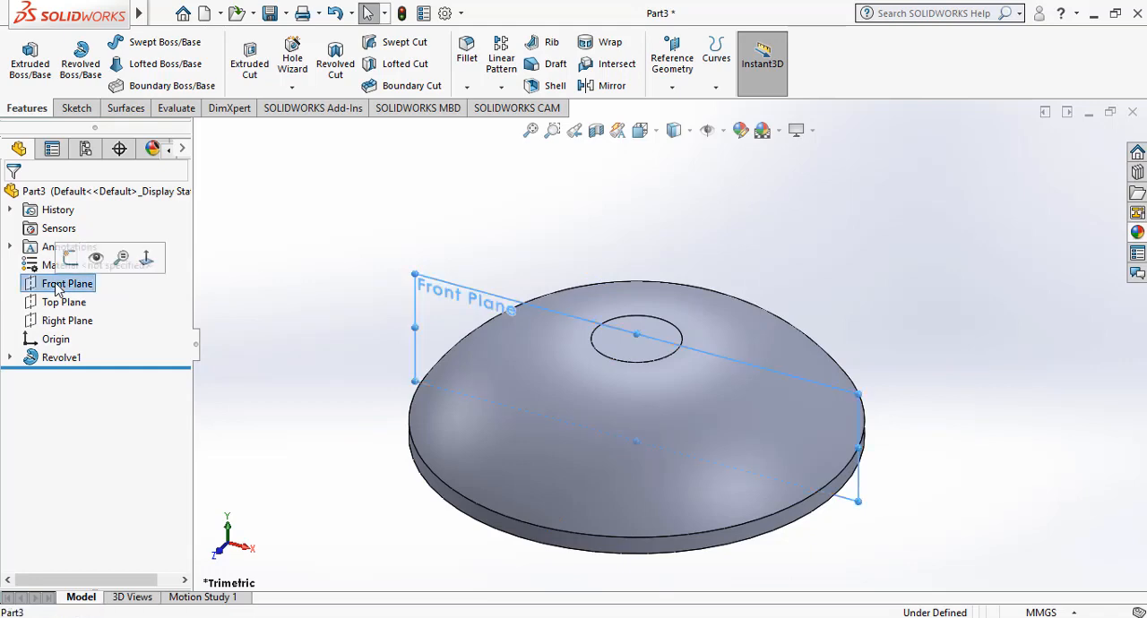
pyautogui.click(67, 254)
pyautogui.rightClick(75, 291)
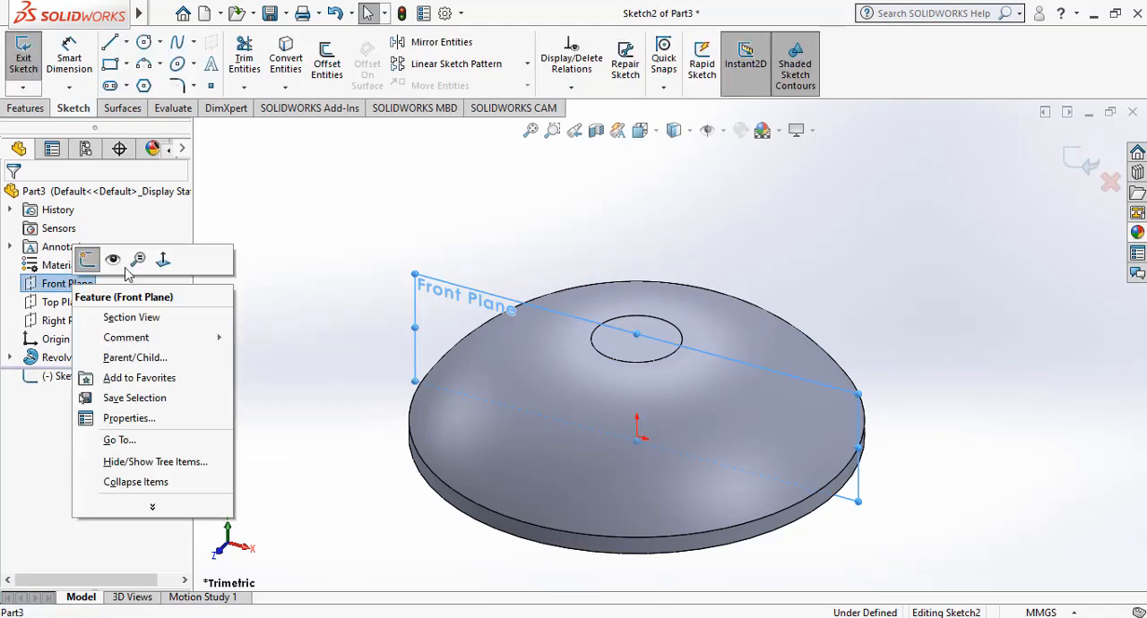
pyautogui.click(162, 262)
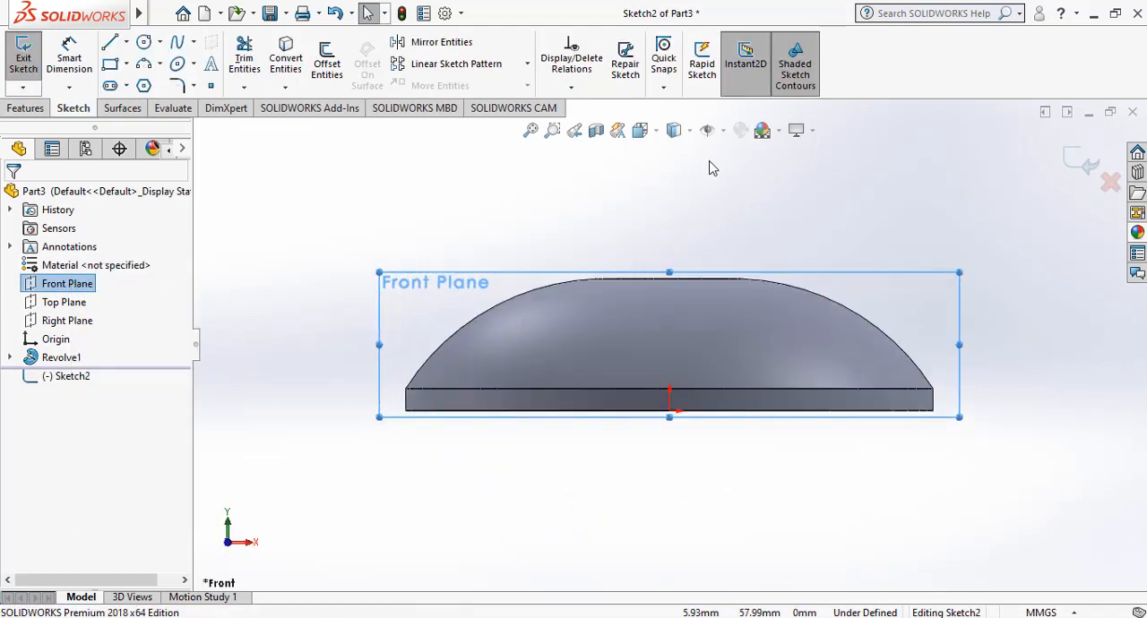
pyautogui.scroll(3, 727, 180)
pyautogui.scroll(-4, 727, 180)
pyautogui.scroll(2, 726, 180)
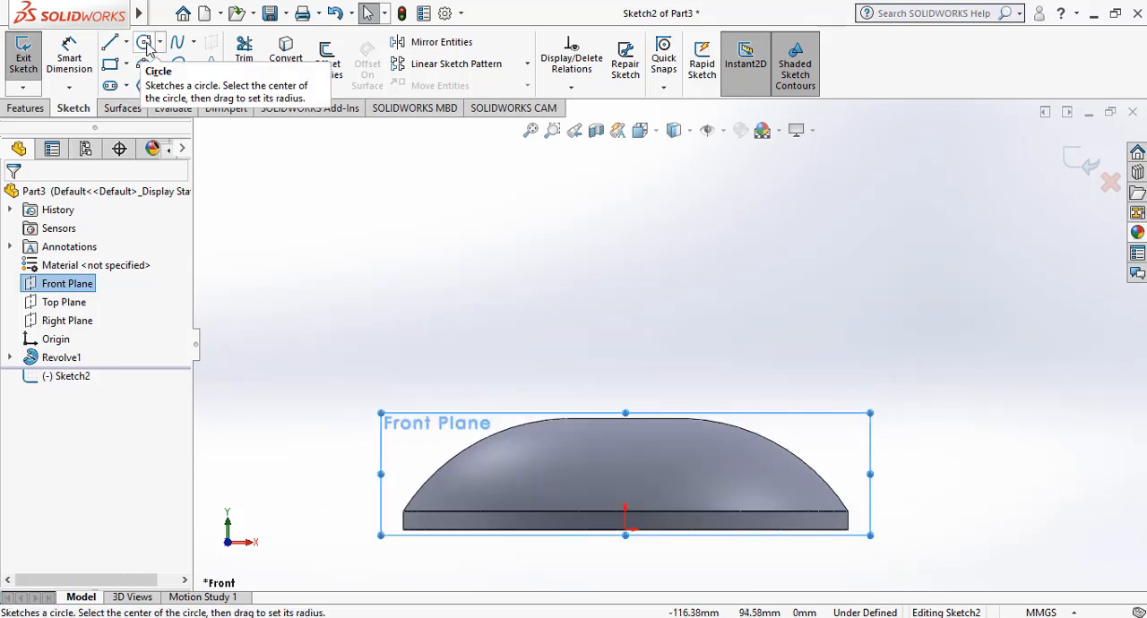
pyautogui.click(146, 45)
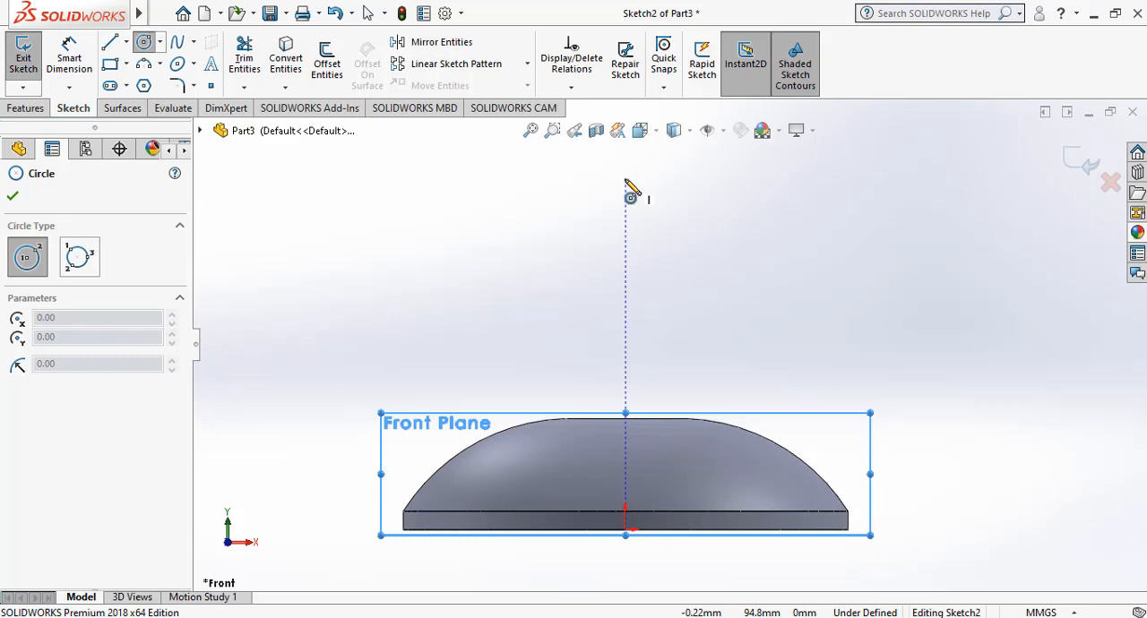
pyautogui.press('Escape')
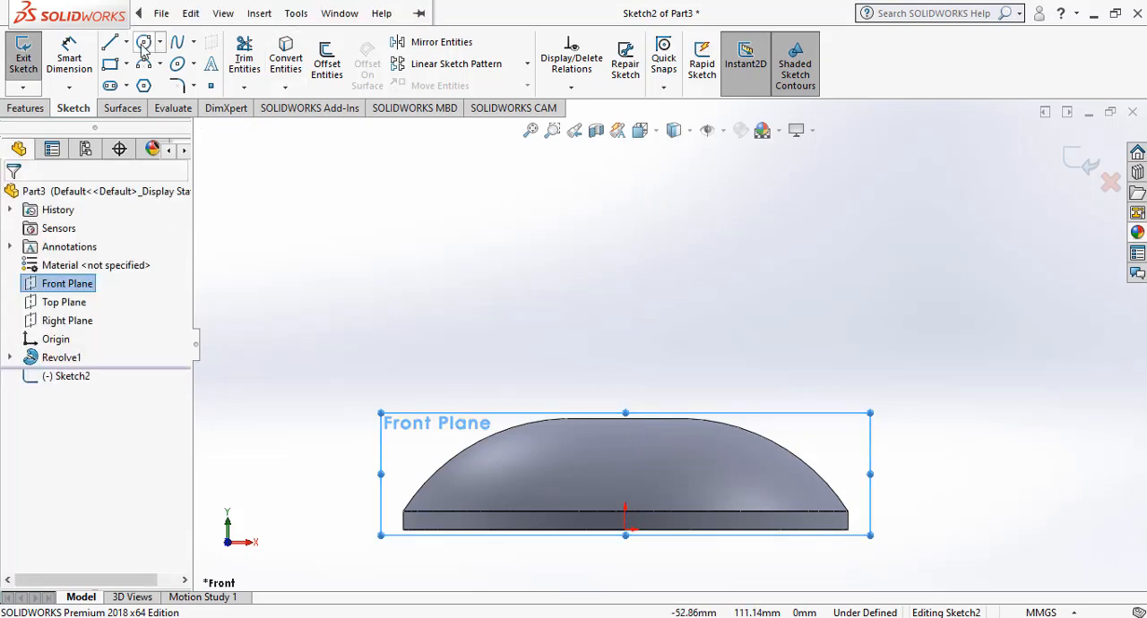
pyautogui.click(127, 42)
pyautogui.click(144, 86)
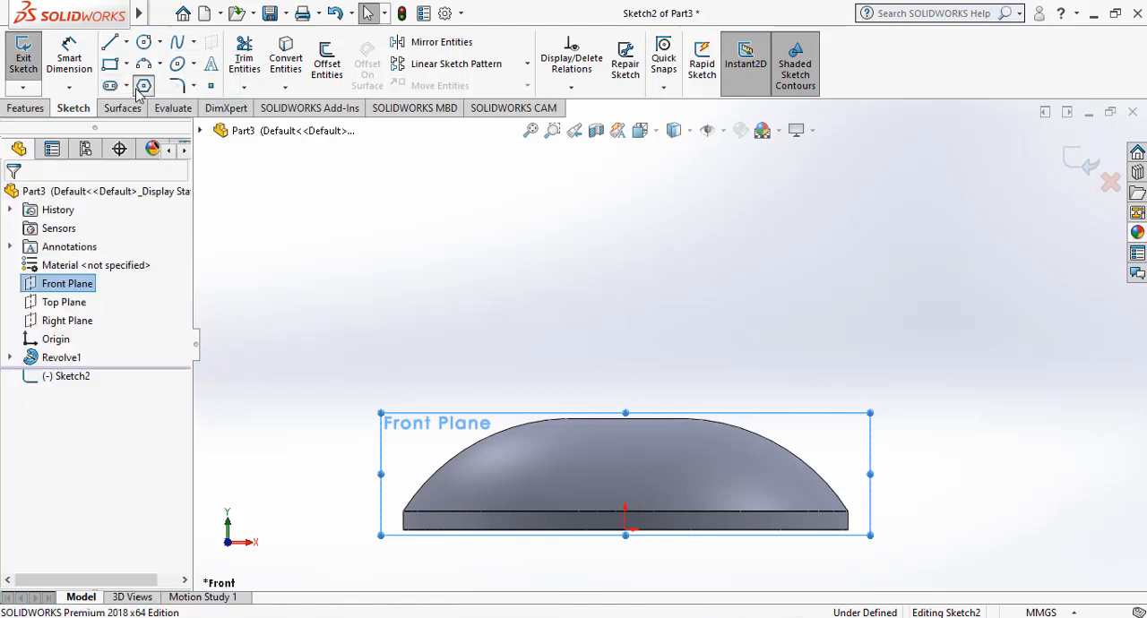
# Draw a vertical centerline about 58 mm long upward from the midpoint of the dome's flat top edge.
pyautogui.click(126, 42)
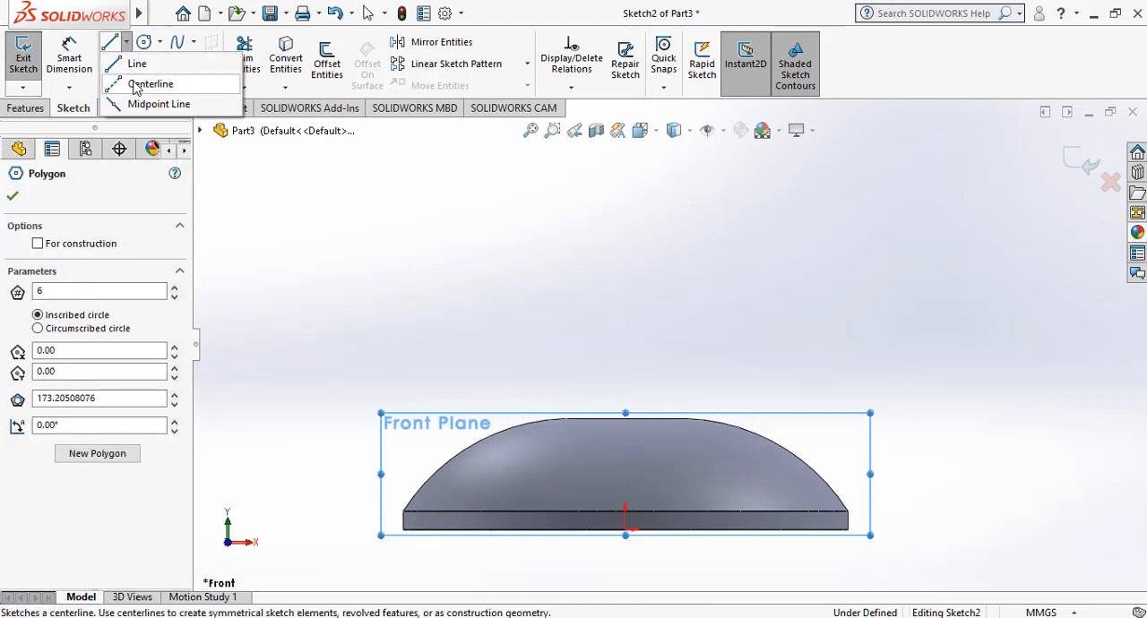
pyautogui.press('Escape')
pyautogui.press('Escape')
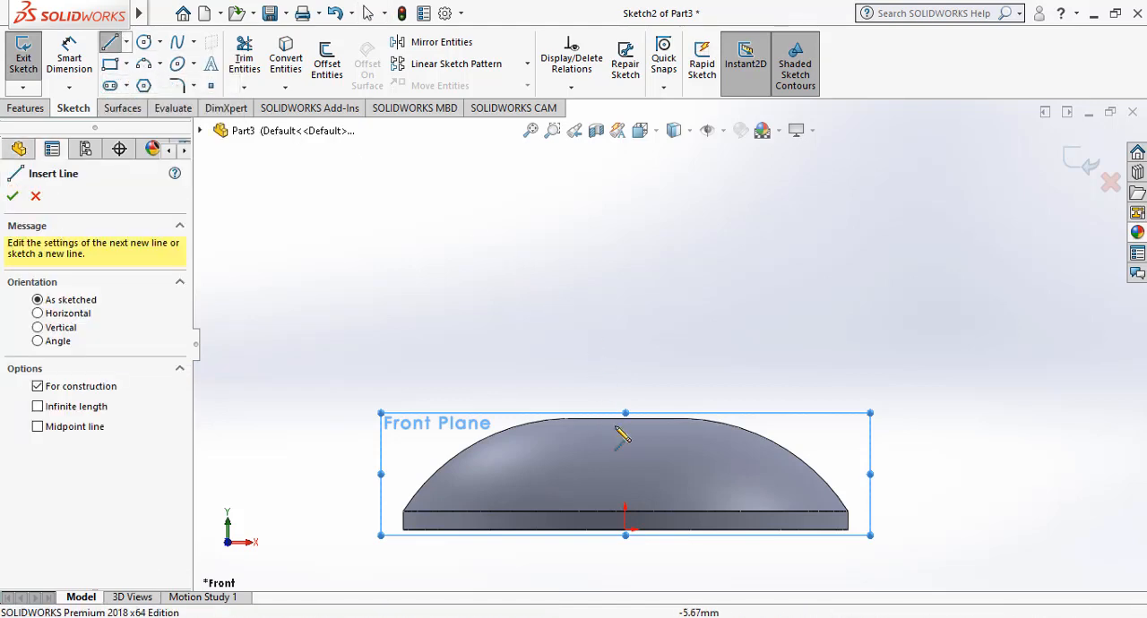
pyautogui.click(626, 511)
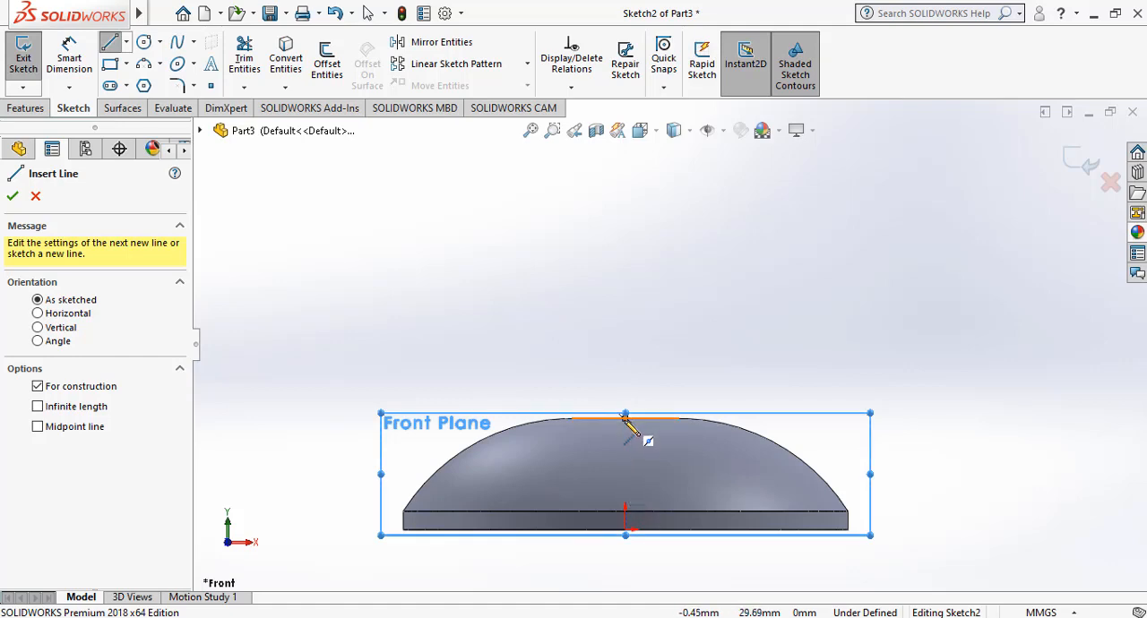
pyautogui.click(626, 418)
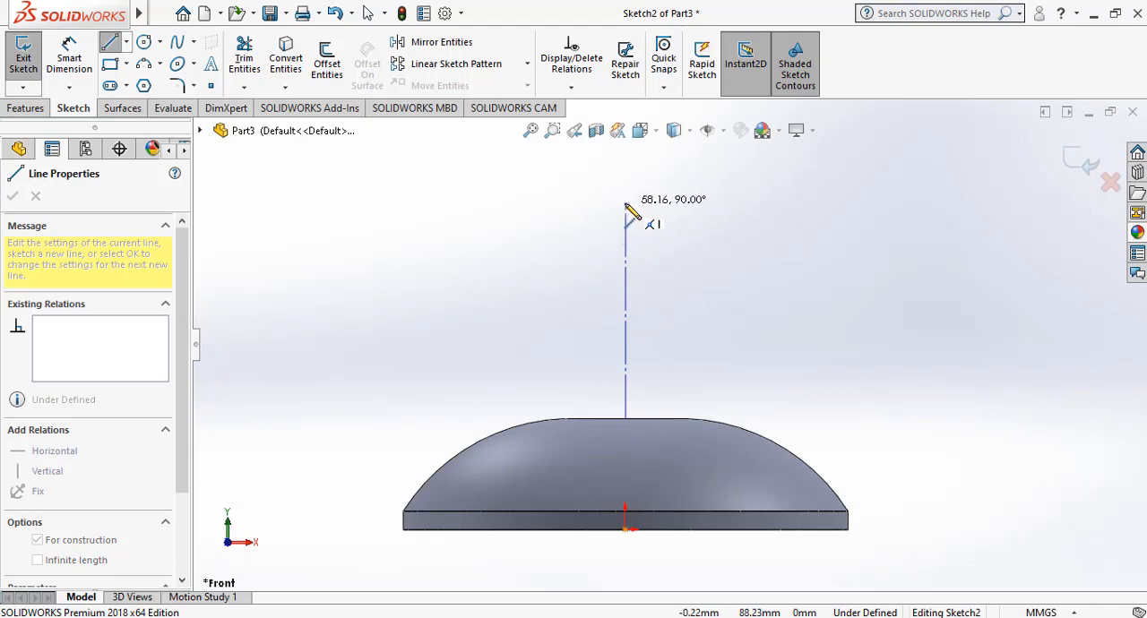
pyautogui.click(626, 204)
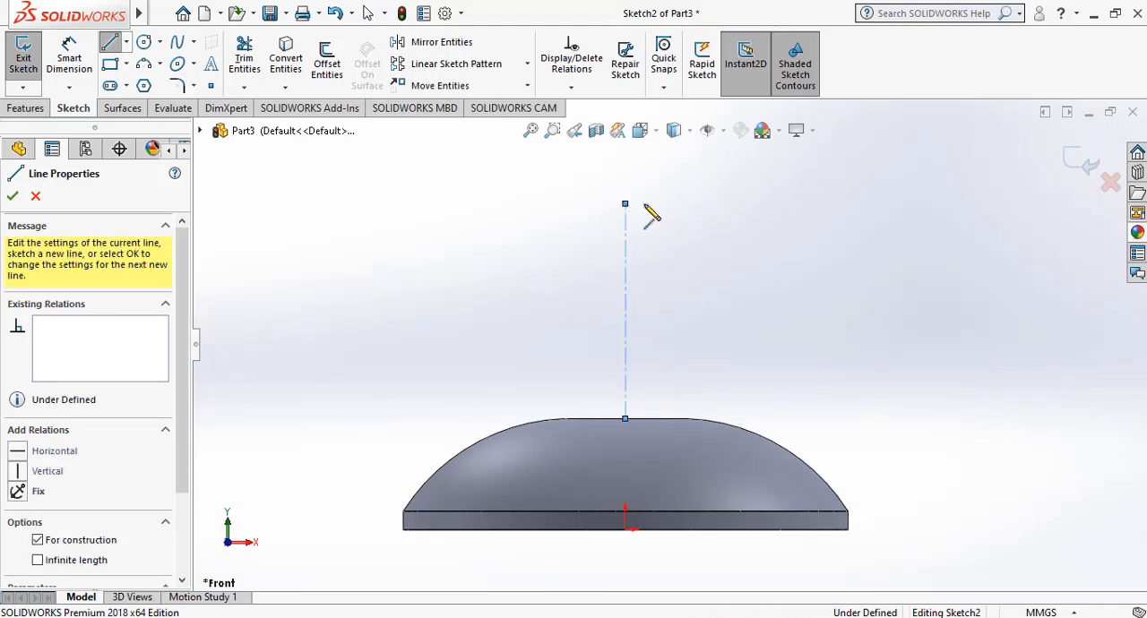
# Dimension the vertical centerline's length as 45+7.5 mm.
pyautogui.click(85, 65)
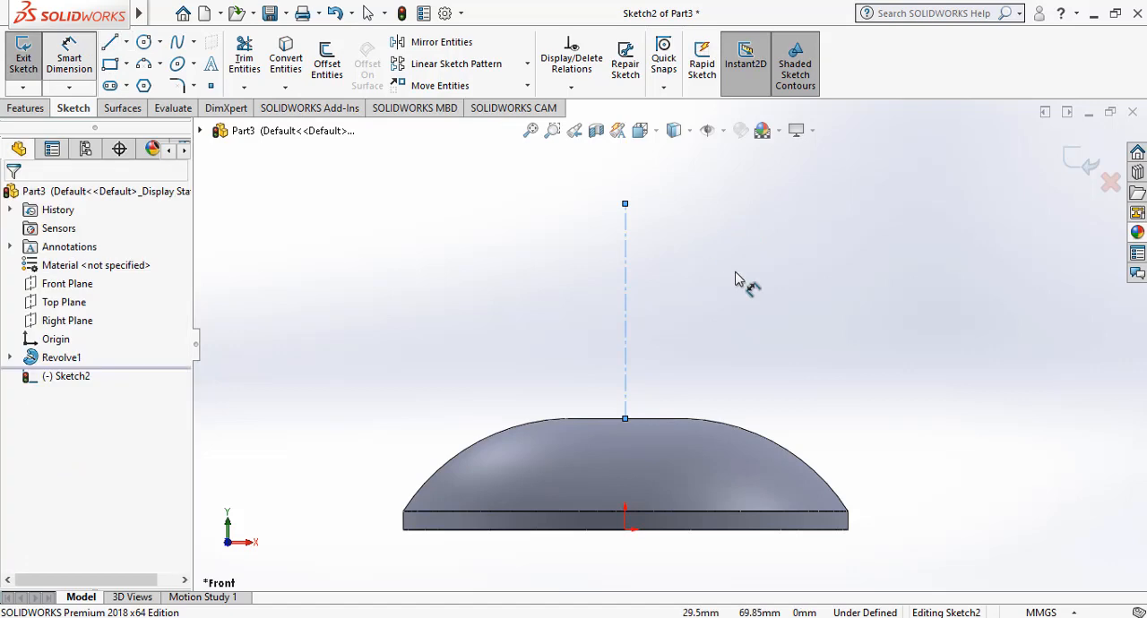
pyautogui.click(626, 275)
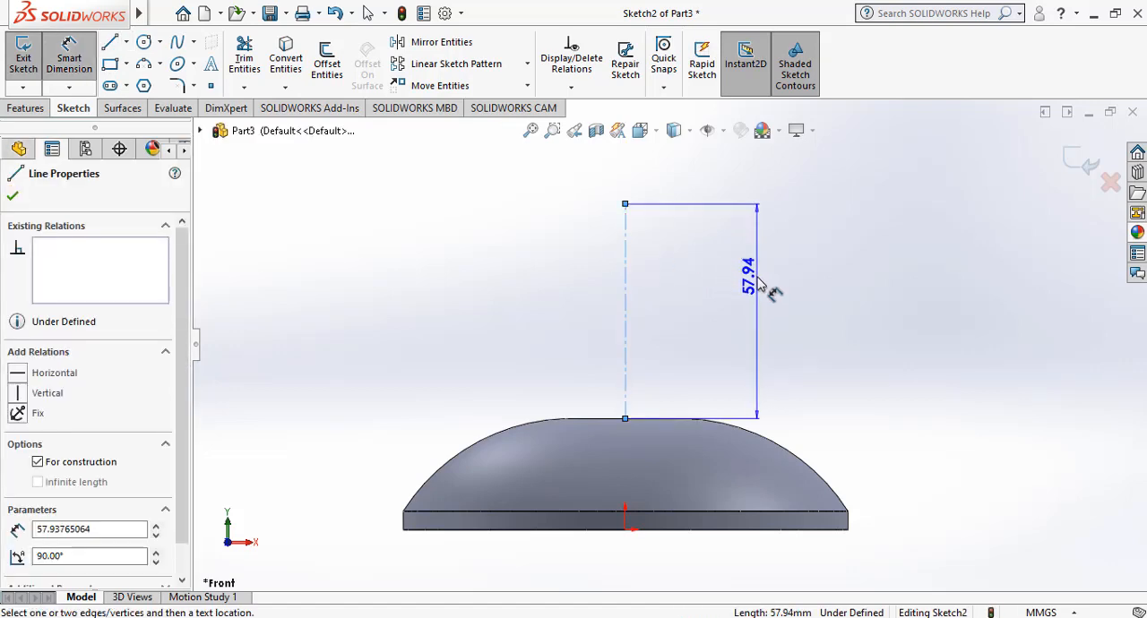
pyautogui.click(759, 283)
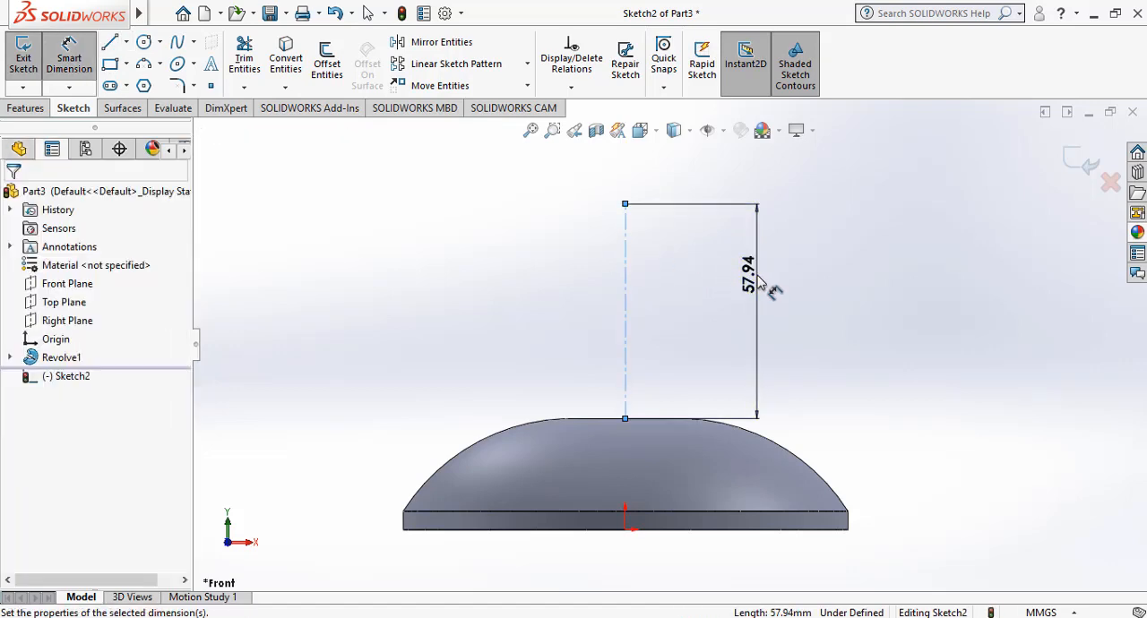
pyautogui.write('45')
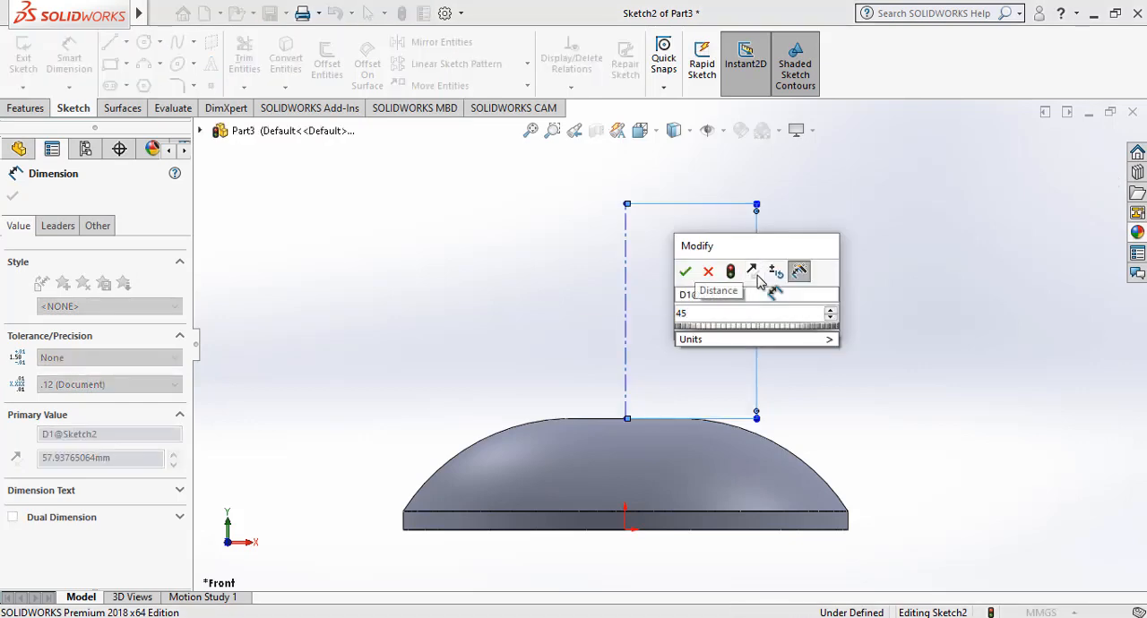
pyautogui.write('+')
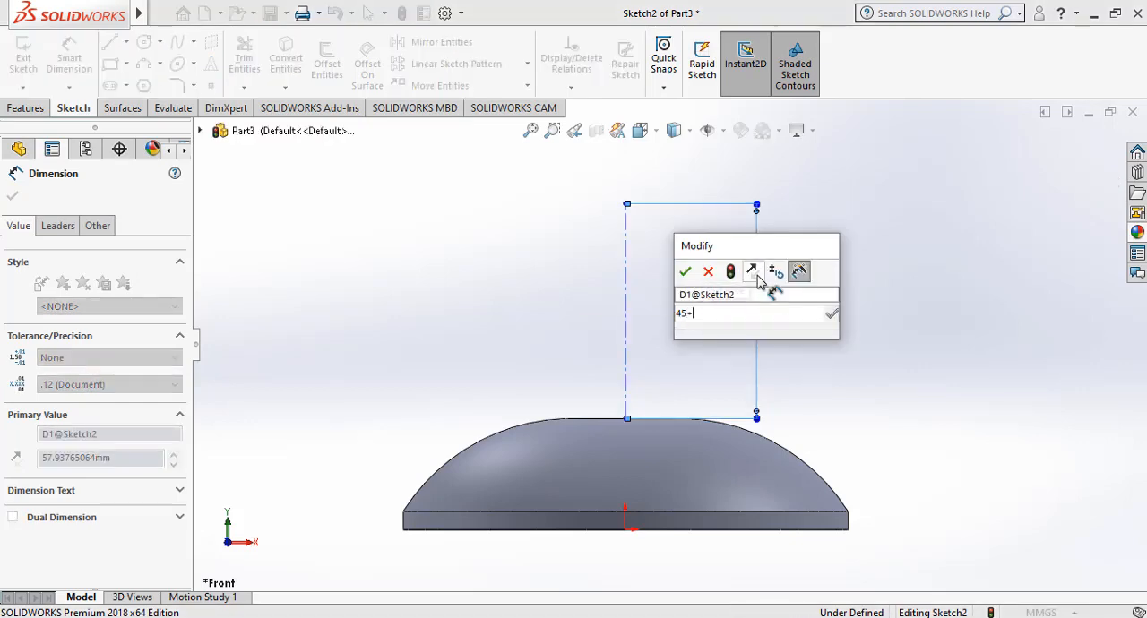
pyautogui.write('7.5')
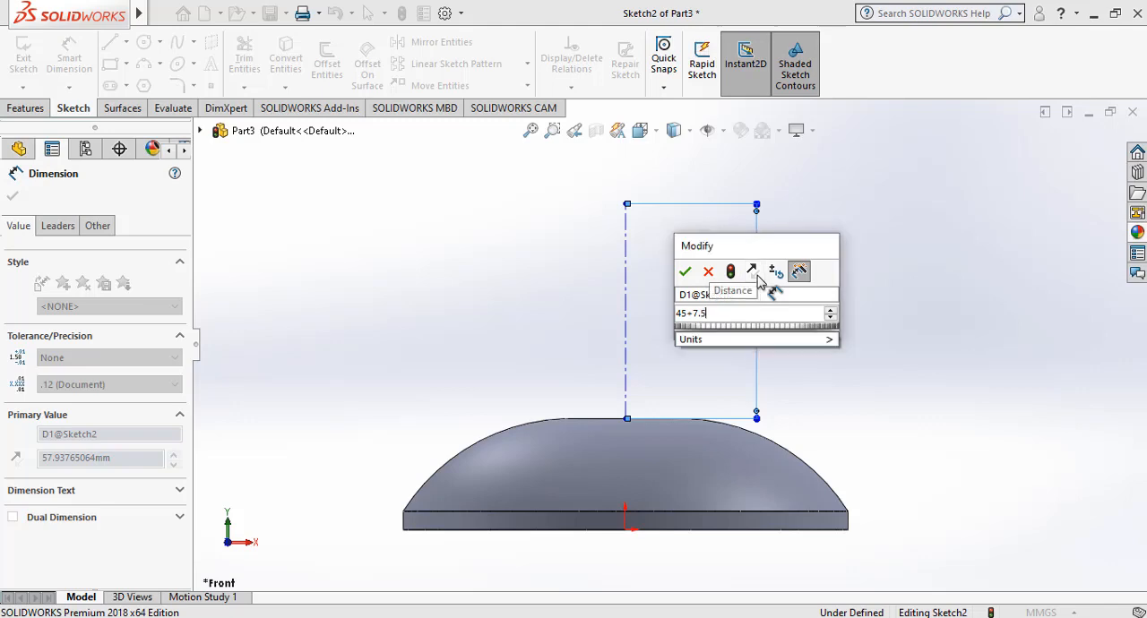
pyautogui.press('Return')
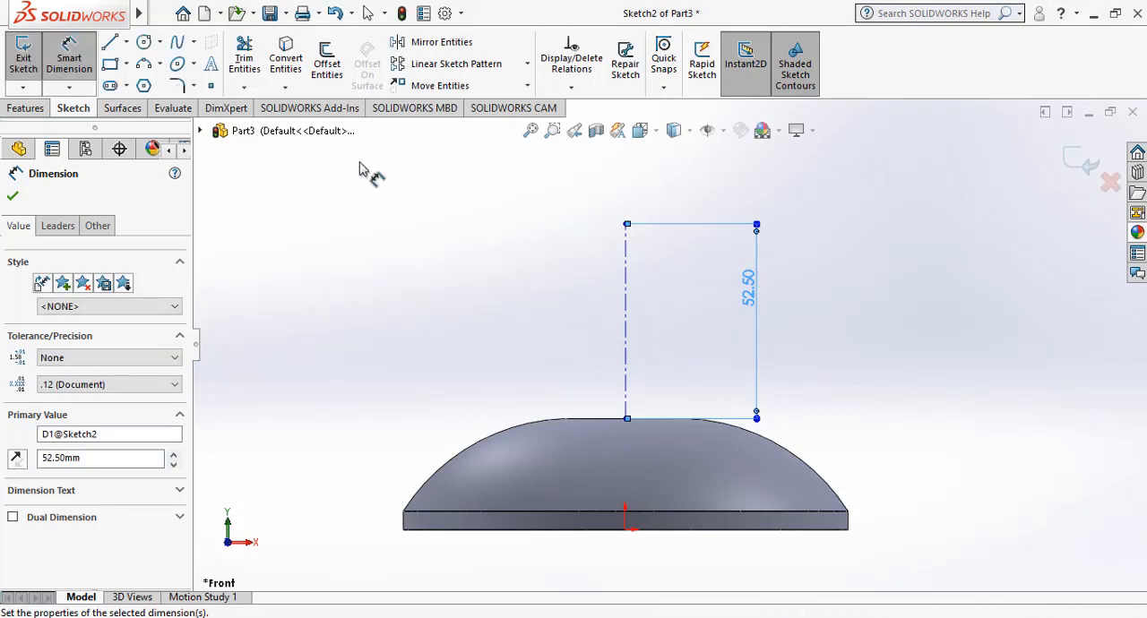
# Sketch a circle centred on the vertical centerline's upper end and dimension its diameter to 90 mm.
pyautogui.click(143, 44)
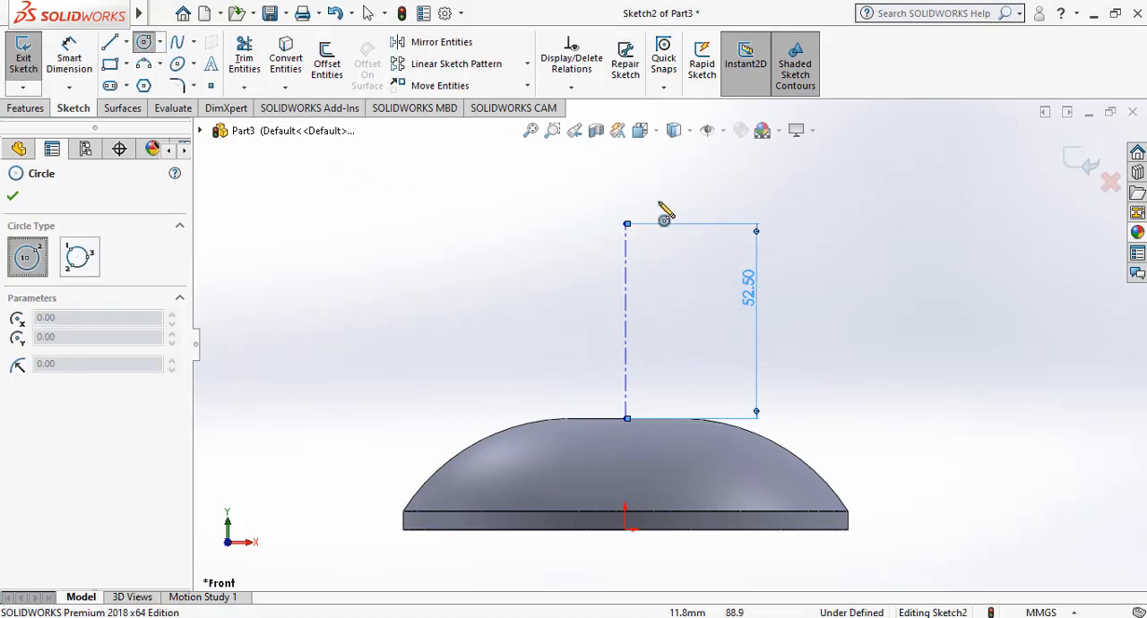
pyautogui.click(627, 225)
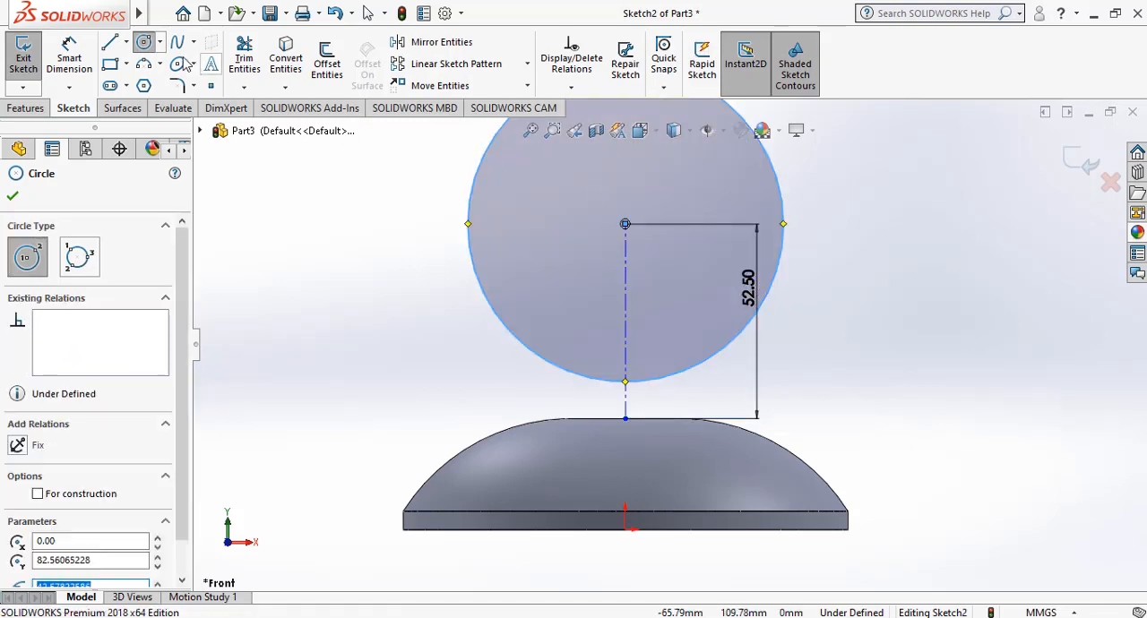
pyautogui.click(69, 58)
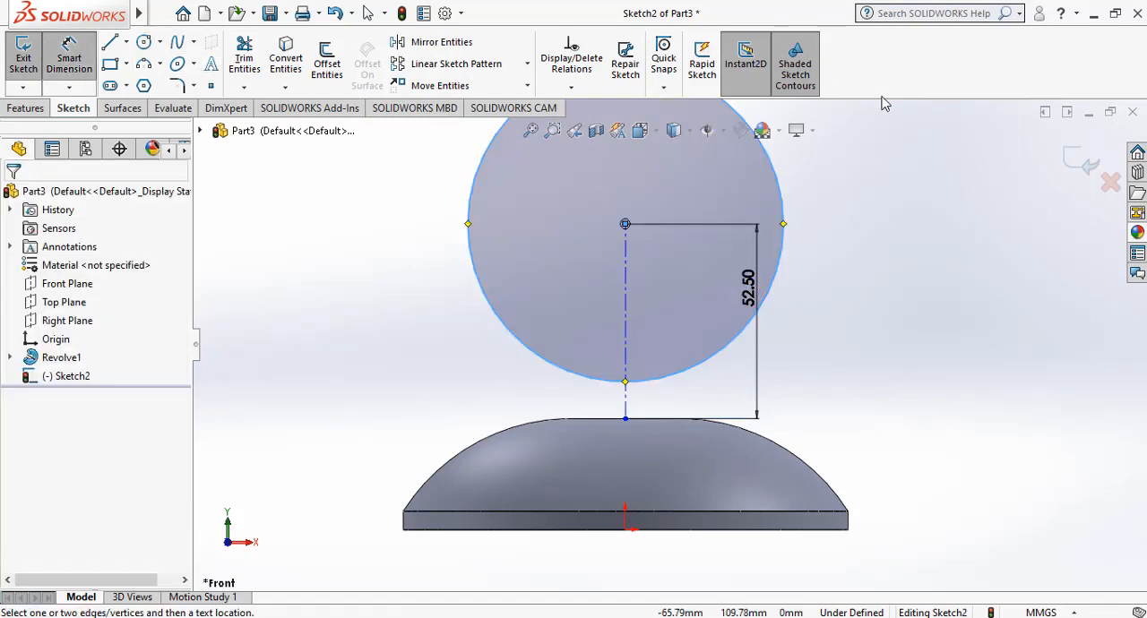
pyautogui.click(784, 204)
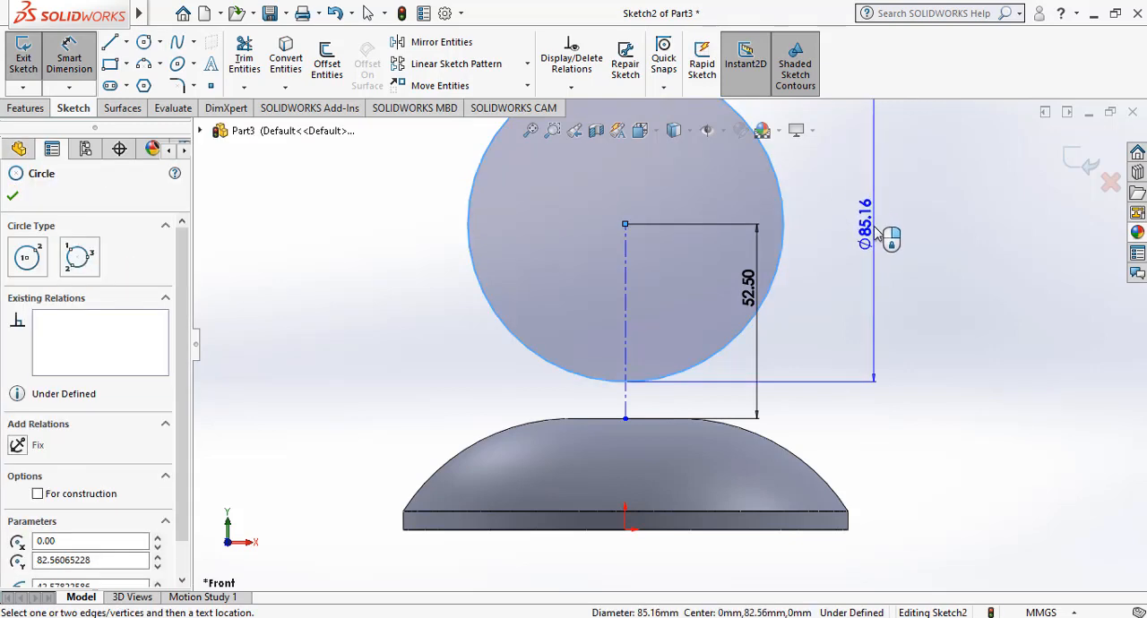
pyautogui.click(876, 235)
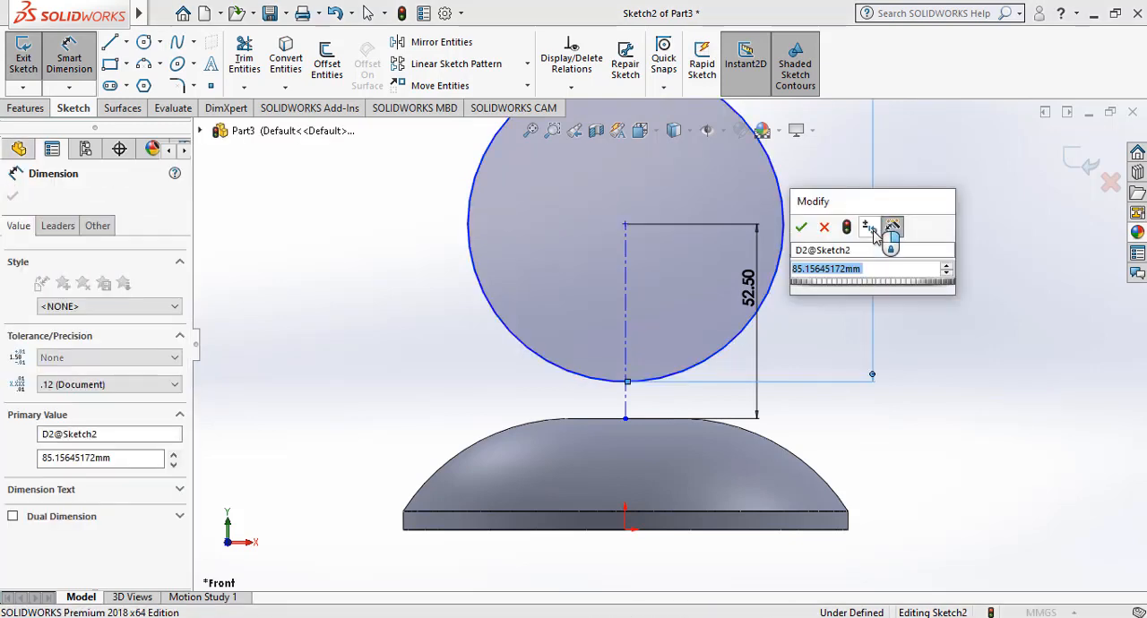
pyautogui.press('Return')
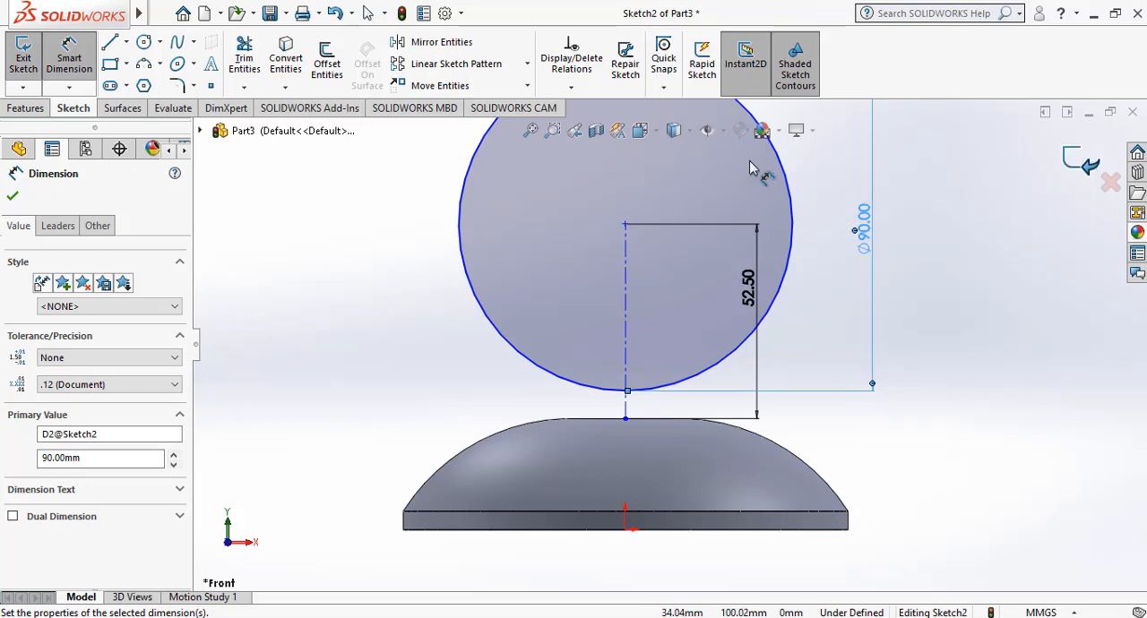
pyautogui.press('f')
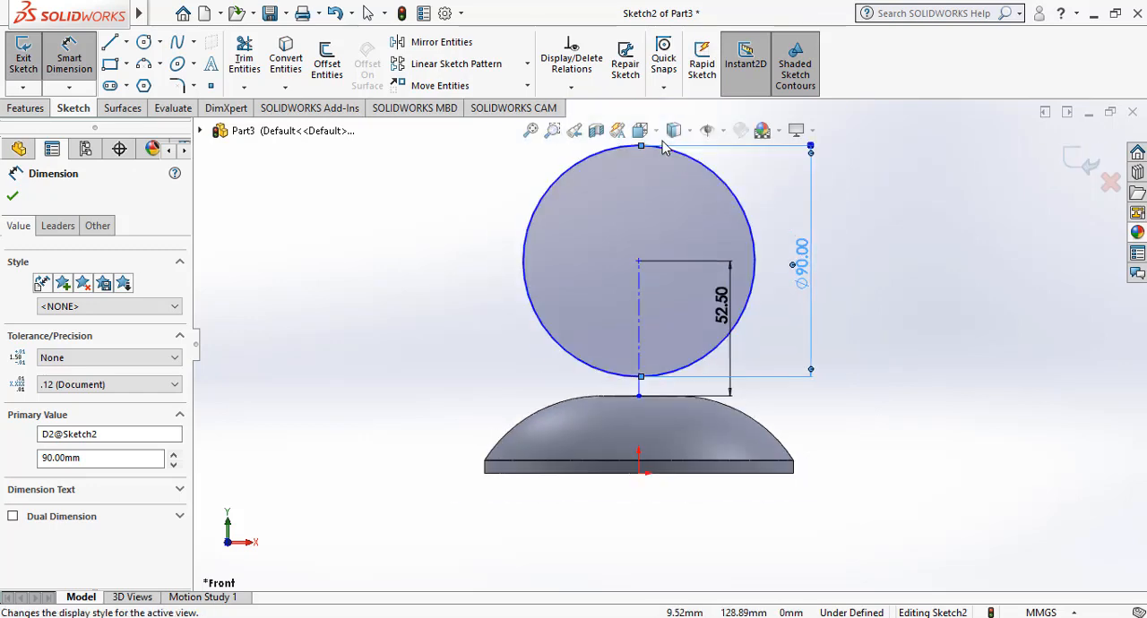
pyautogui.scroll(-1, 664, 146)
pyautogui.press('Escape')
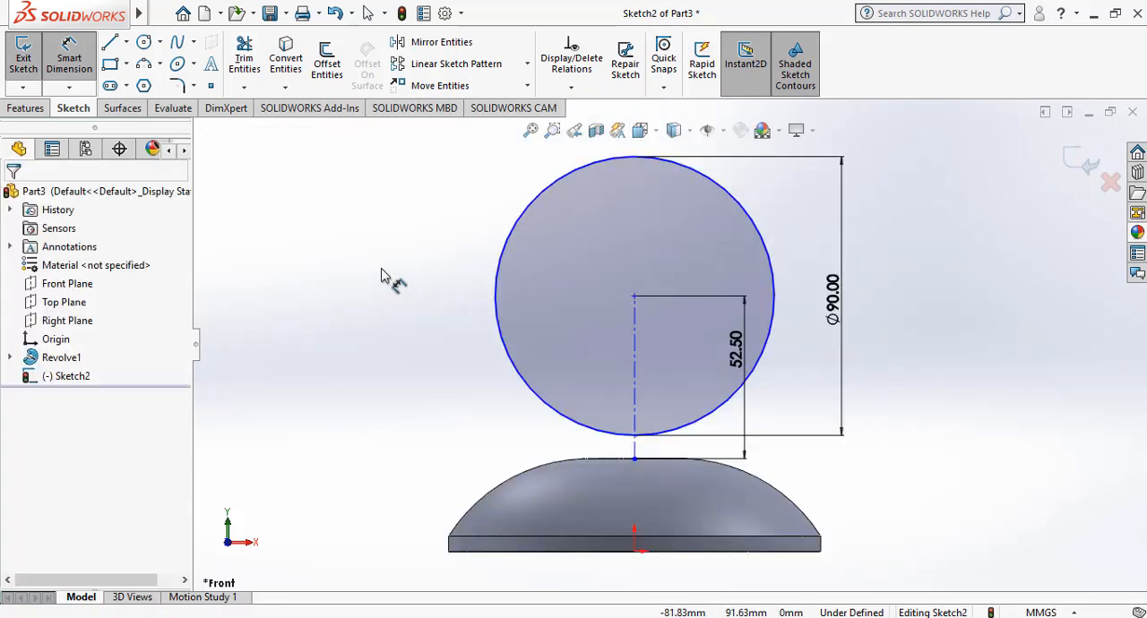
# Draw a short horizontal centerline in the +X direction from the circle's topmost point, and exit the sketch.
pyautogui.click(126, 42)
pyautogui.click(144, 86)
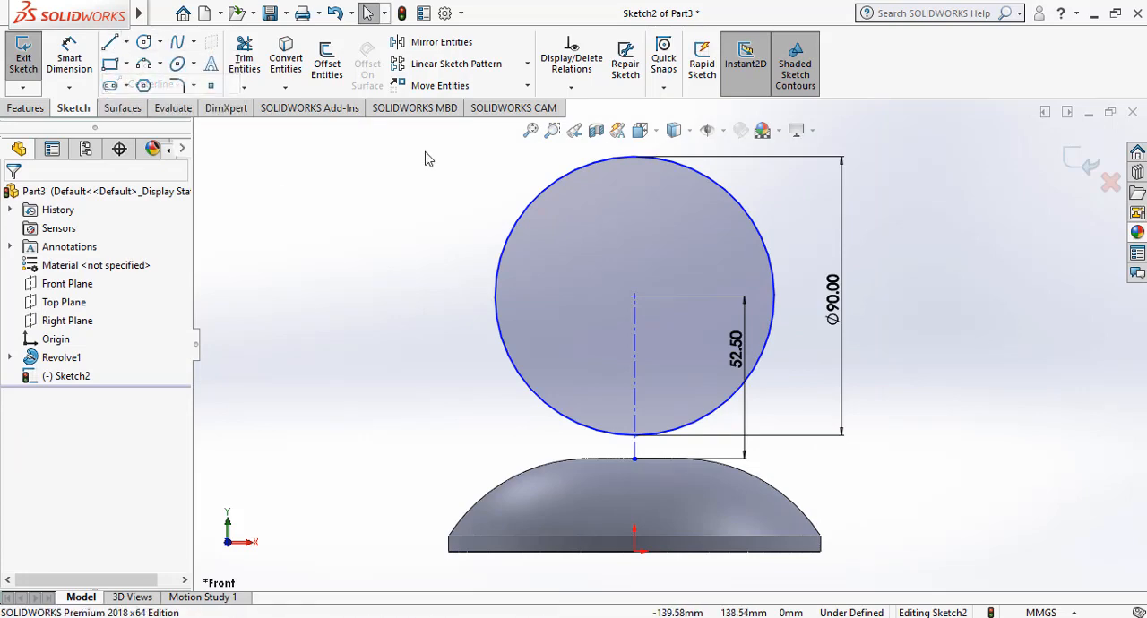
pyautogui.click(634, 157)
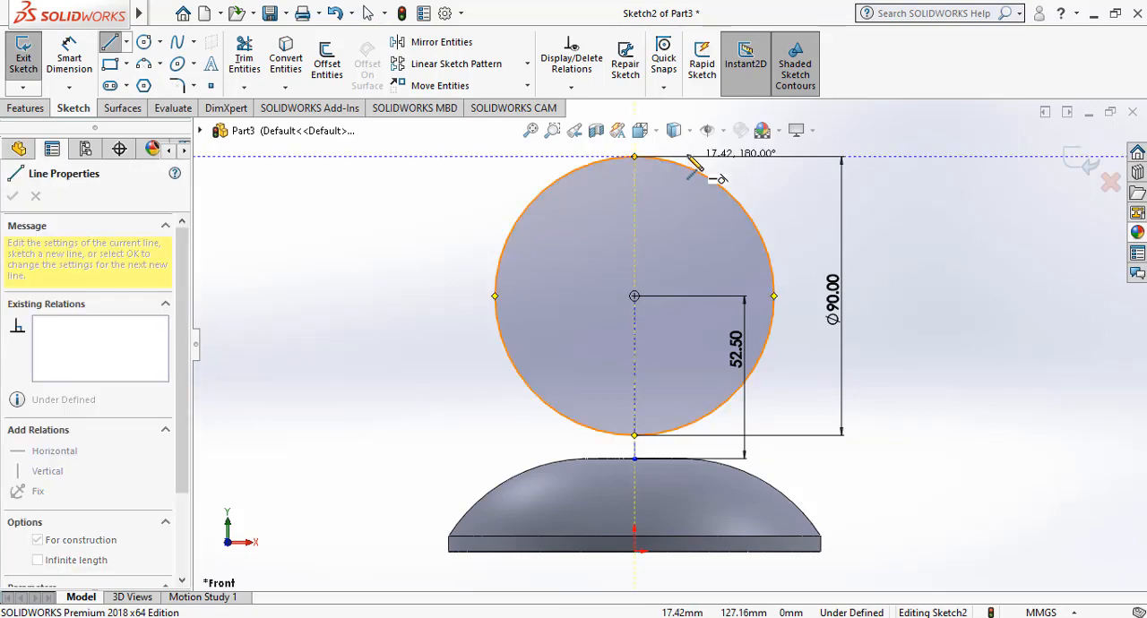
pyautogui.click(676, 157)
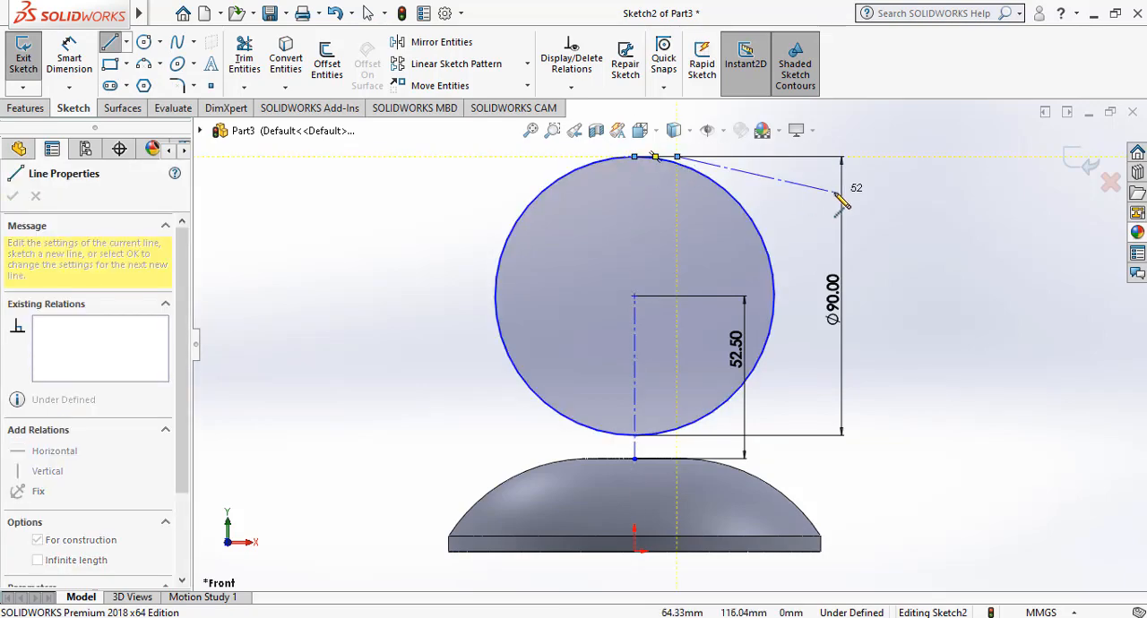
pyautogui.press('Escape')
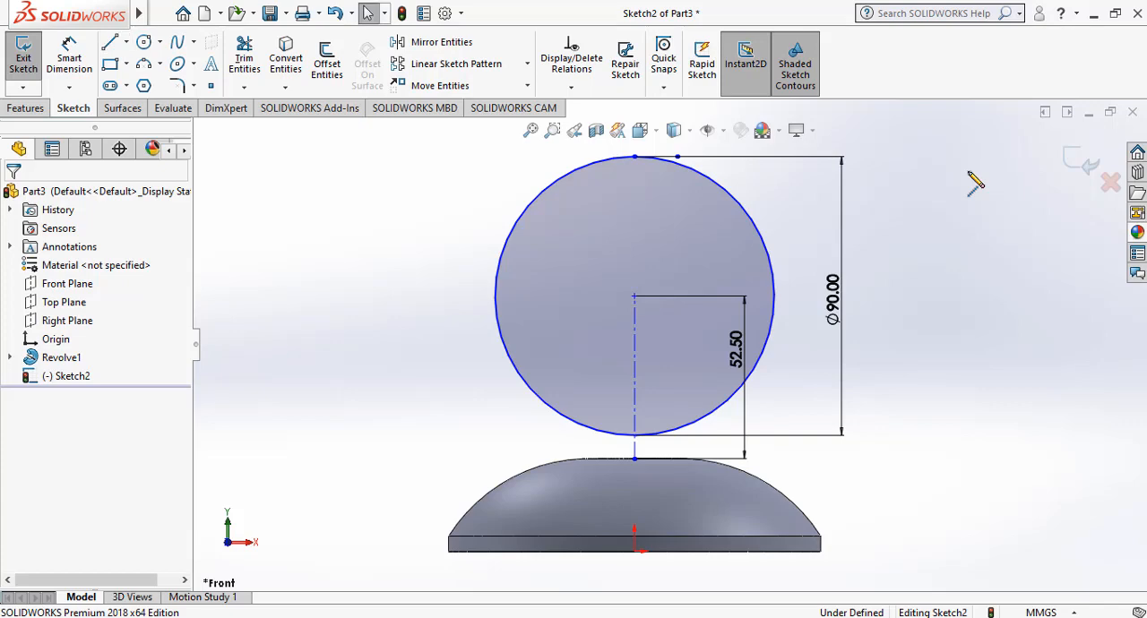
pyautogui.click(1073, 163)
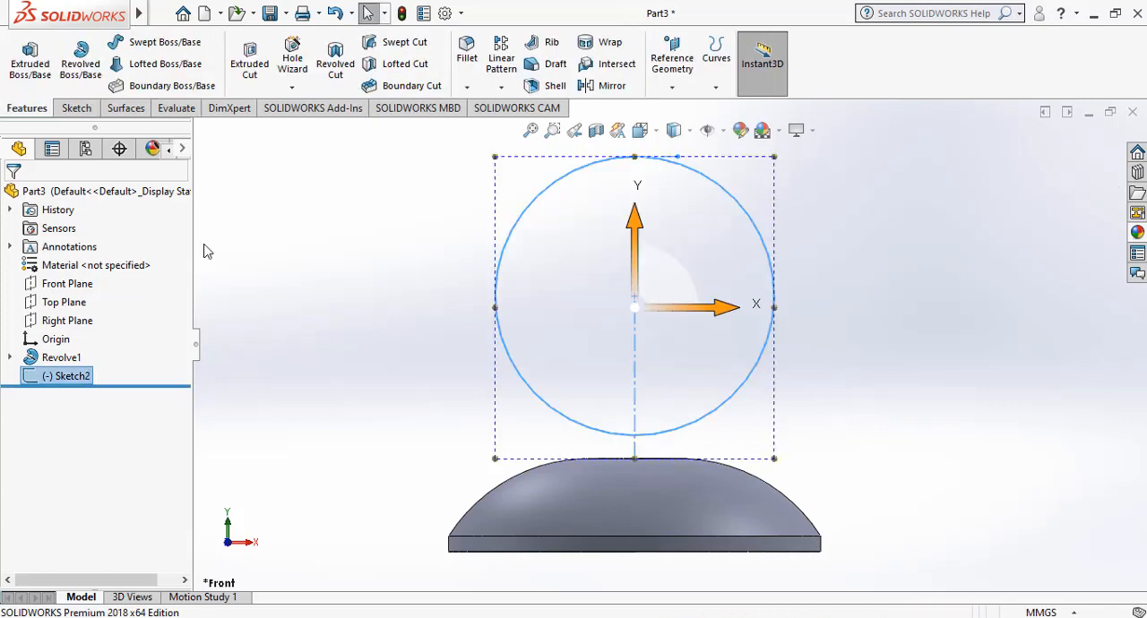
# Start a new sketch on the Right Plane and orient the view normal to it.
pyautogui.click(77, 321)
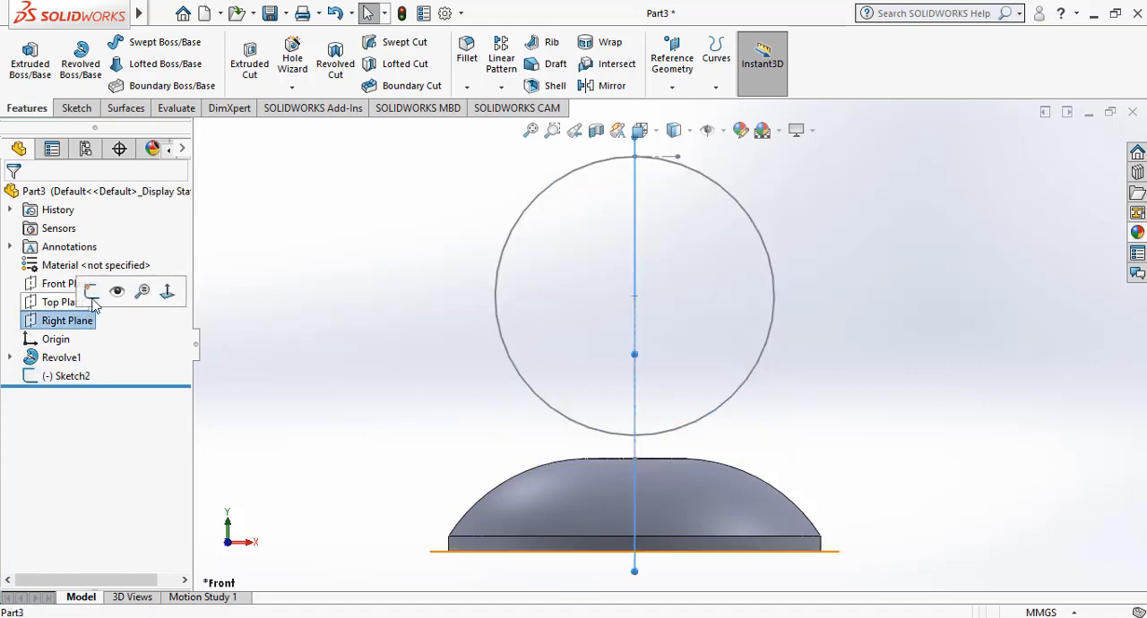
pyautogui.click(94, 304)
pyautogui.rightClick(87, 322)
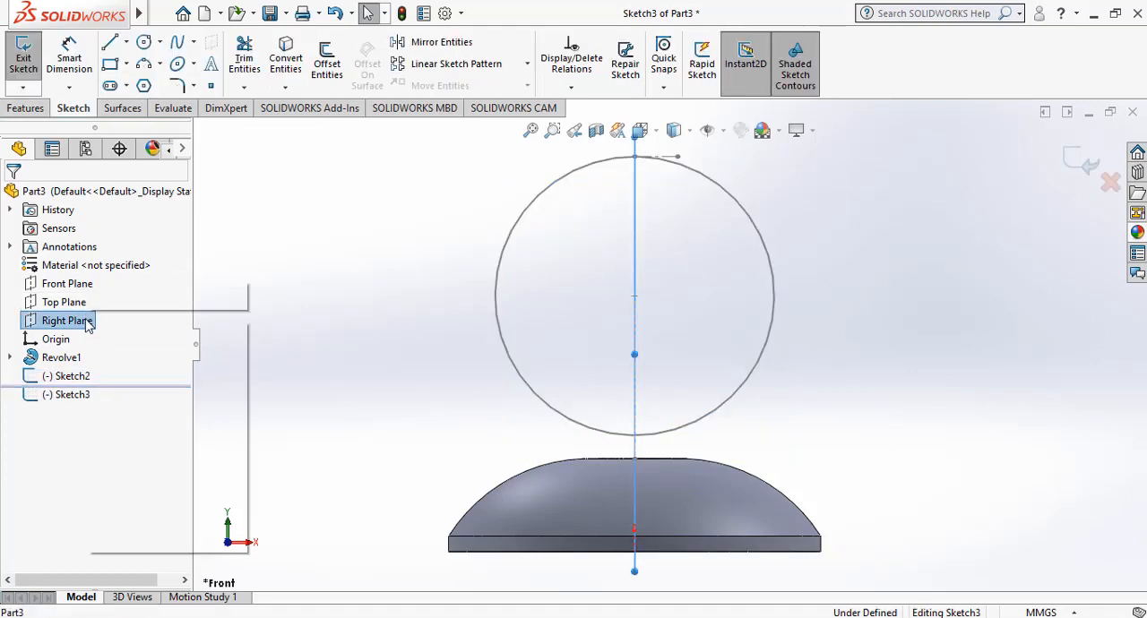
pyautogui.click(213, 293)
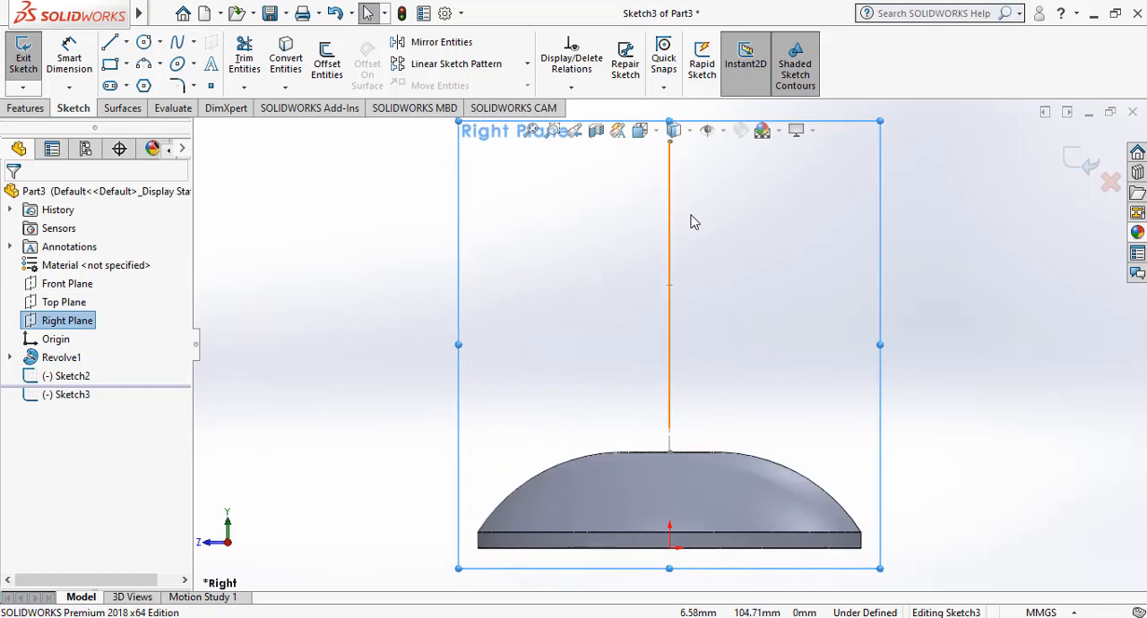
# Sketch a circle about 7.6 mm in diameter centred on the topmost point of the ring path.
pyautogui.scroll(-5, 683, 210)
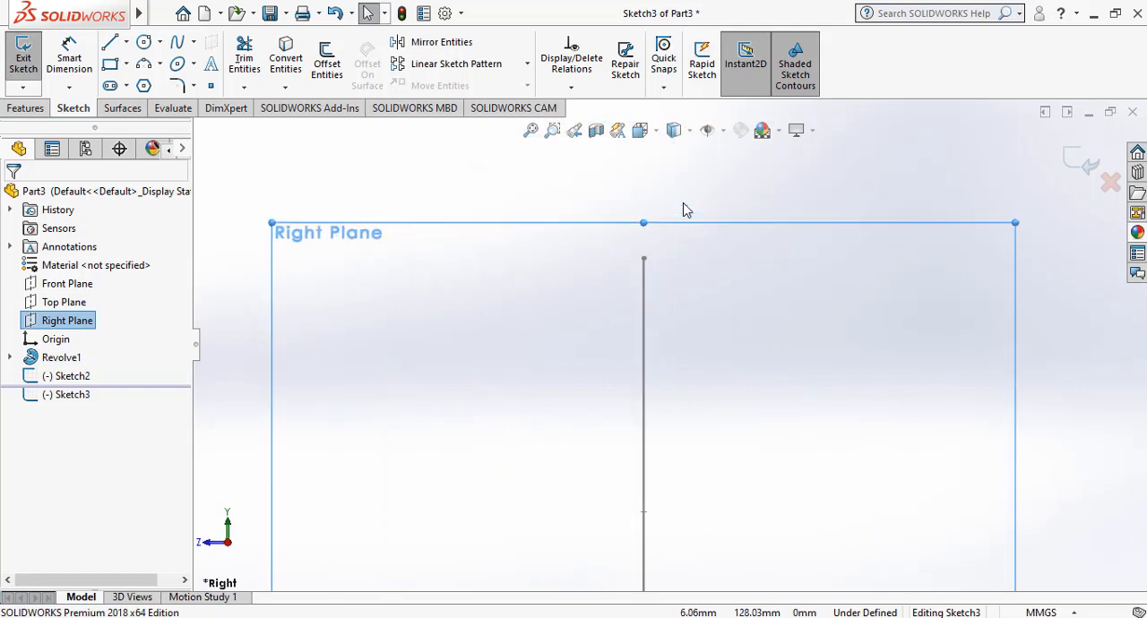
pyautogui.click(144, 43)
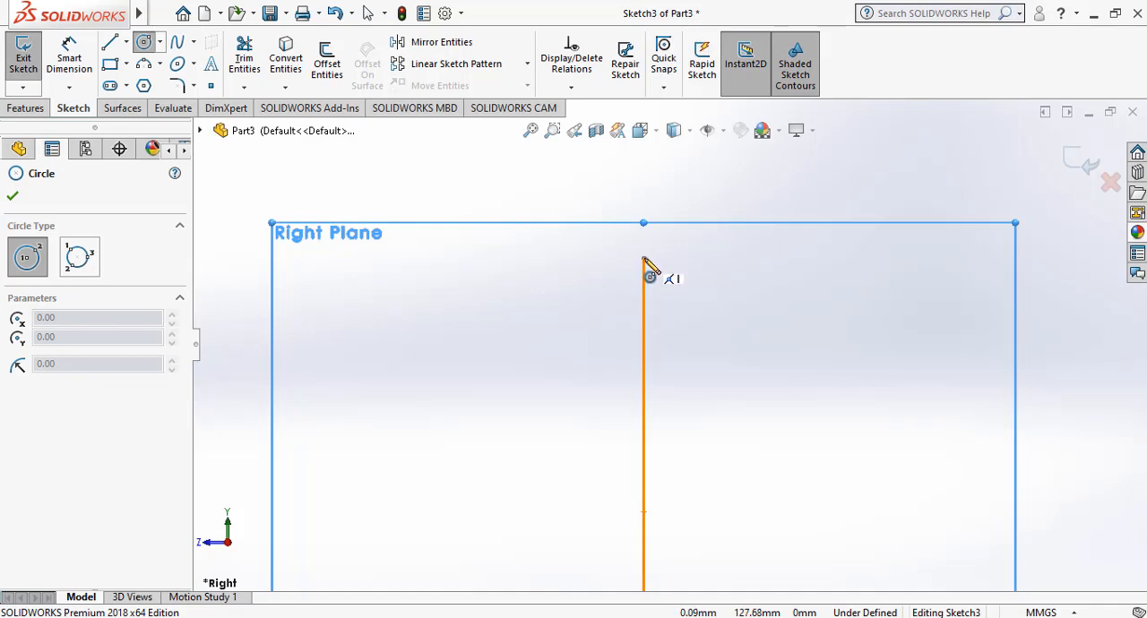
pyautogui.scroll(-2, 649, 269)
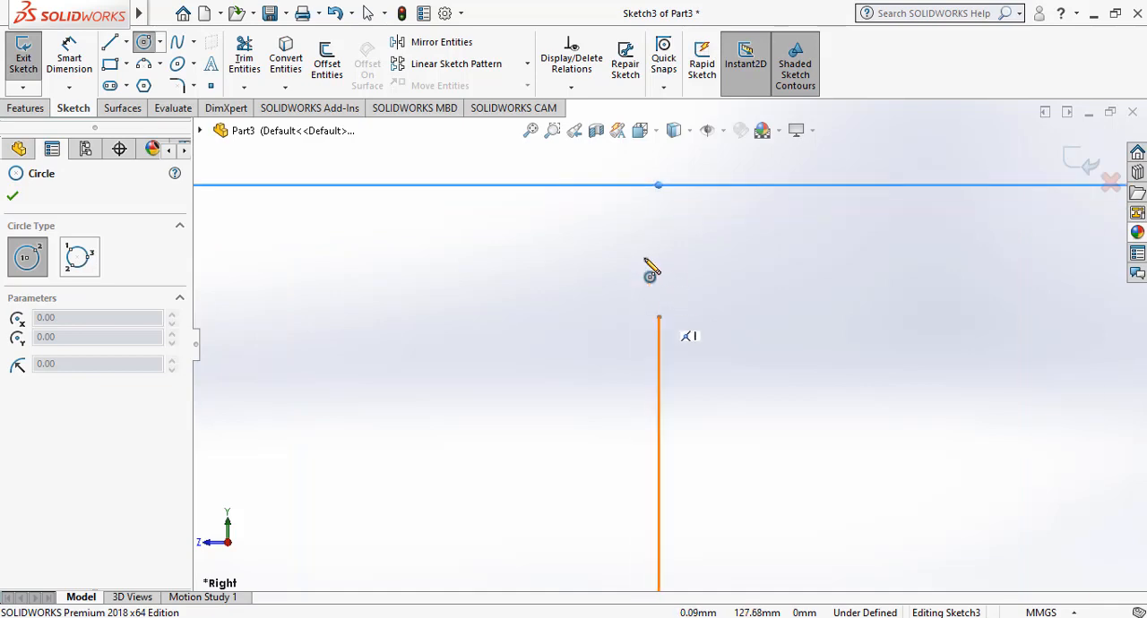
pyautogui.click(659, 318)
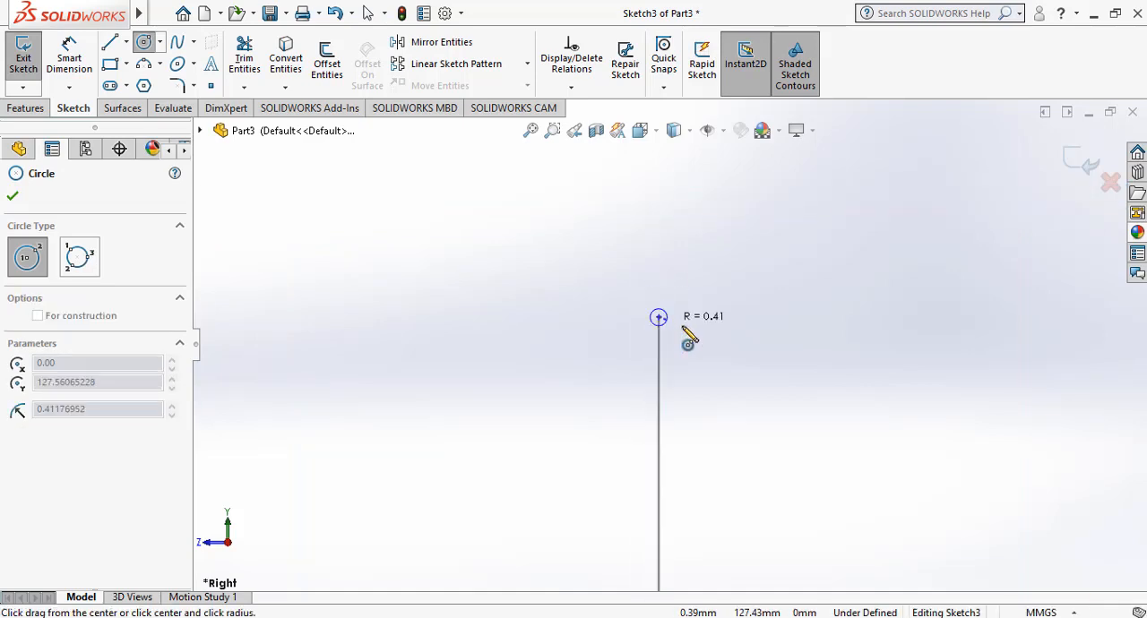
pyautogui.click(737, 362)
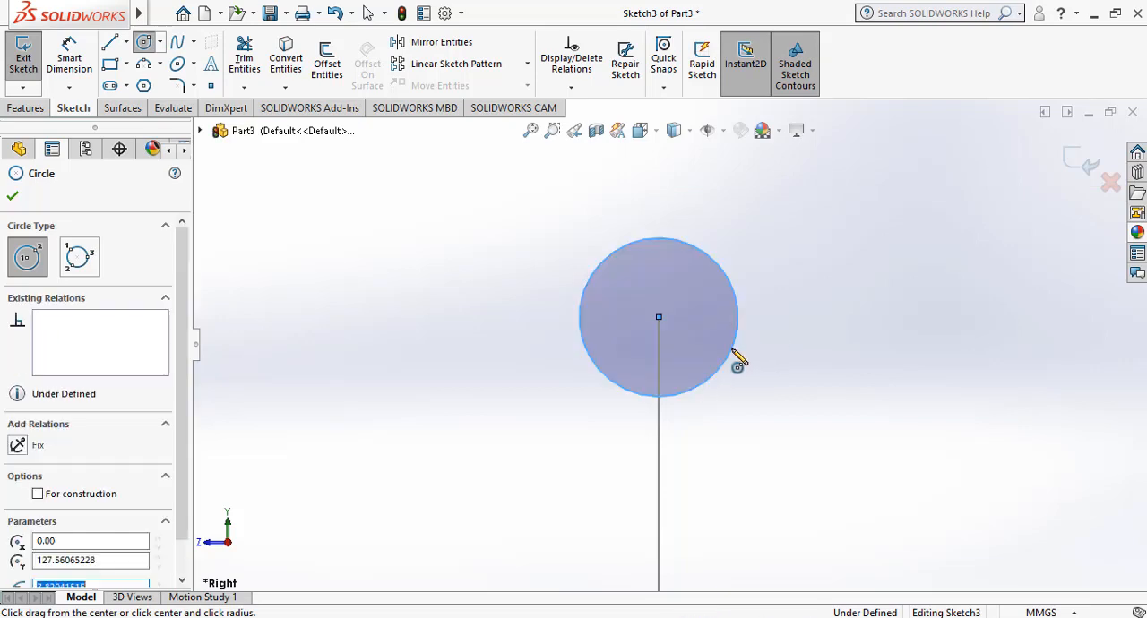
# Dimension the profile circle's diameter to 15 mm and exit the sketch.
pyautogui.click(69, 59)
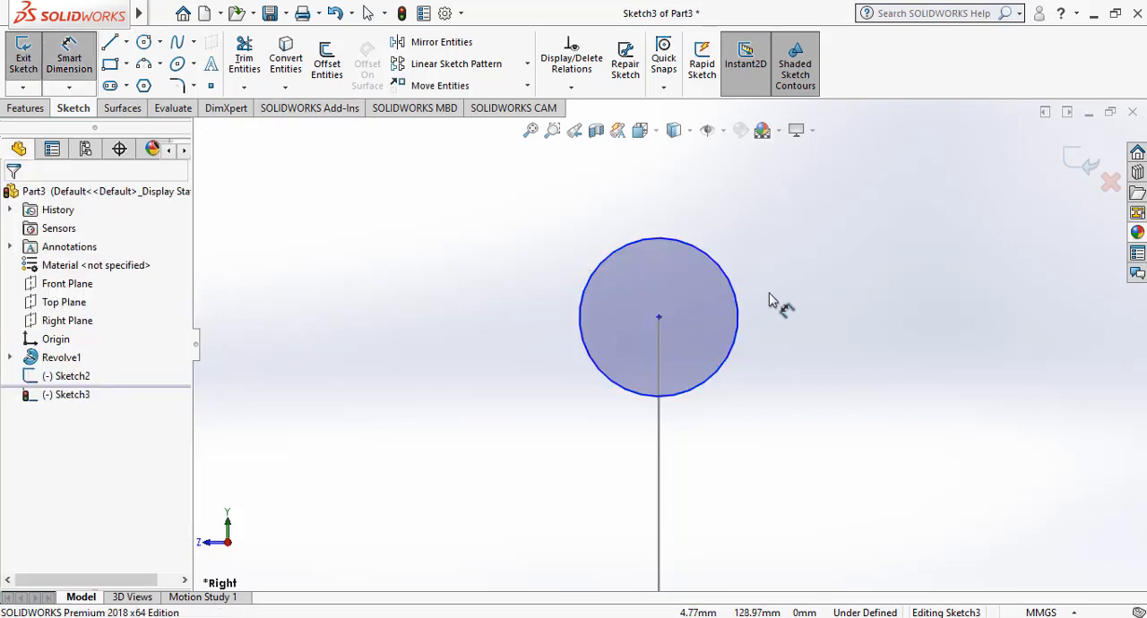
pyautogui.click(736, 305)
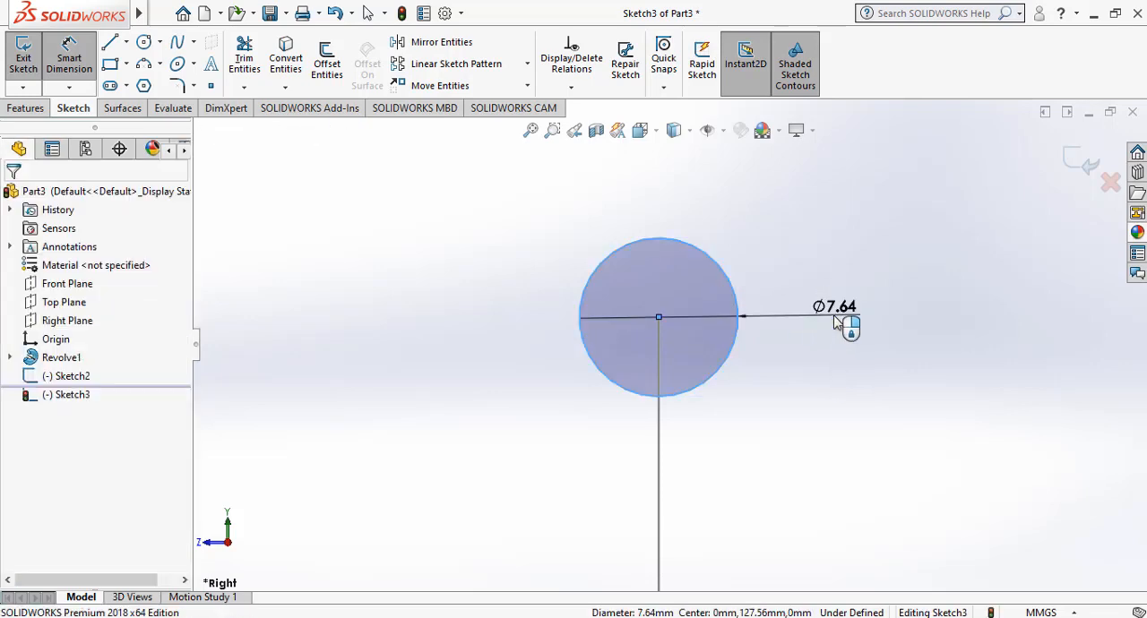
pyautogui.click(836, 322)
pyautogui.write('15')
pyautogui.press('Return')
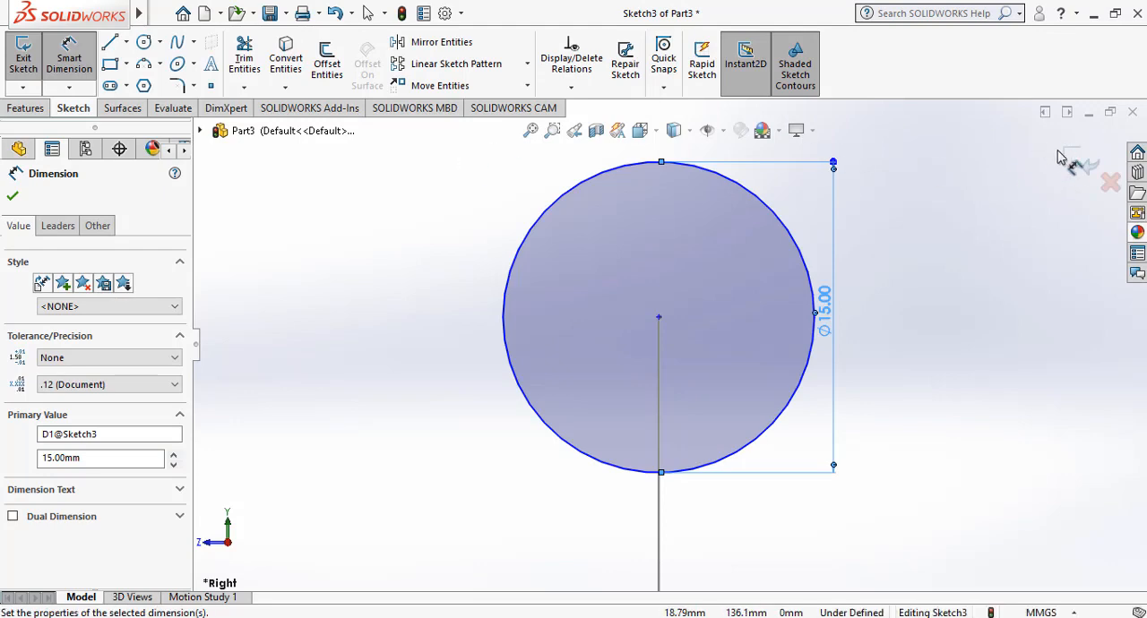
pyautogui.click(1071, 167)
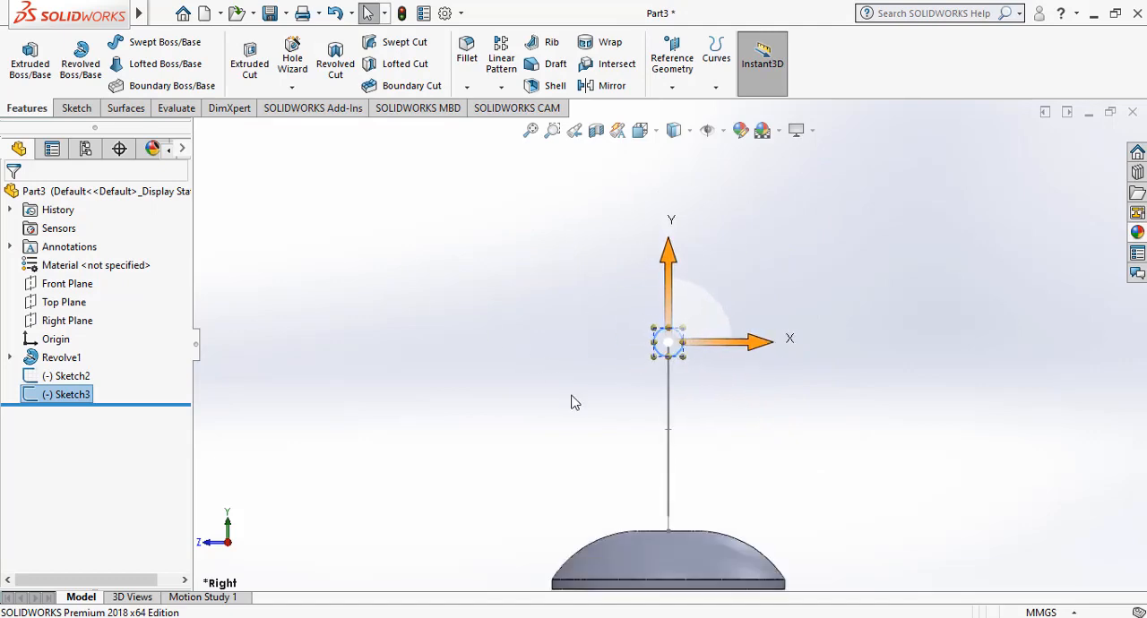
# Create a Swept Boss/Base with the 15 mm circle as profile and the 90 mm circle as path.
pyautogui.scroll(-2, 574, 402)
pyautogui.scroll(5, 733, 441)
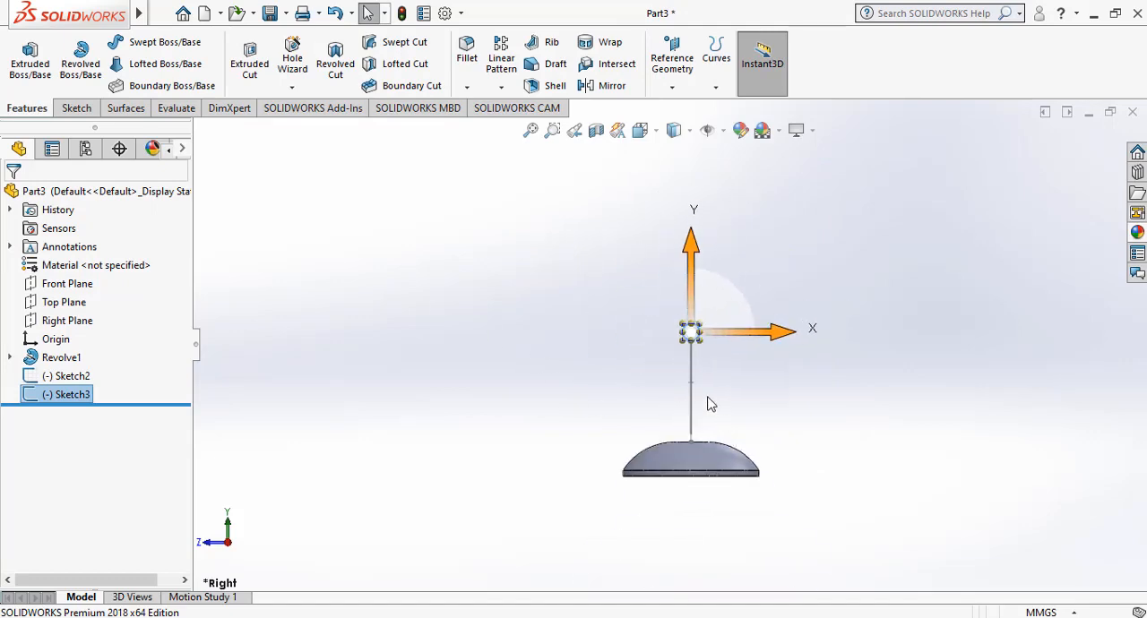
pyautogui.scroll(-2, 707, 404)
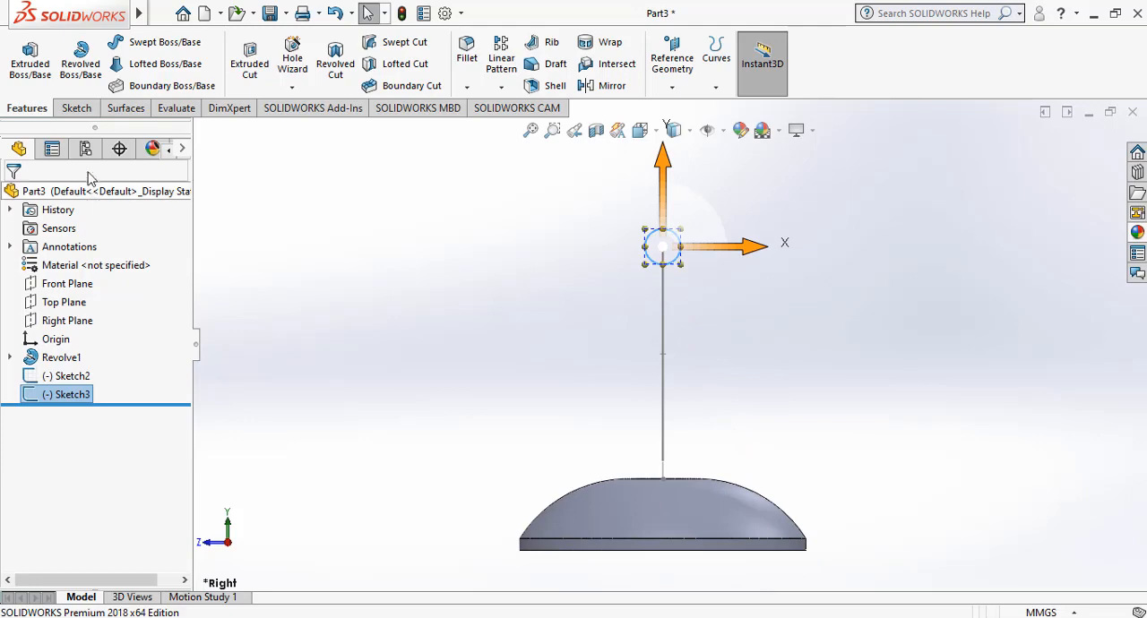
pyautogui.rightClick(340, 234)
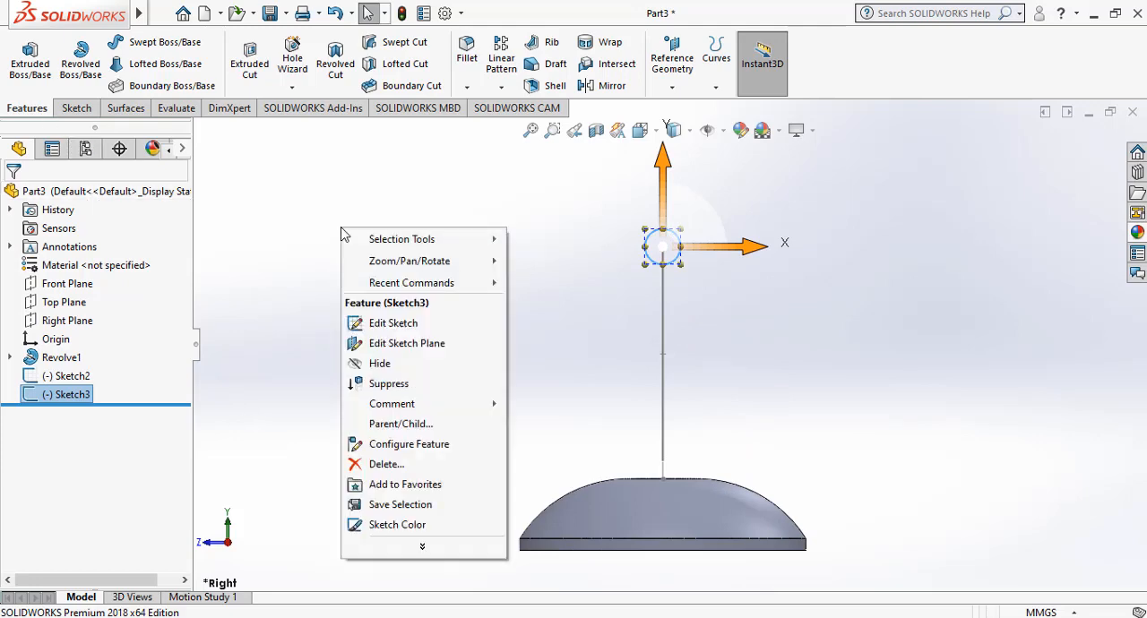
pyautogui.moveTo(476, 265)
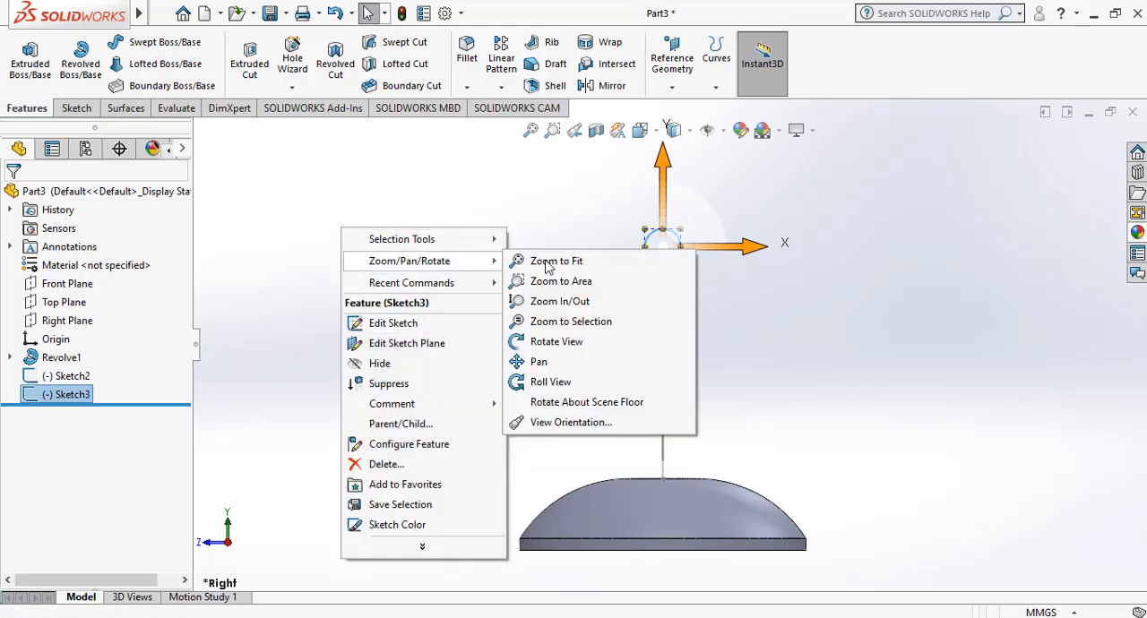
pyautogui.click(555, 338)
pyautogui.moveTo(489, 341); pyautogui.dragTo(549, 361)
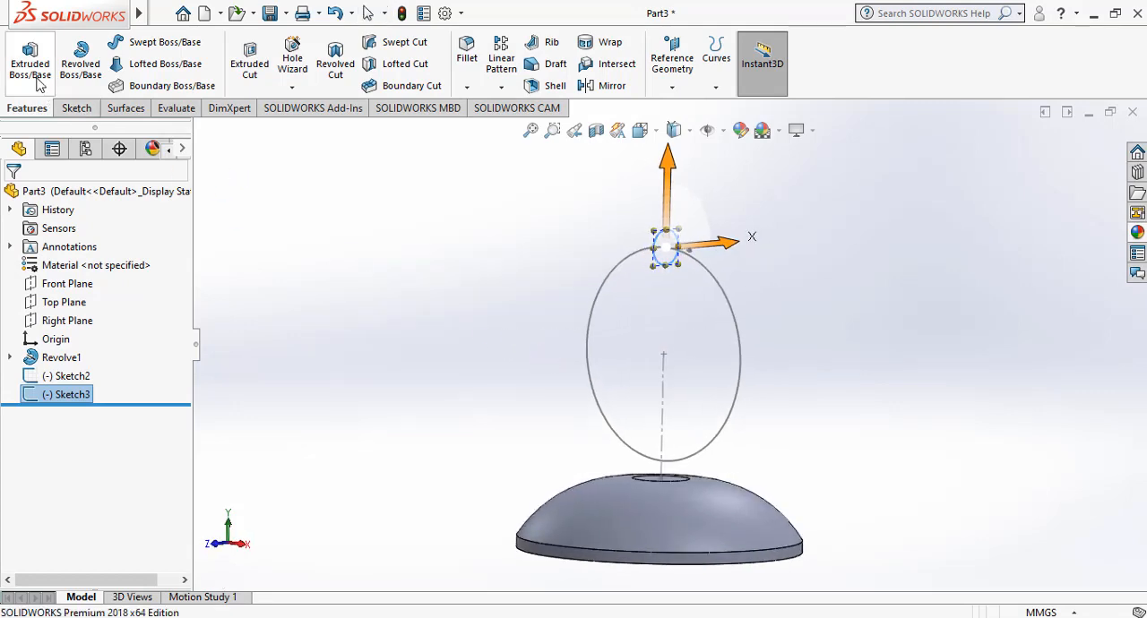
pyautogui.click(158, 47)
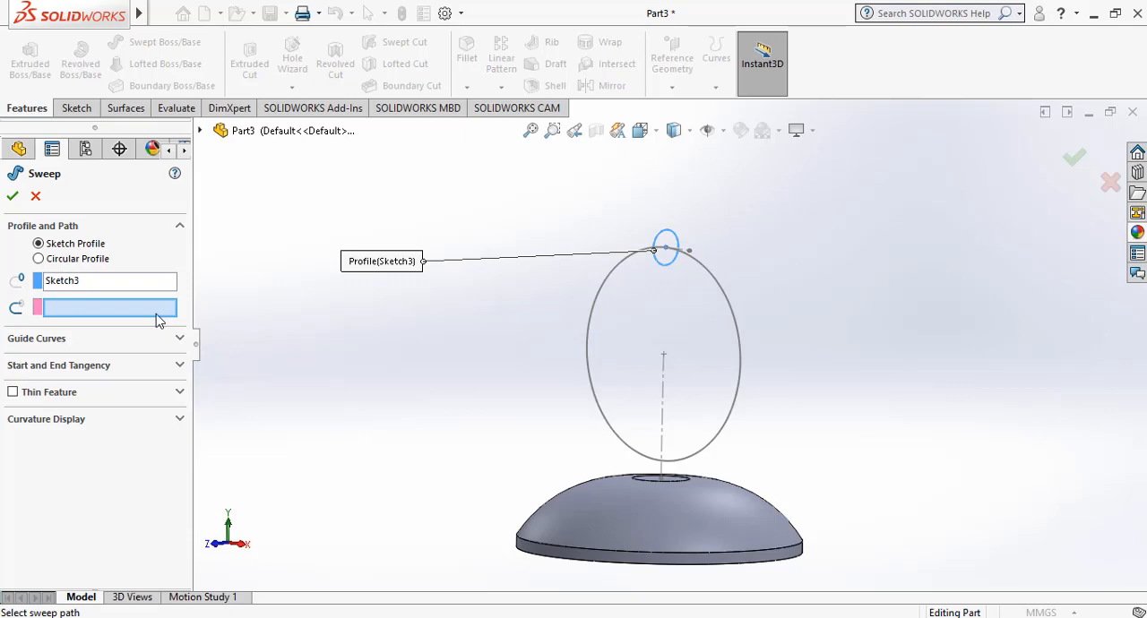
pyautogui.click(599, 296)
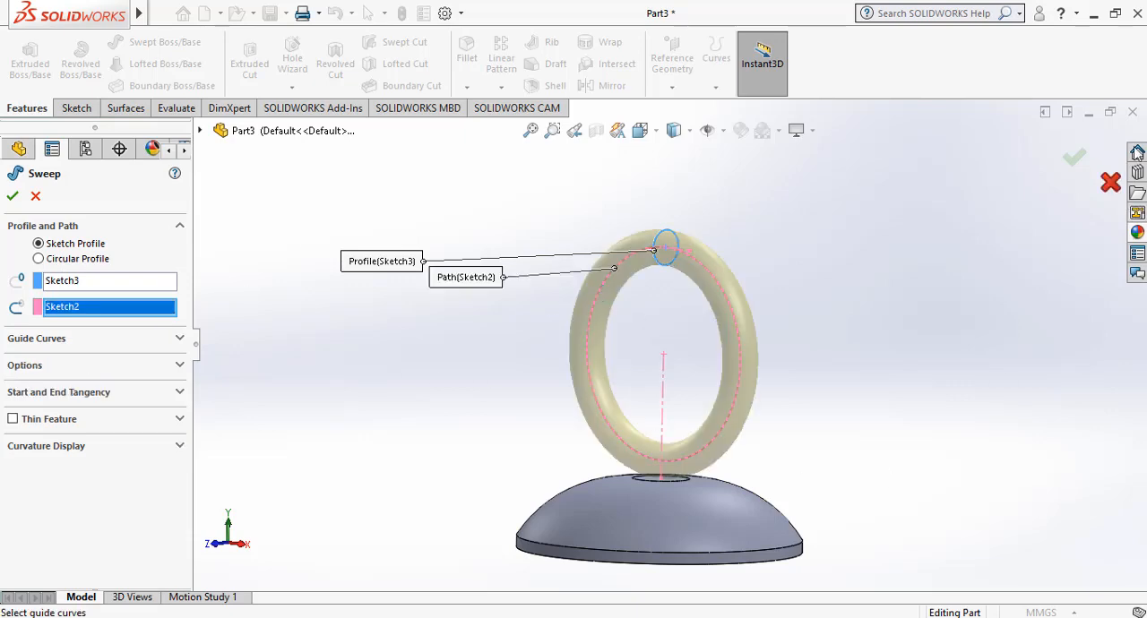
pyautogui.click(1070, 161)
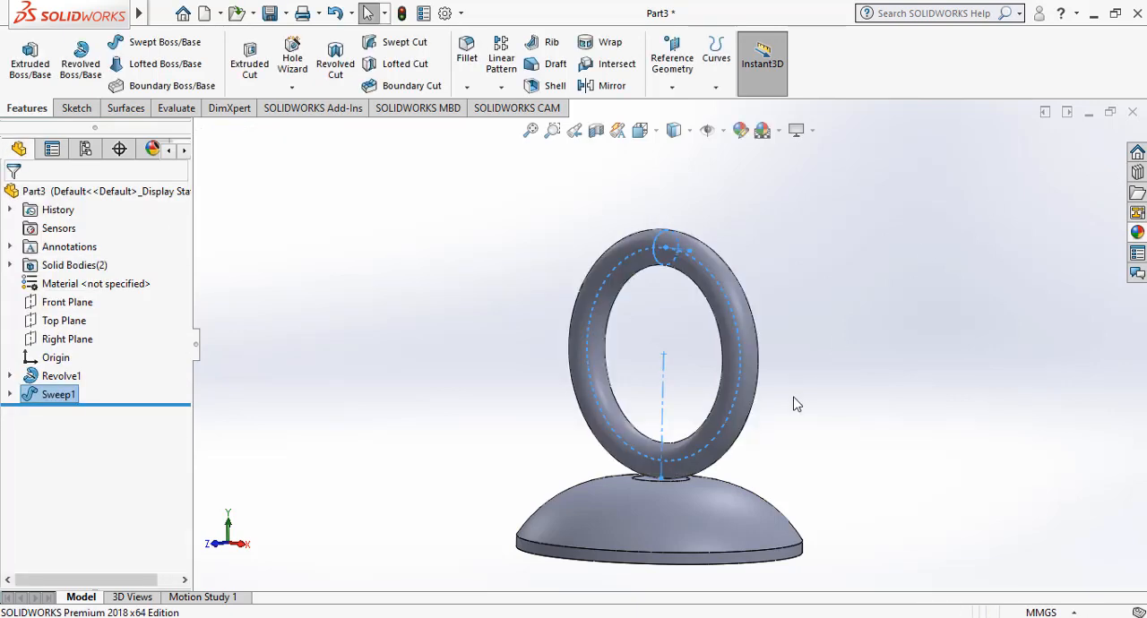
# Start a new sketch on the Front Plane and orient the view normal to it.
pyautogui.rightClick(379, 306)
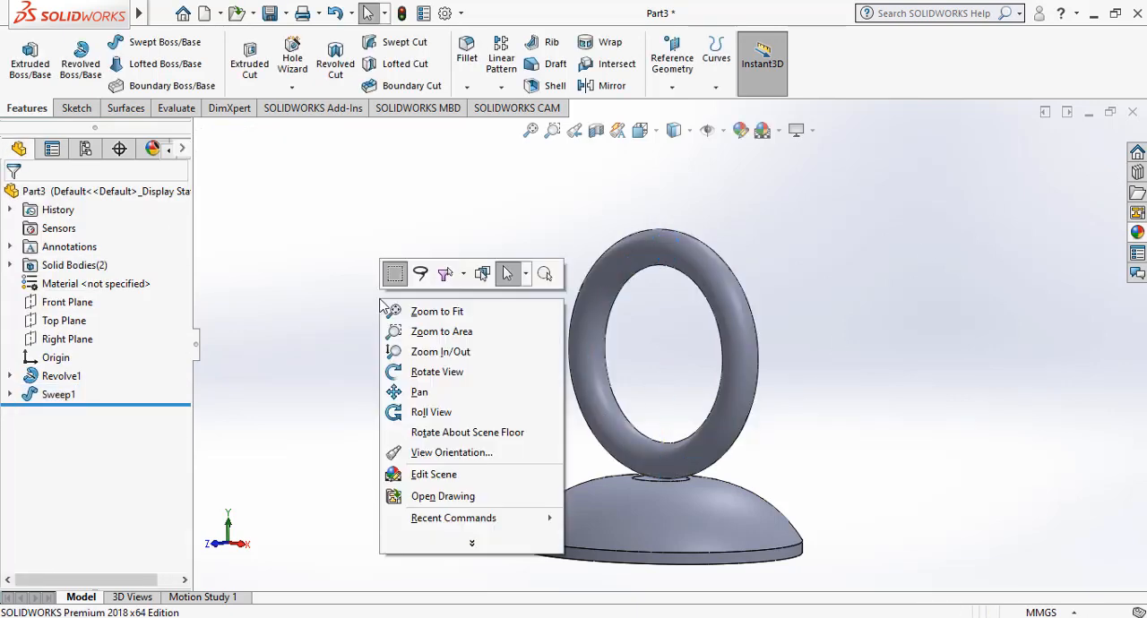
pyautogui.click(417, 369)
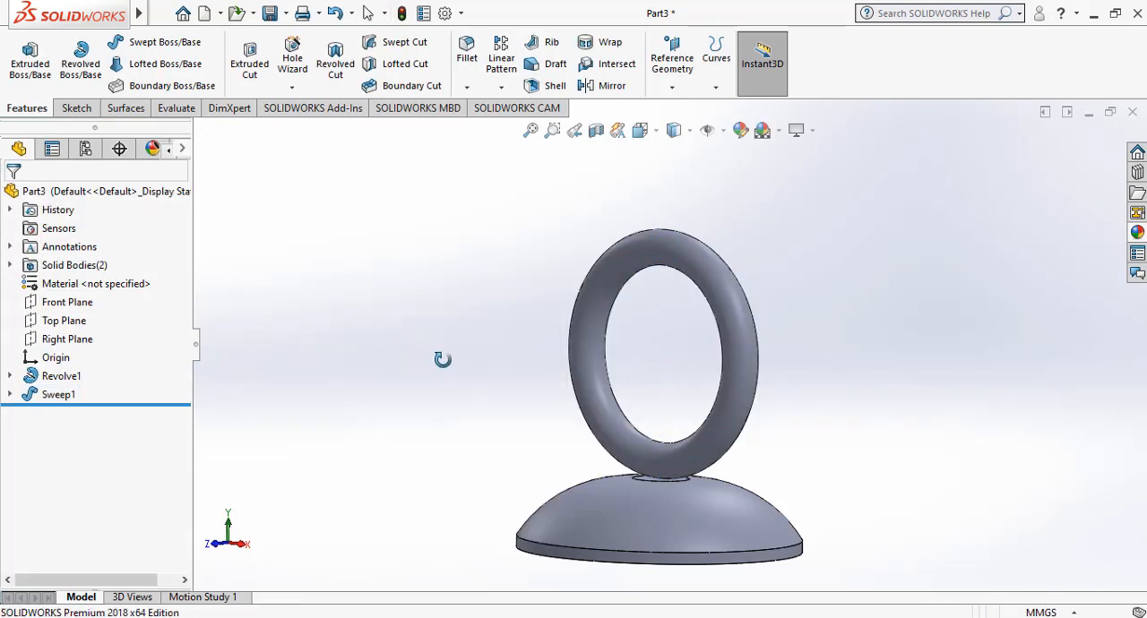
pyautogui.moveTo(421, 345); pyautogui.dragTo(474, 340)
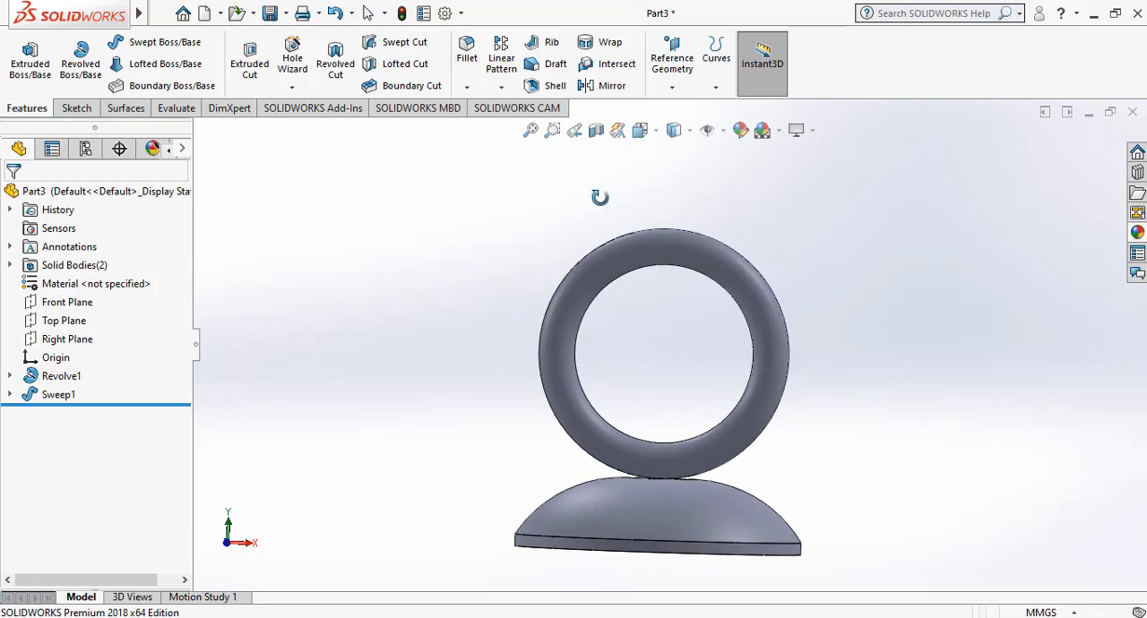
pyautogui.click(79, 307)
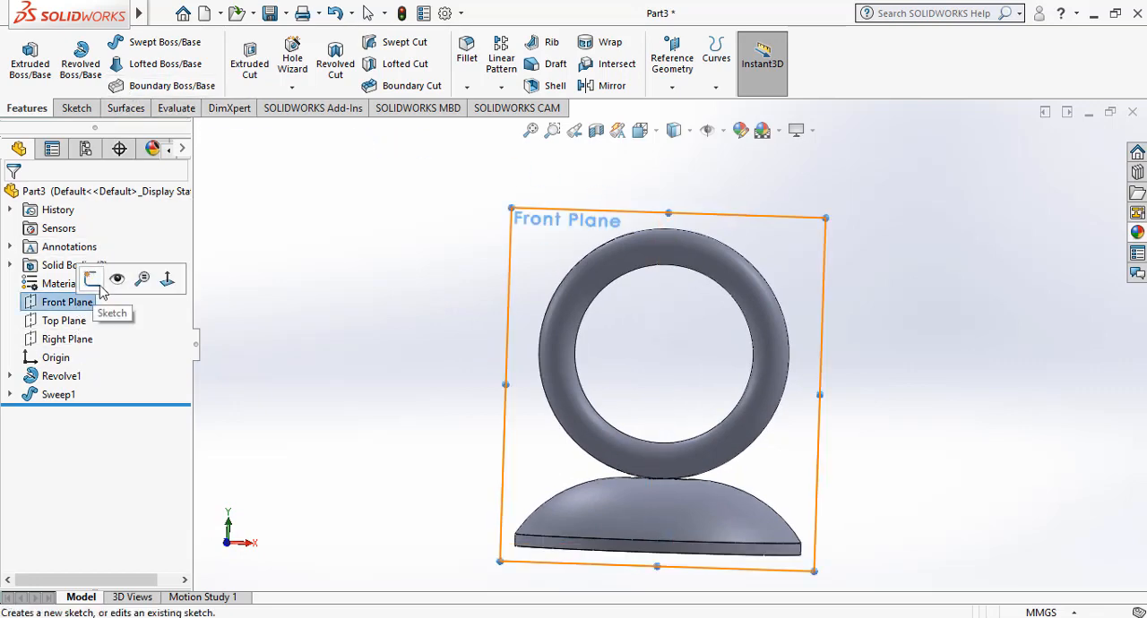
pyautogui.click(93, 281)
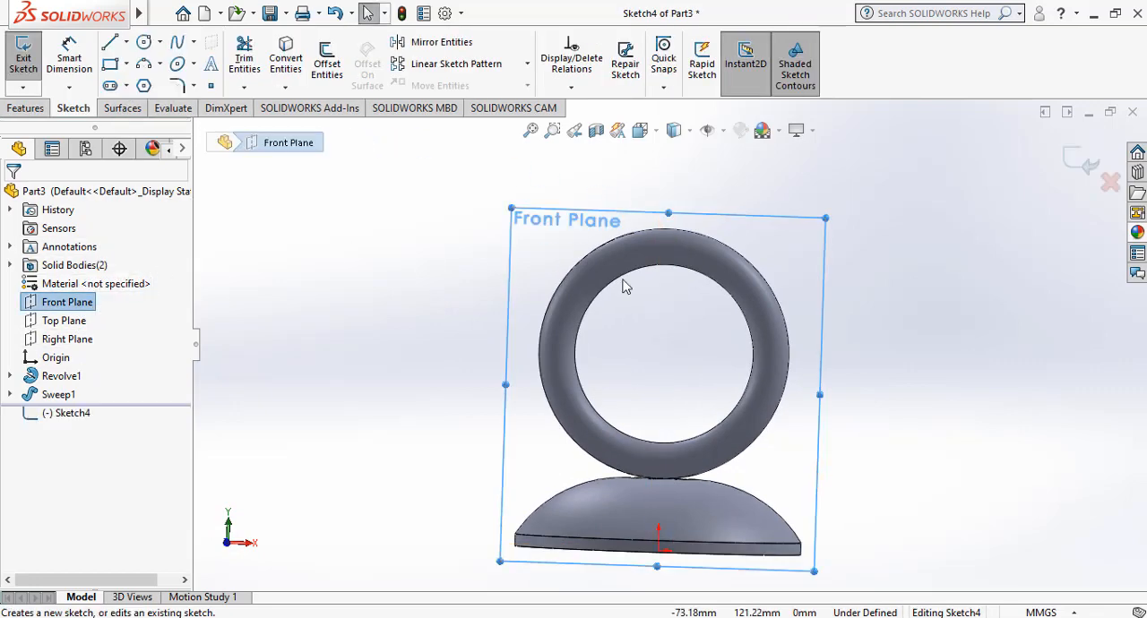
pyautogui.rightClick(83, 309)
pyautogui.click(167, 286)
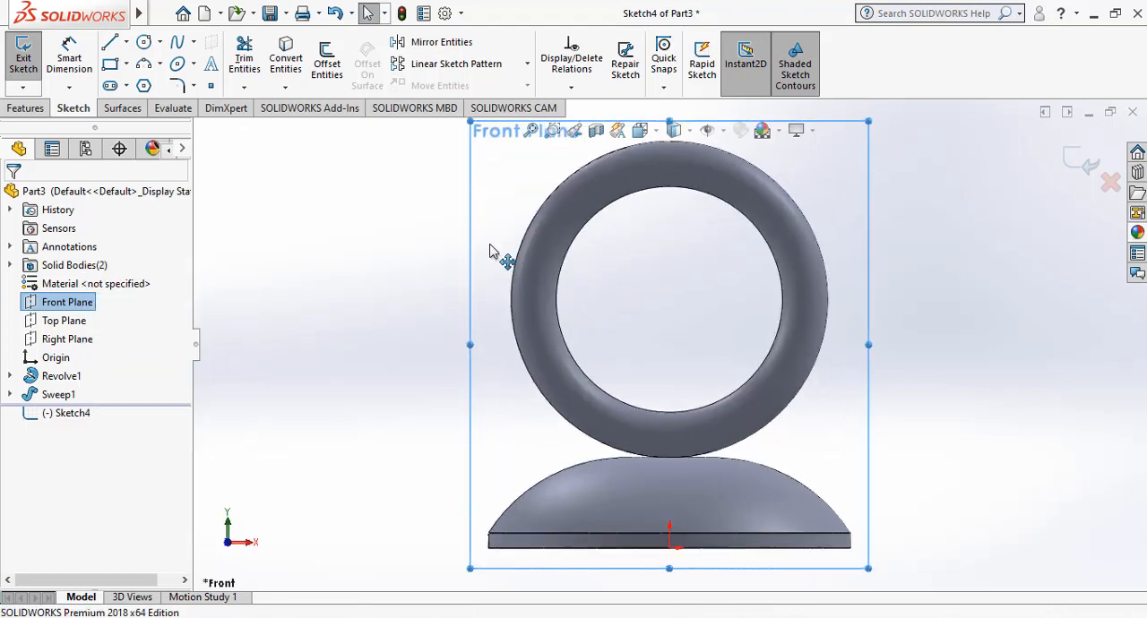
# Draw a vertical line about 6 mm upward and a horizontal line about 6.7 mm in +X, both from the ring's topmost outer point.
pyautogui.scroll(3, 558, 239)
pyautogui.scroll(-4, 686, 224)
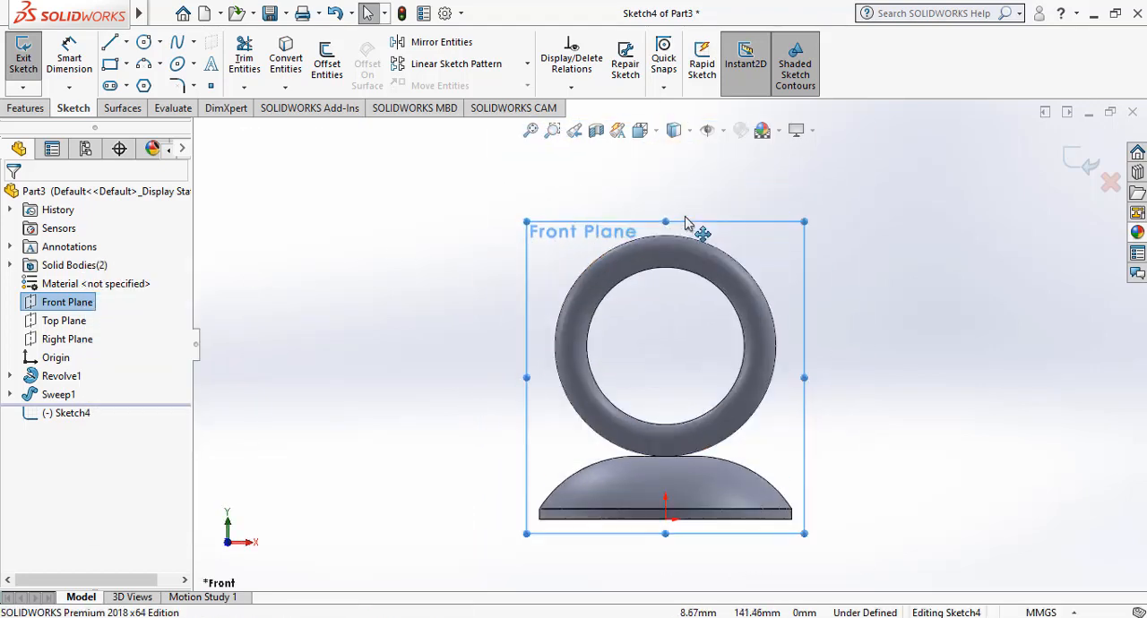
pyautogui.click(110, 43)
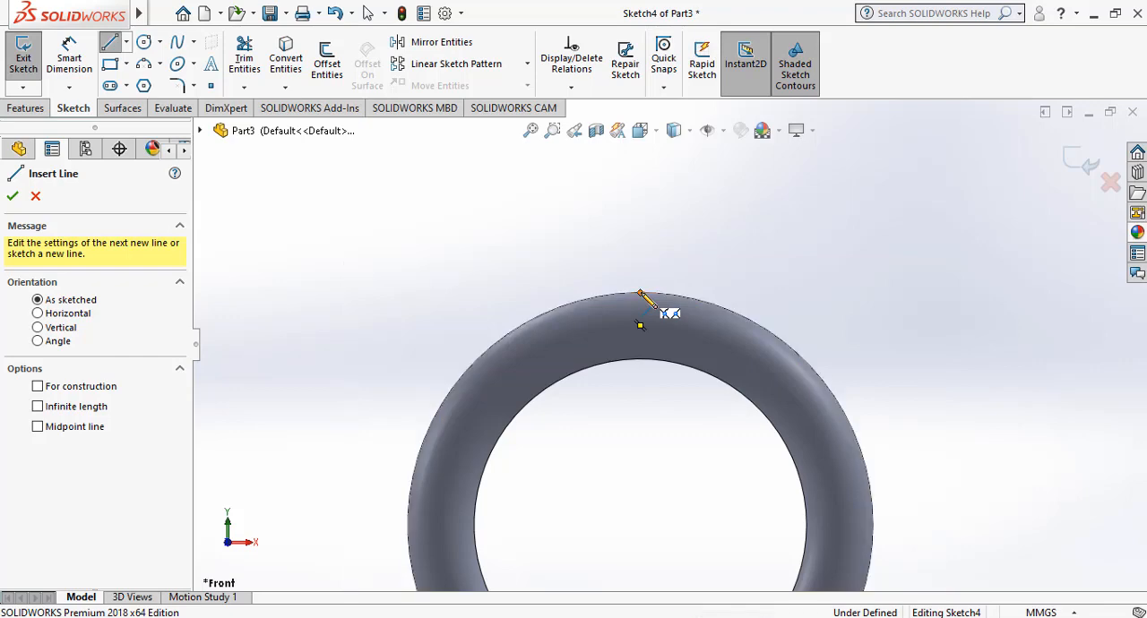
pyautogui.click(639, 293)
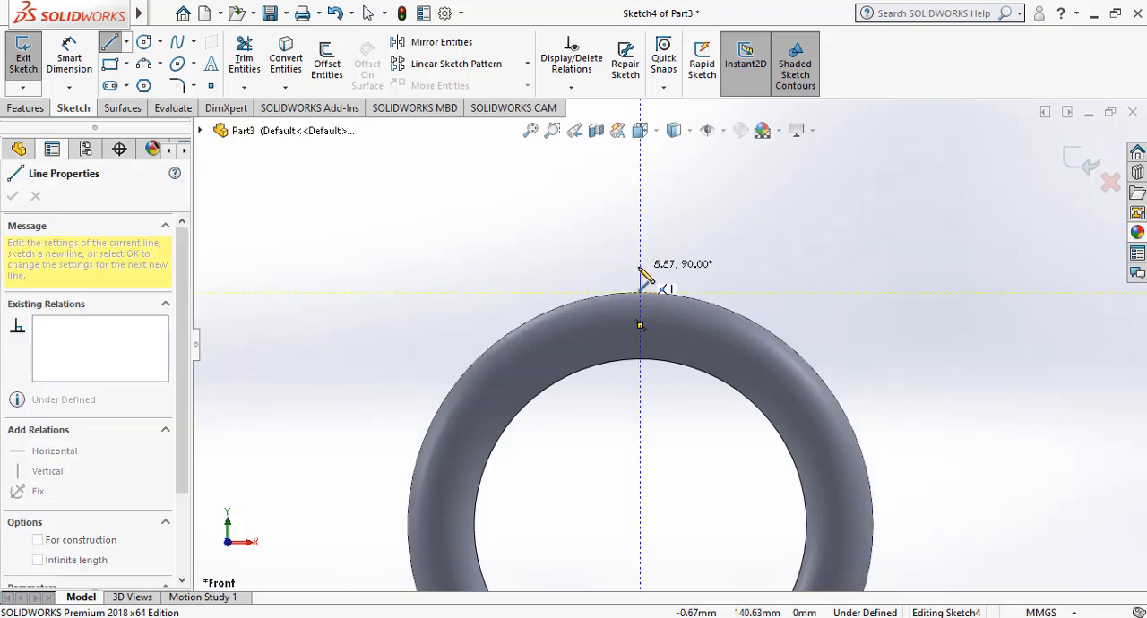
pyautogui.click(641, 266)
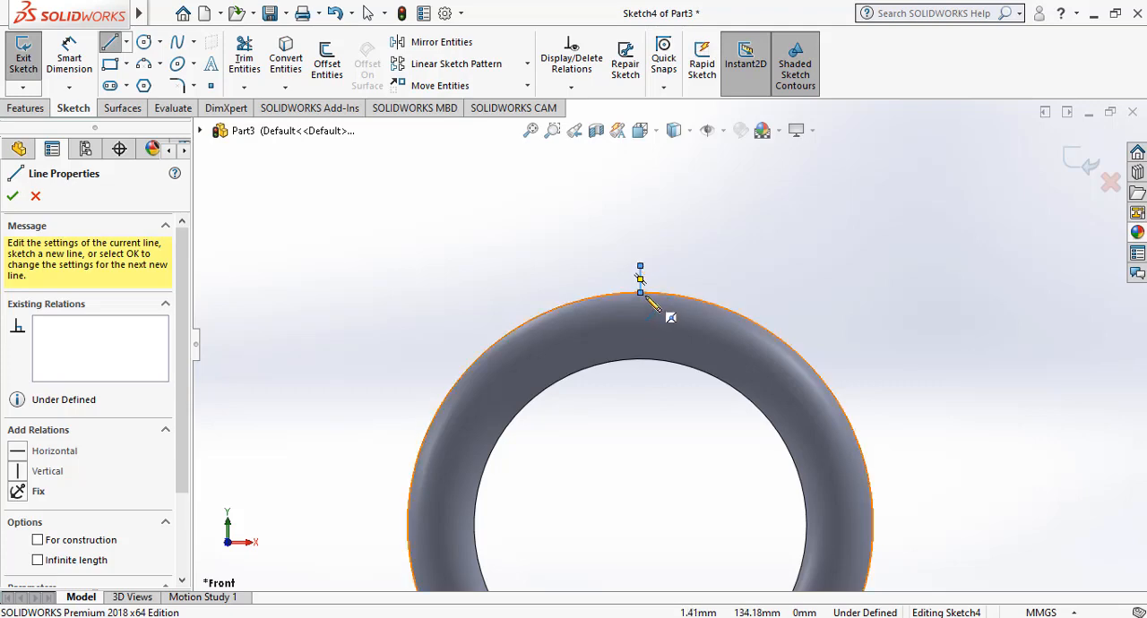
pyautogui.click(641, 293)
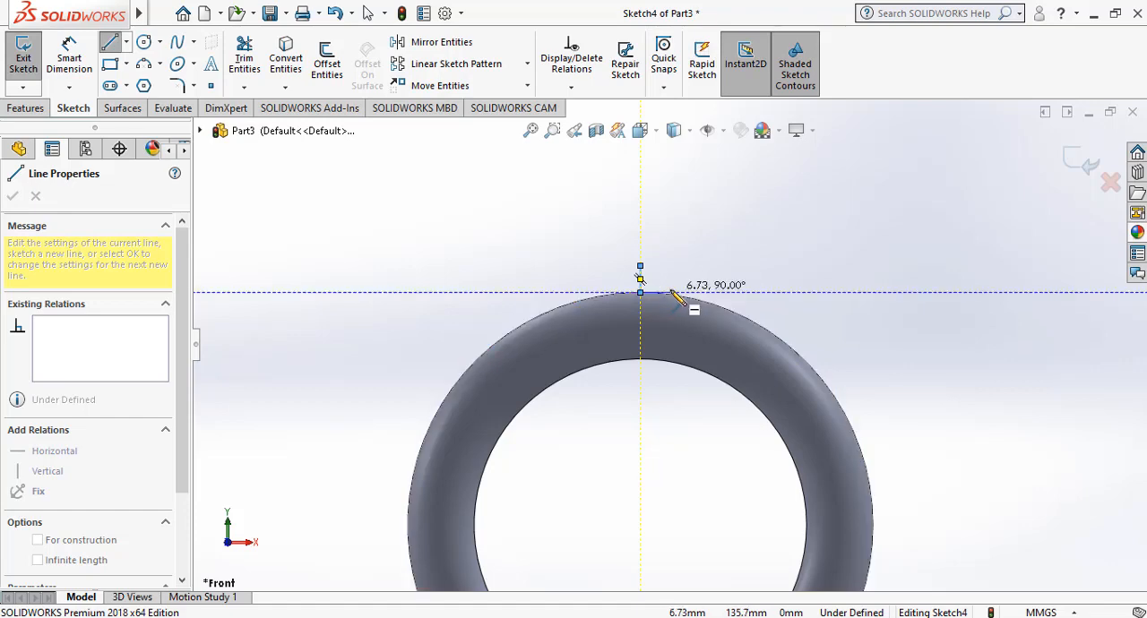
pyautogui.click(672, 293)
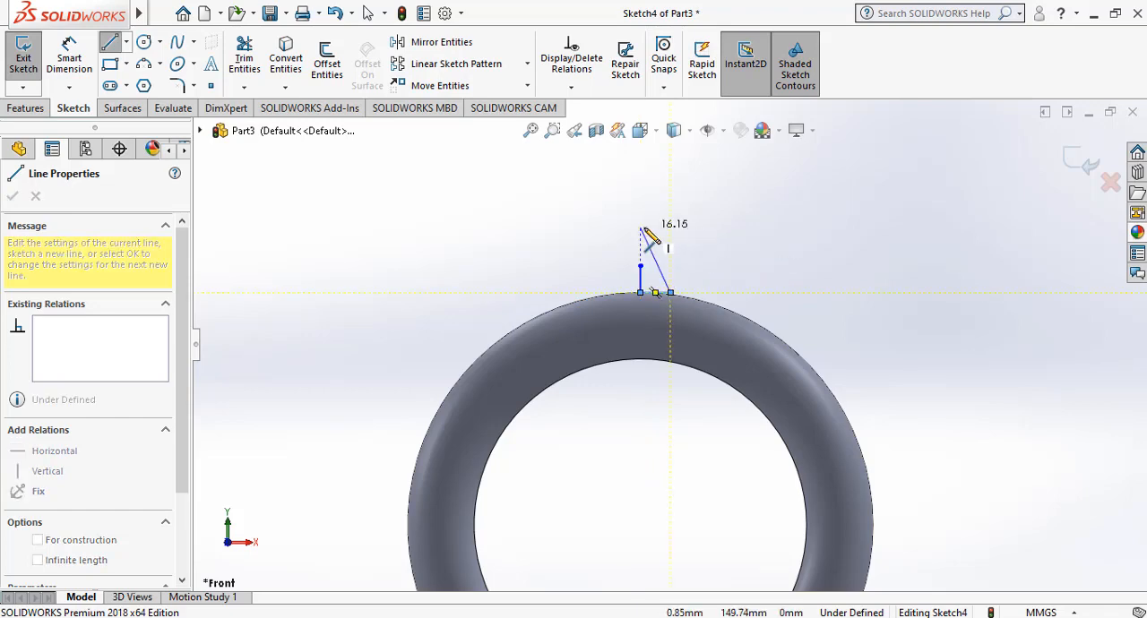
pyautogui.press('Escape')
pyautogui.press('Escape')
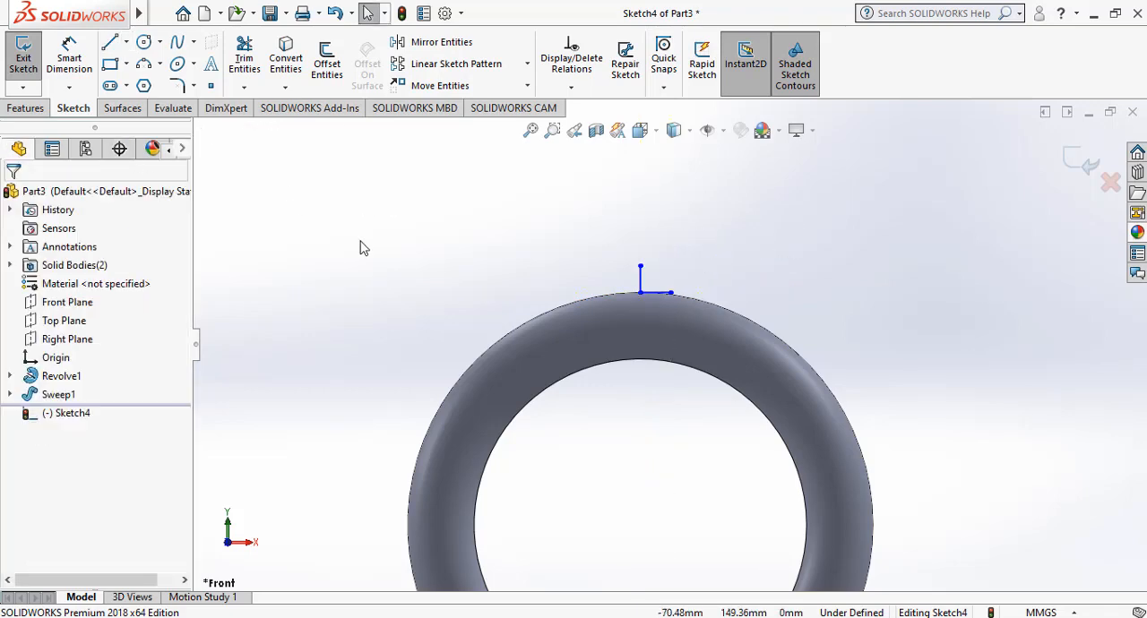
# Dimension the vertical line at the ring's topmost point to 3 mm between its two endpoints.
pyautogui.click(69, 53)
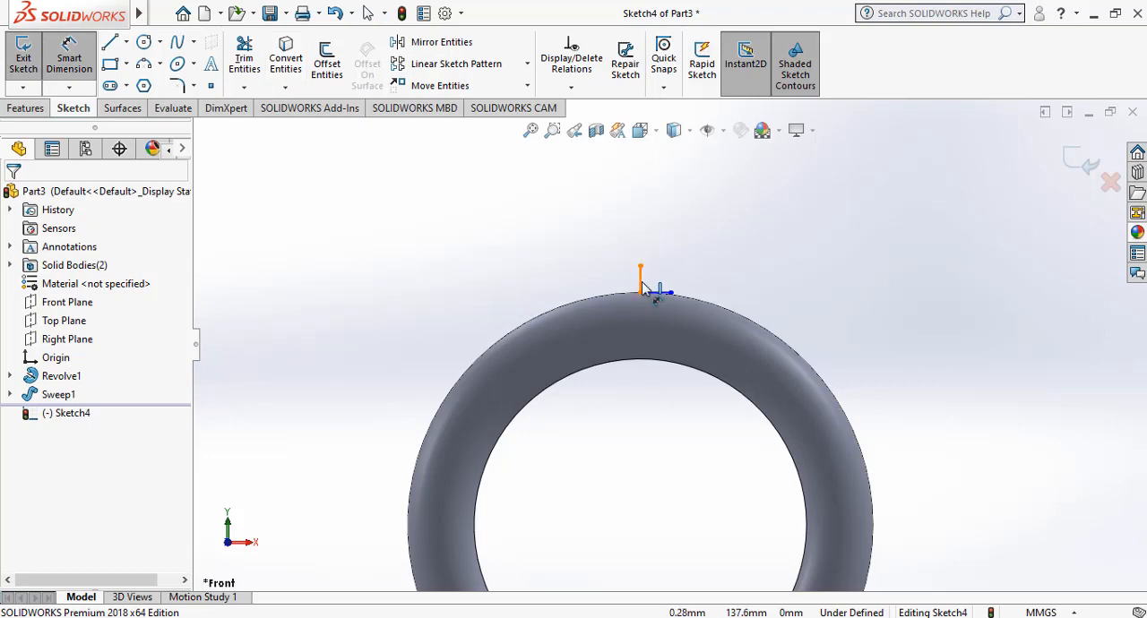
pyautogui.click(641, 283)
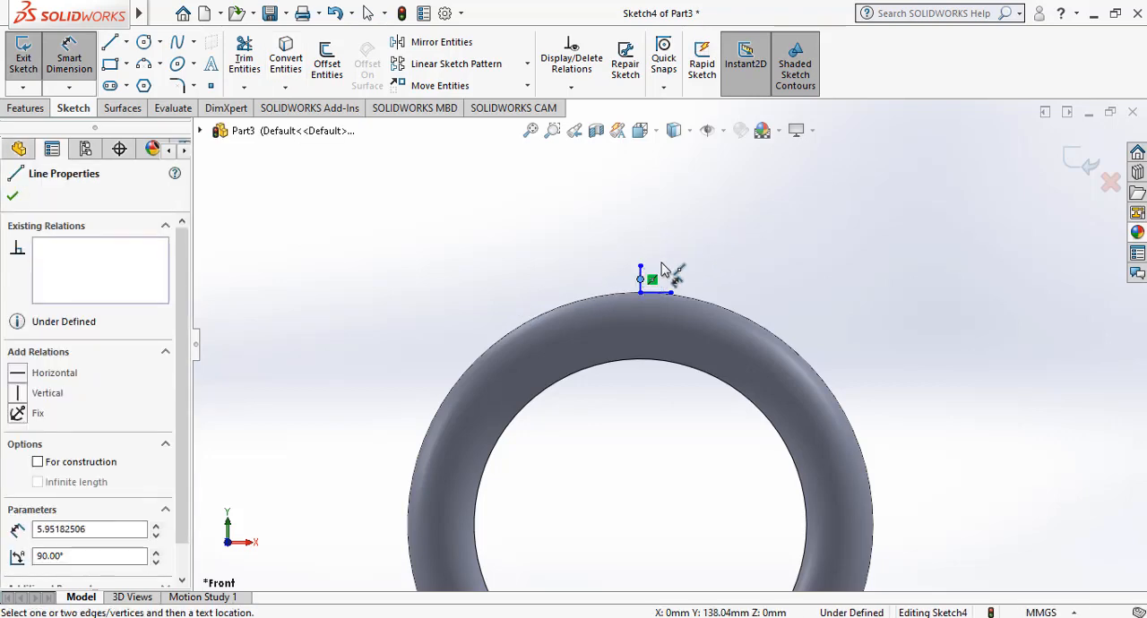
pyautogui.click(753, 239)
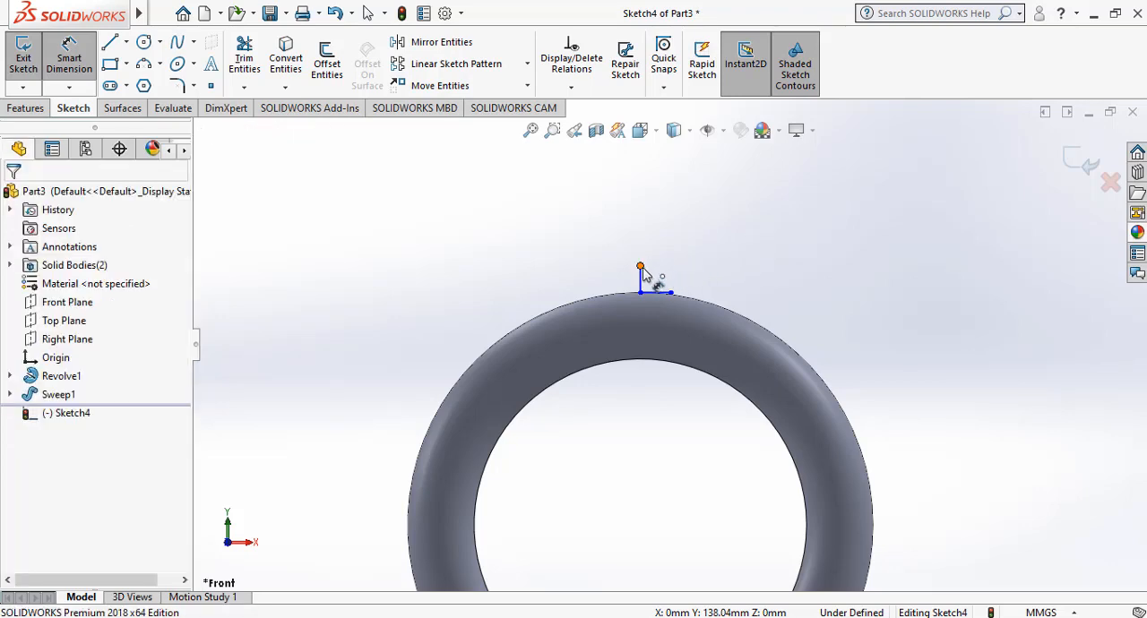
pyautogui.click(642, 268)
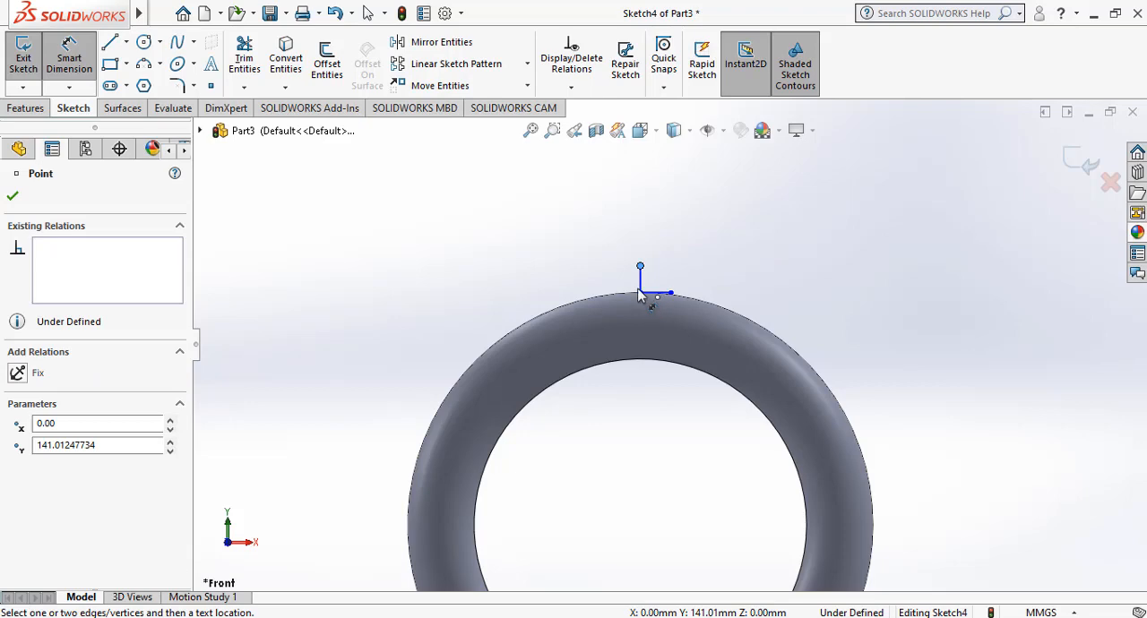
pyautogui.click(640, 295)
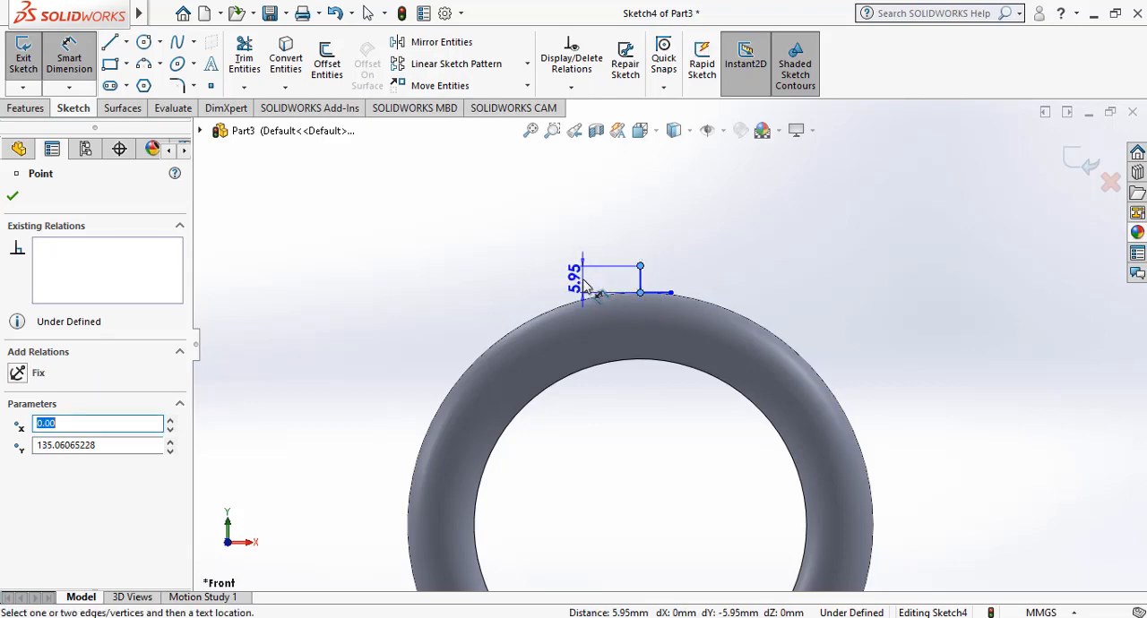
pyautogui.click(583, 285)
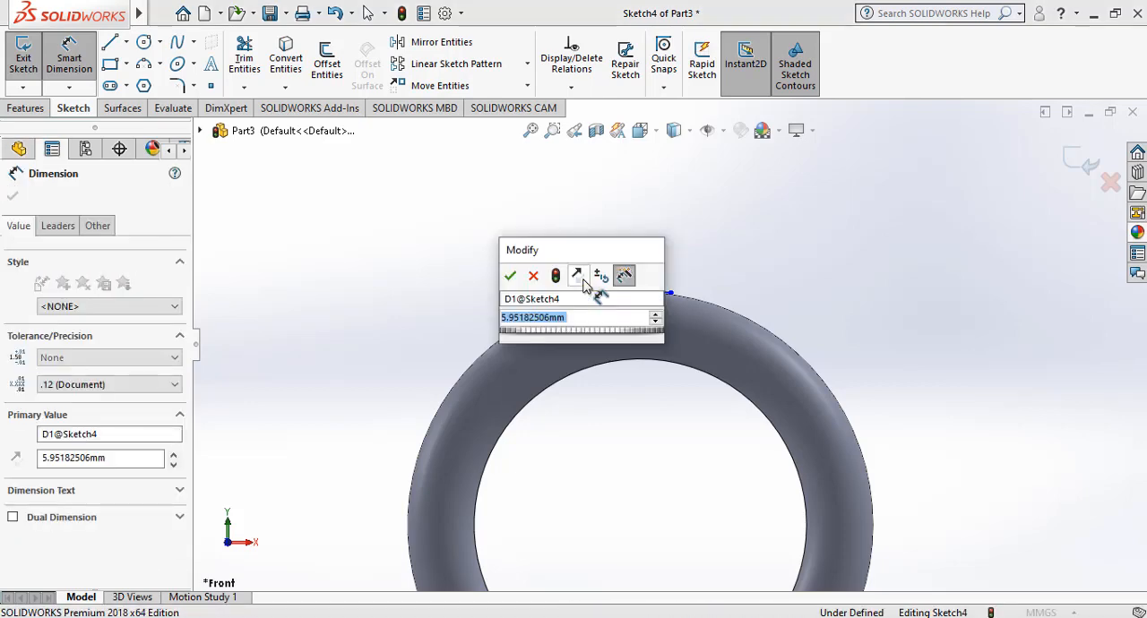
pyautogui.write('3')
pyautogui.press('Return')
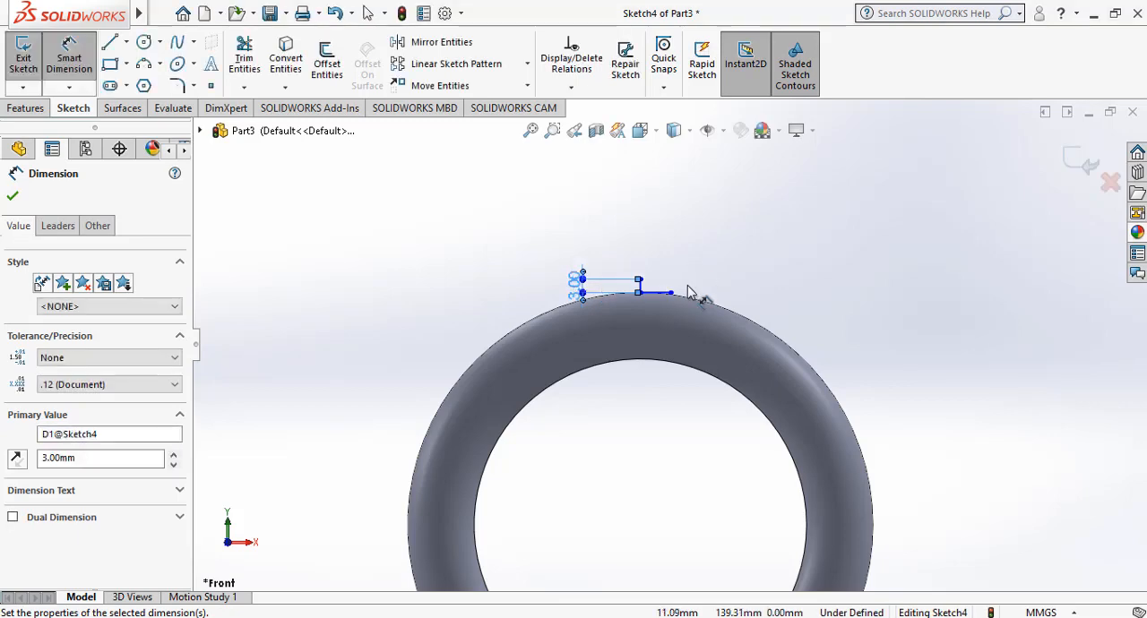
pyautogui.click(145, 68)
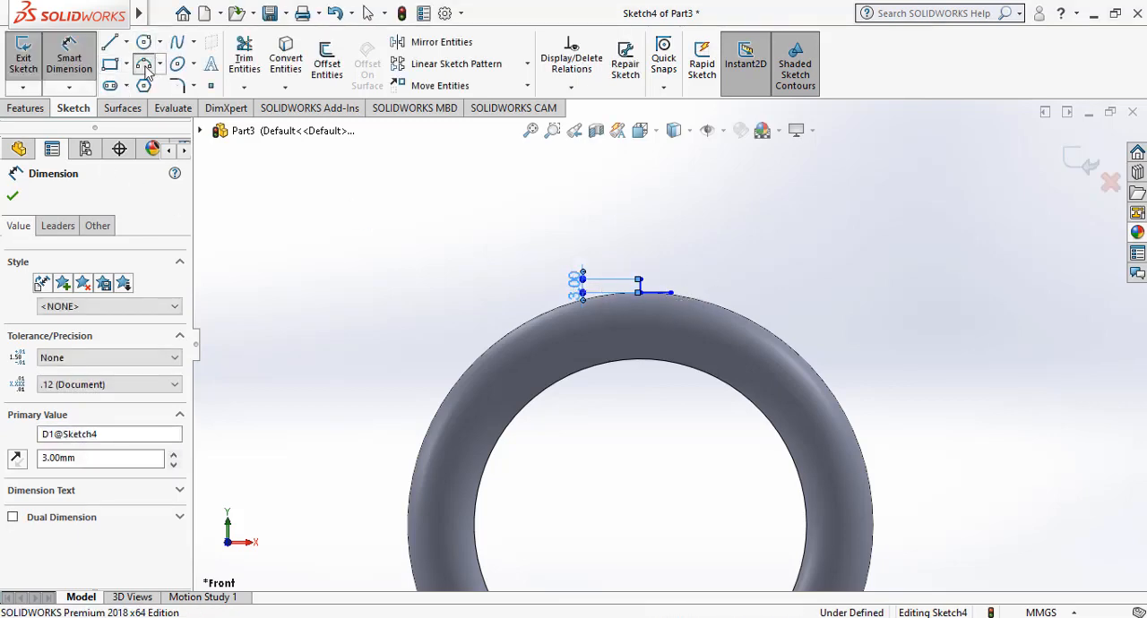
pyautogui.click(640, 282)
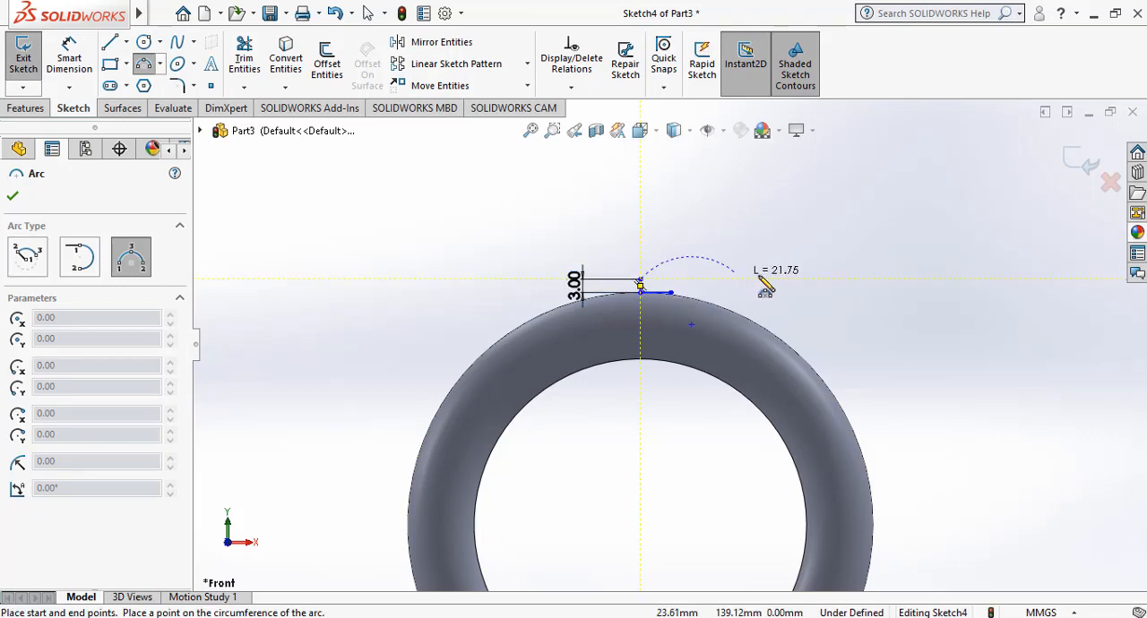
pyautogui.click(829, 280)
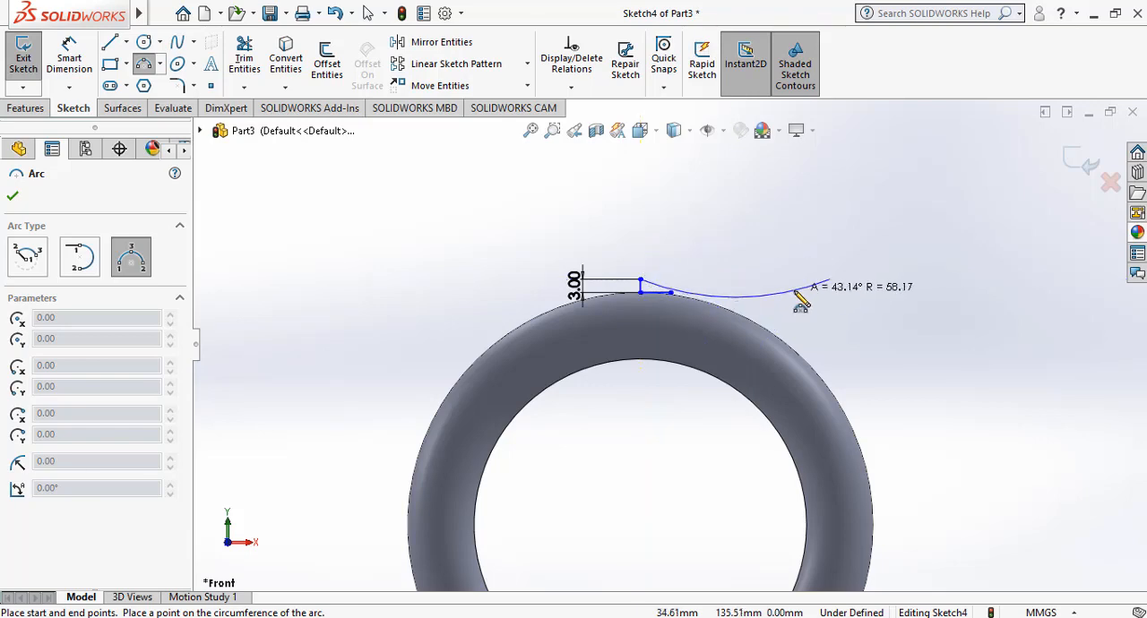
pyautogui.press('Escape')
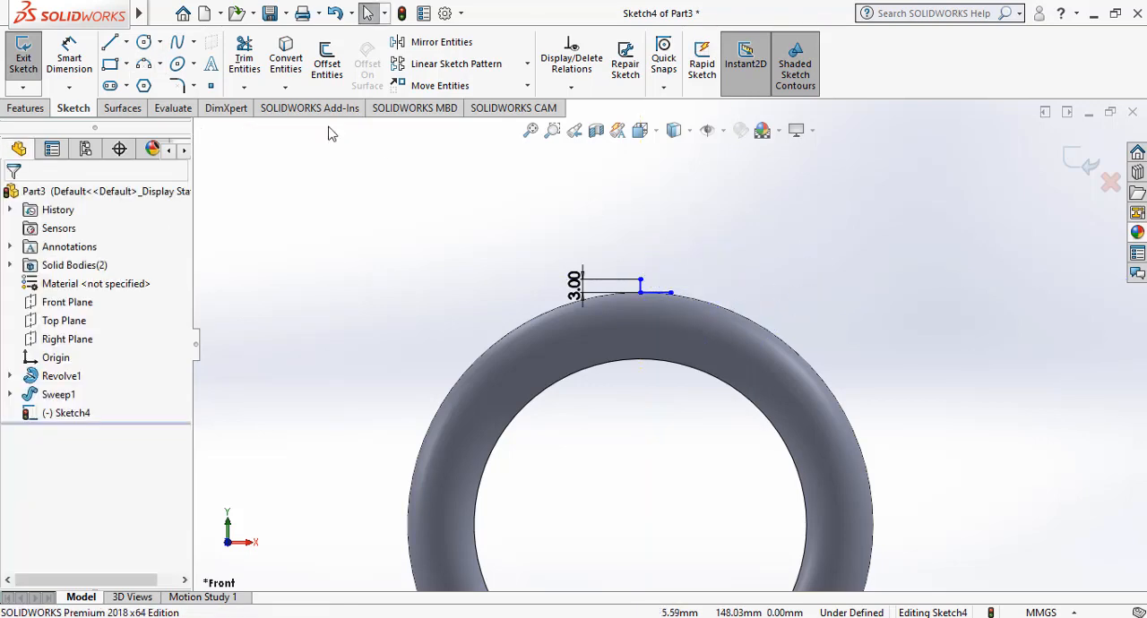
# Draw a downward-bowing three-point arc, radius about 107 mm, from the vertical line's upper end to about X 47.9, Y 142.3 mm.
pyautogui.click(149, 67)
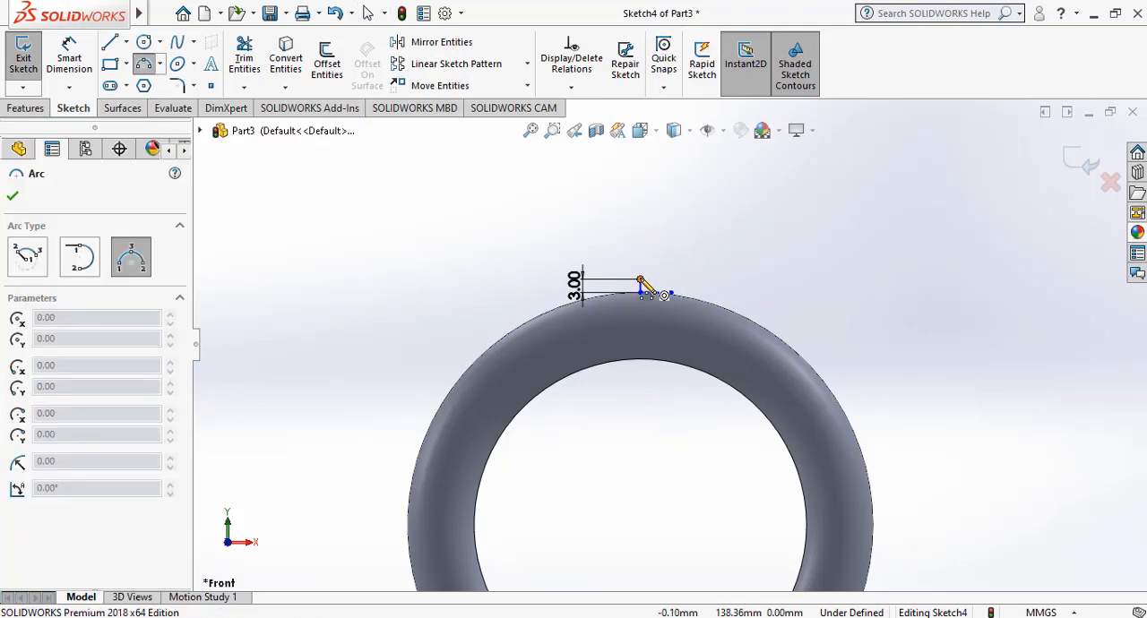
pyautogui.click(639, 284)
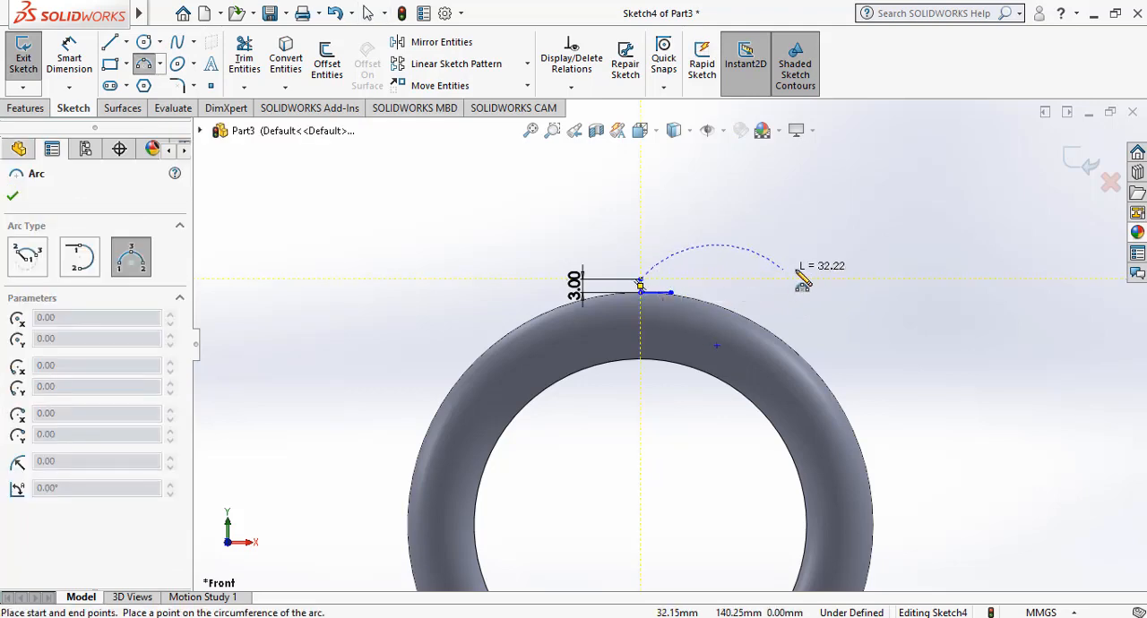
pyautogui.click(853, 262)
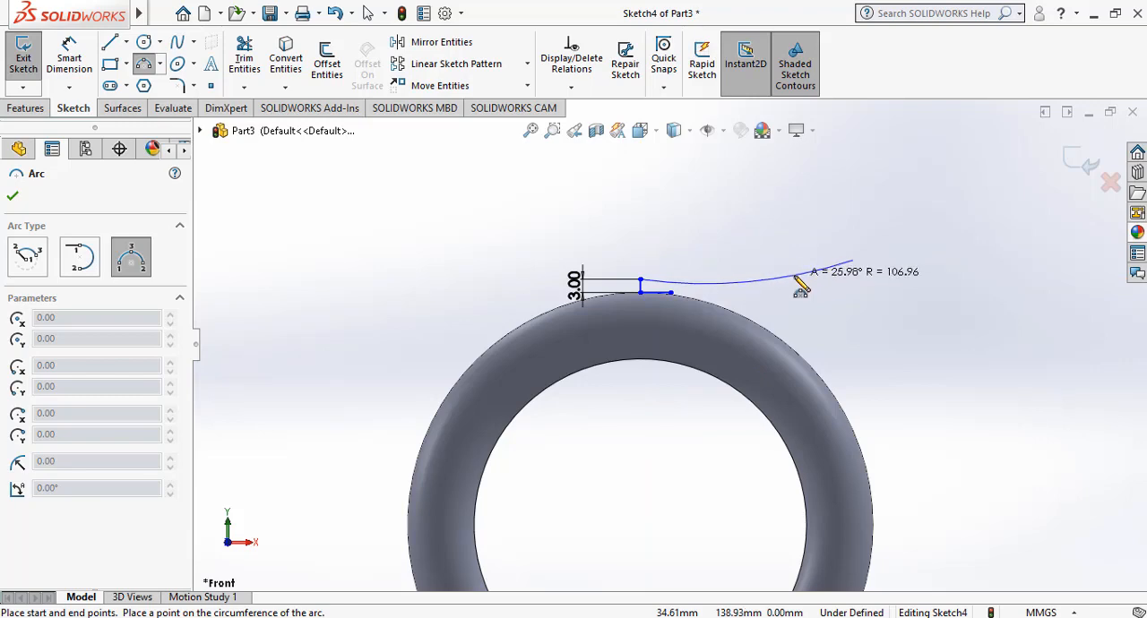
pyautogui.click(800, 287)
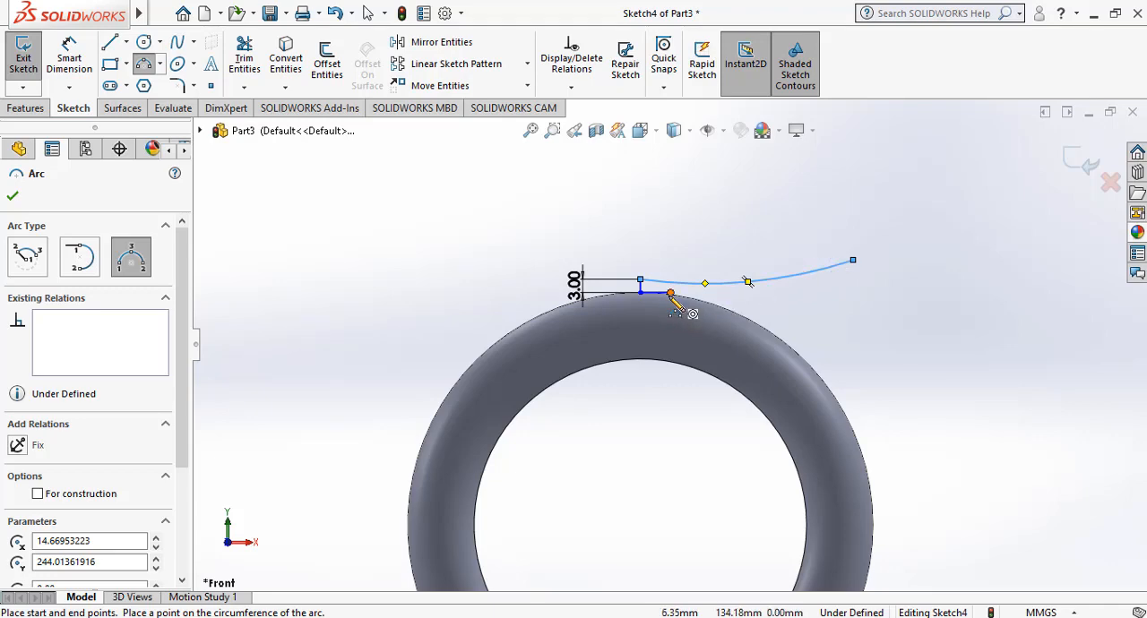
# Draw a second downward-bowing three-point arc from the horizontal line's outer end to the first arc's outer endpoint, closing the profile.
pyautogui.click(671, 293)
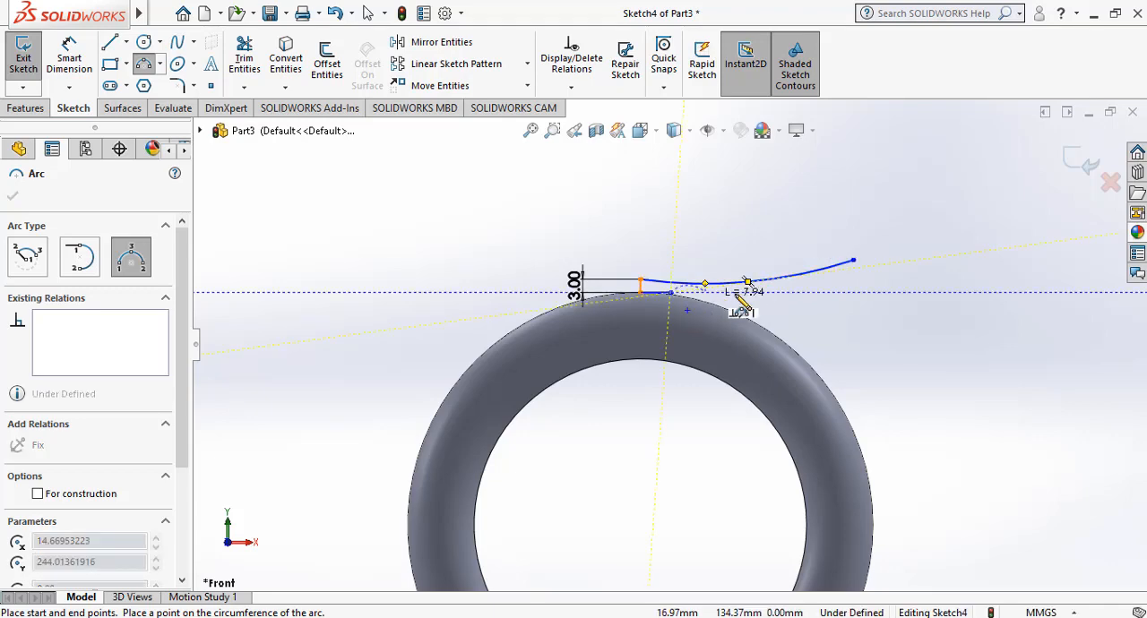
pyautogui.click(852, 261)
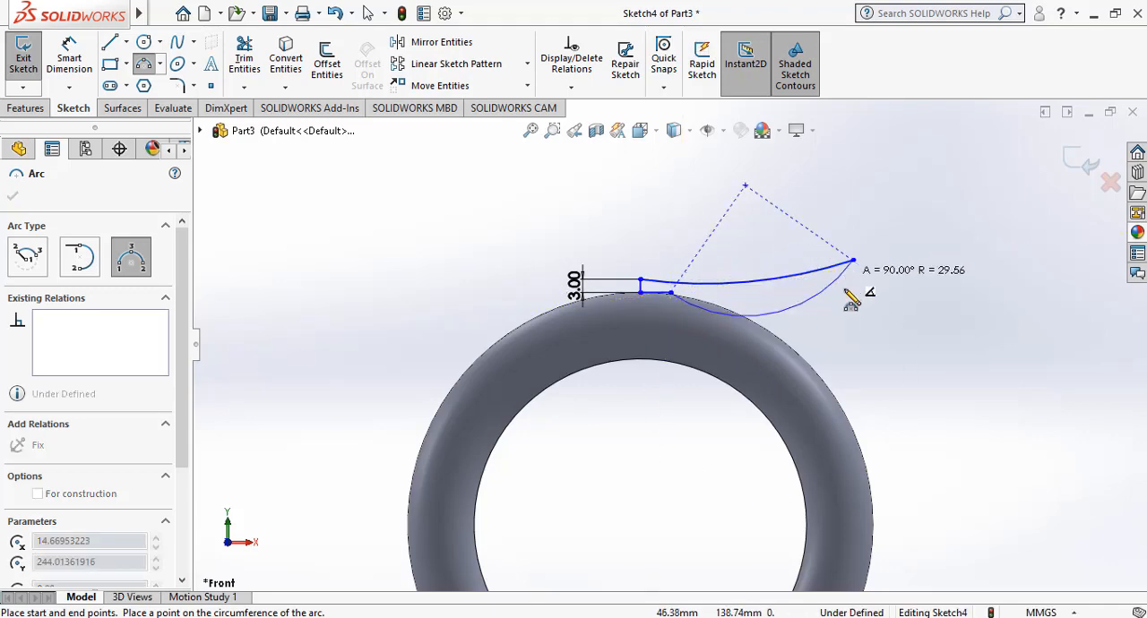
pyautogui.click(797, 295)
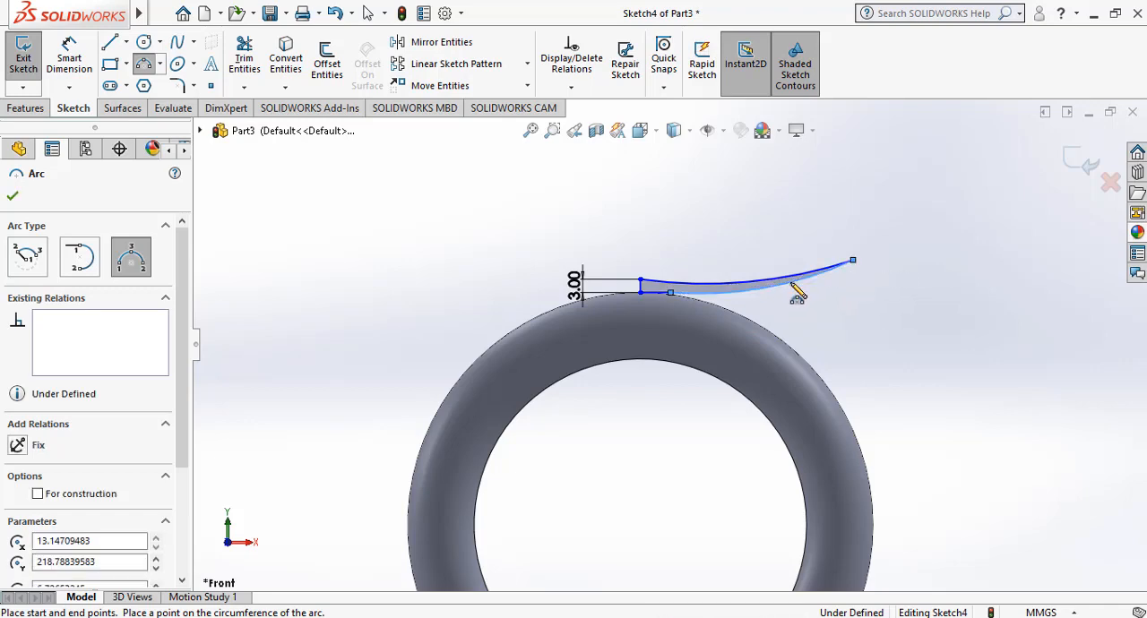
pyautogui.press('Escape')
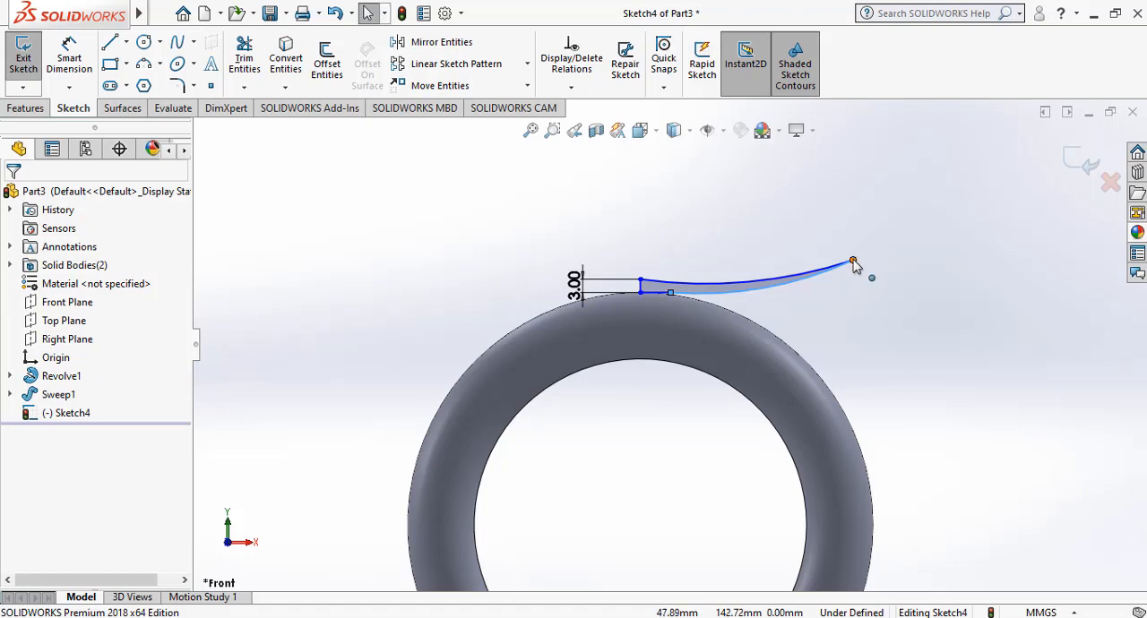
# Move the shared outer endpoint of the two arcs to about X 46.9, Y 144.2 mm.
pyautogui.click(852, 259)
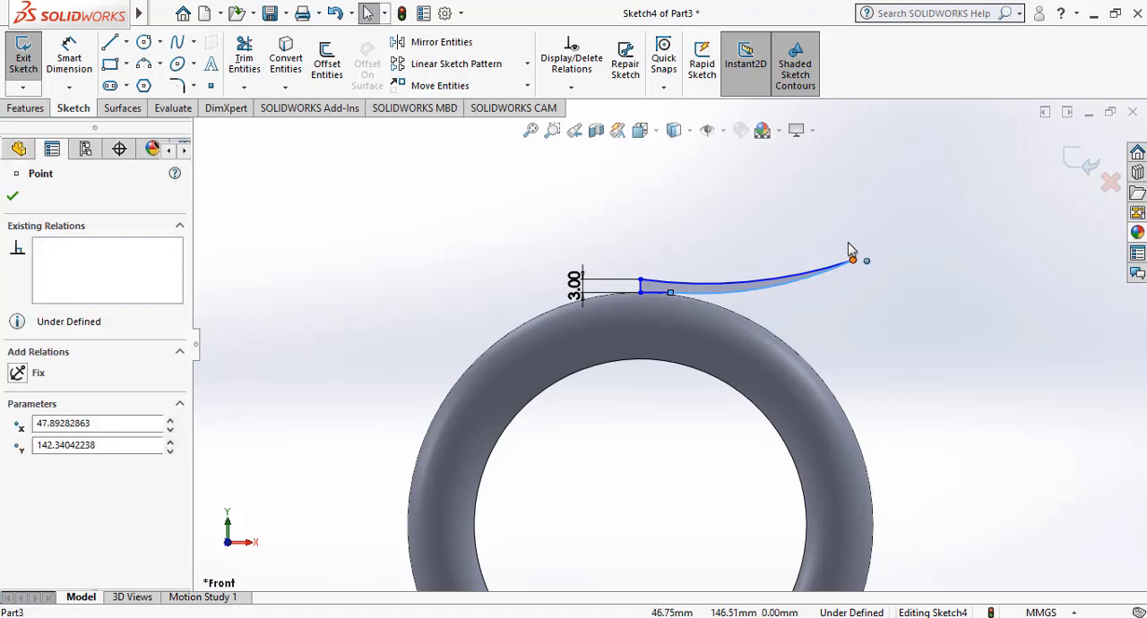
pyautogui.moveTo(850, 248)
pyautogui.mouseDown()
pyautogui.moveTo(854, 240)
pyautogui.moveTo(849, 254)
pyautogui.mouseUp()
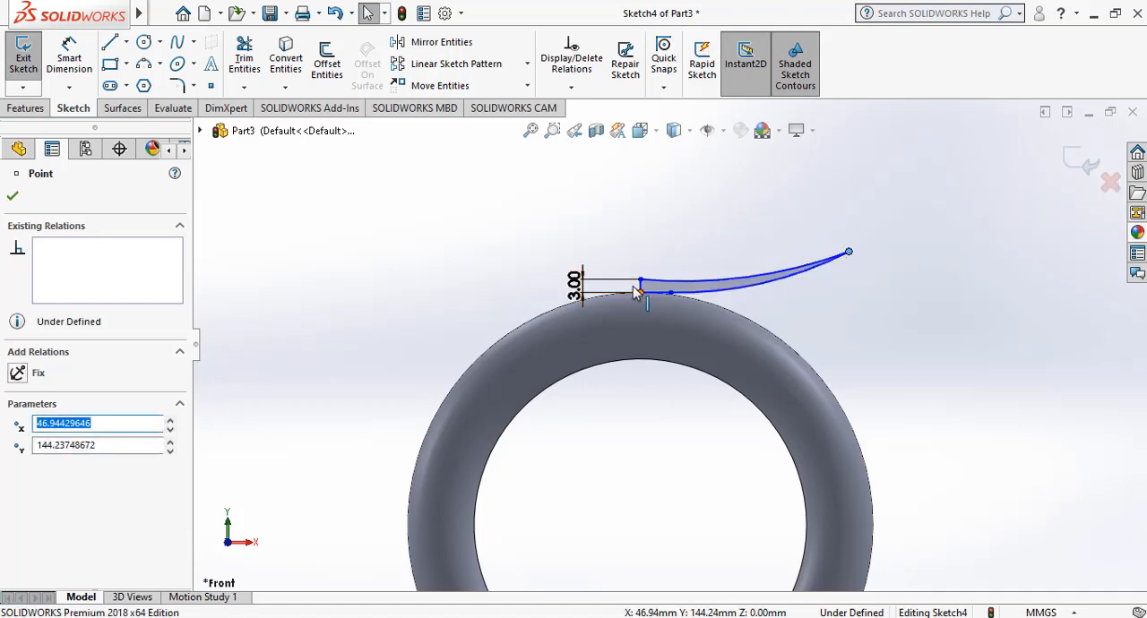
pyautogui.click(389, 200)
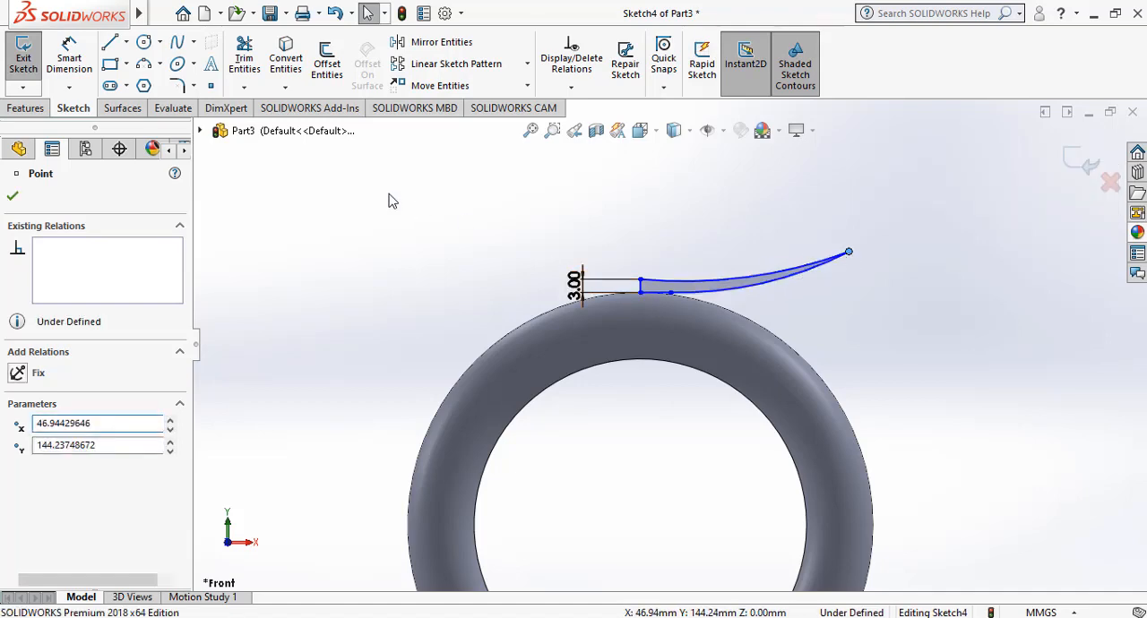
# Create a Revolved Boss/Base of the closed profile, 360 degrees about the 3 mm vertical line.
pyautogui.click(29, 108)
pyautogui.click(81, 61)
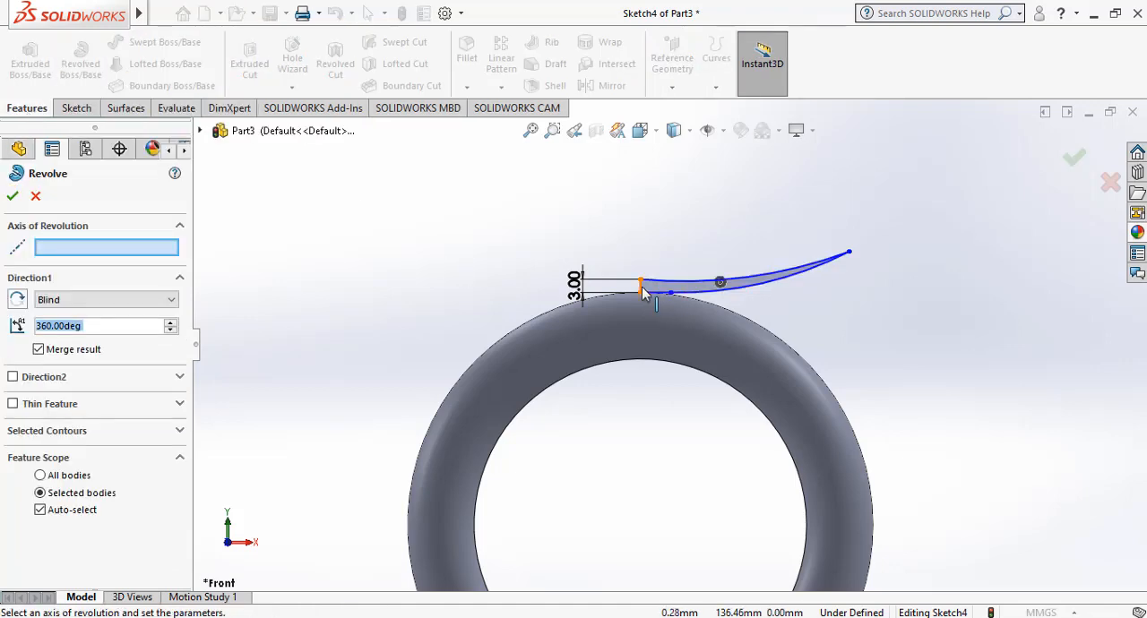
pyautogui.click(641, 286)
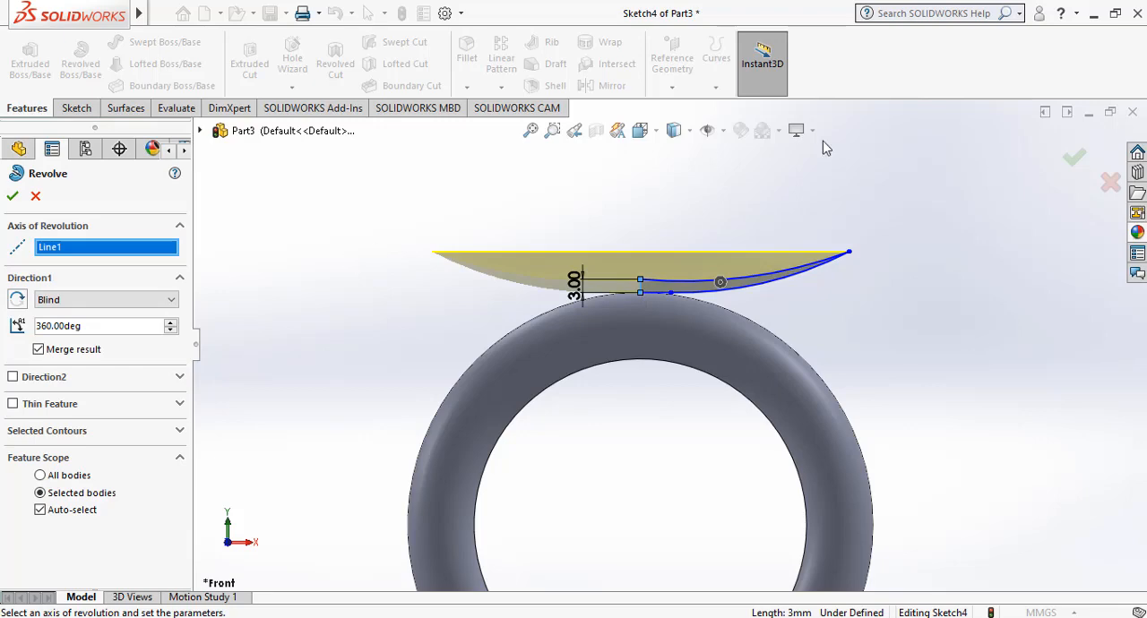
pyautogui.click(1076, 158)
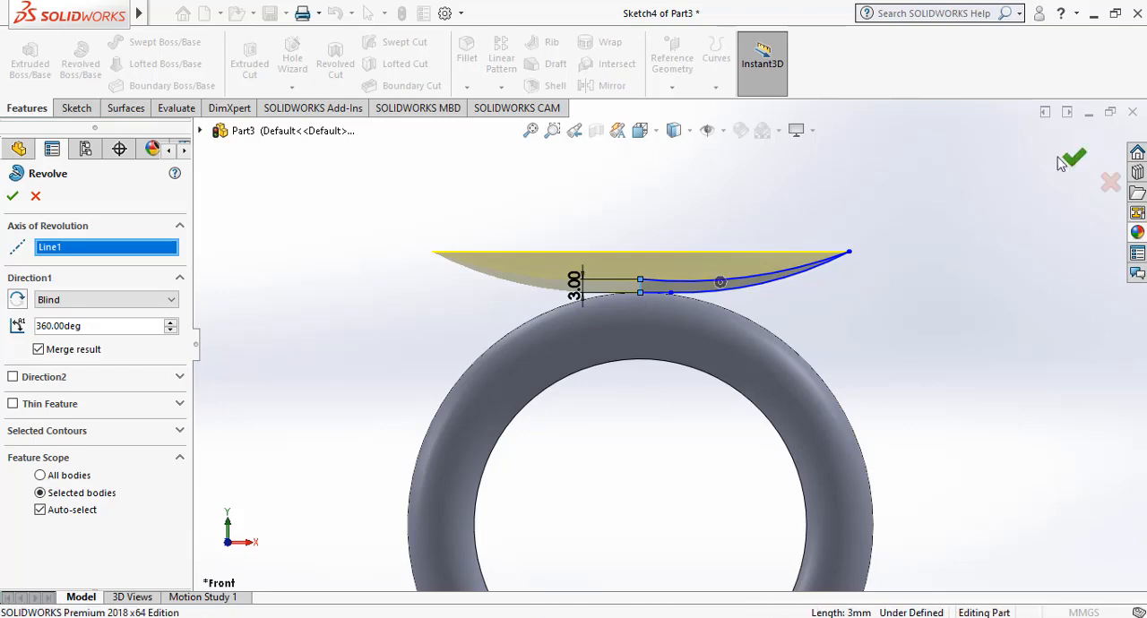
# Examine the revolved dish from above and the side, along with the whole candle stand.
pyautogui.rightClick(276, 271)
pyautogui.click(324, 335)
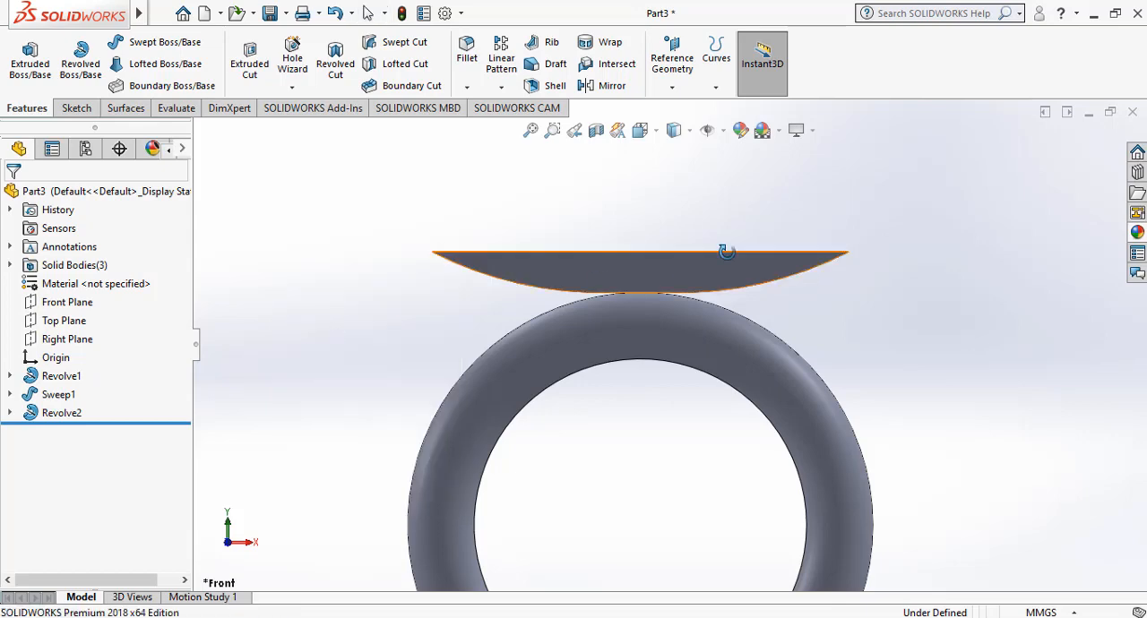
pyautogui.moveTo(845, 215); pyautogui.dragTo(831, 257)
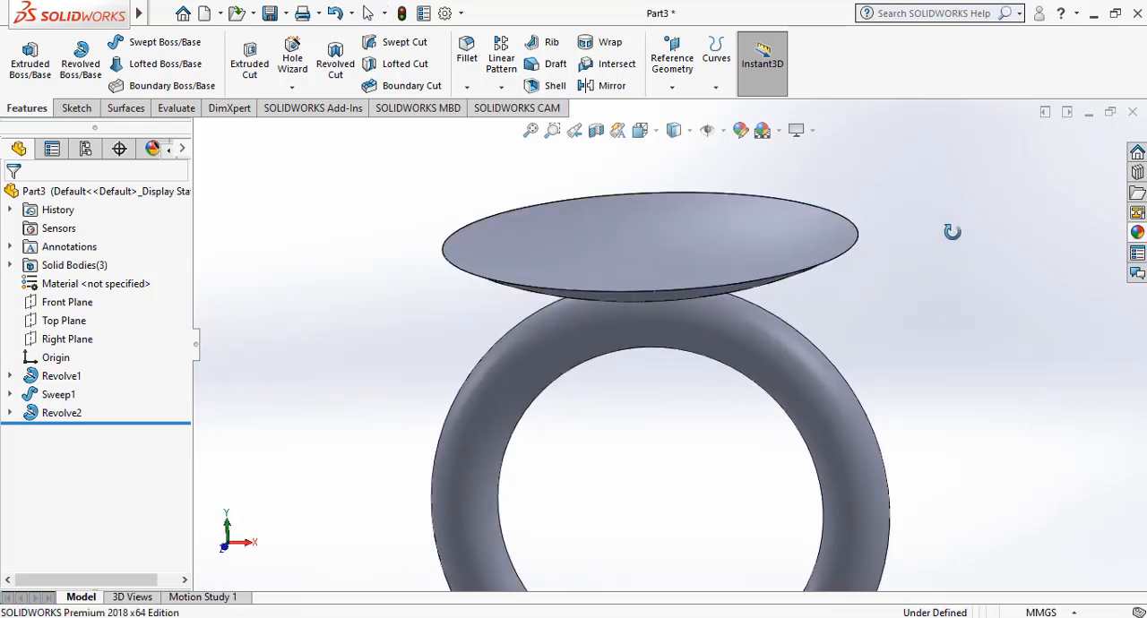
pyautogui.moveTo(951, 232)
pyautogui.mouseDown()
pyautogui.moveTo(952, 265)
pyautogui.moveTo(947, 218)
pyautogui.moveTo(953, 243)
pyautogui.mouseUp()
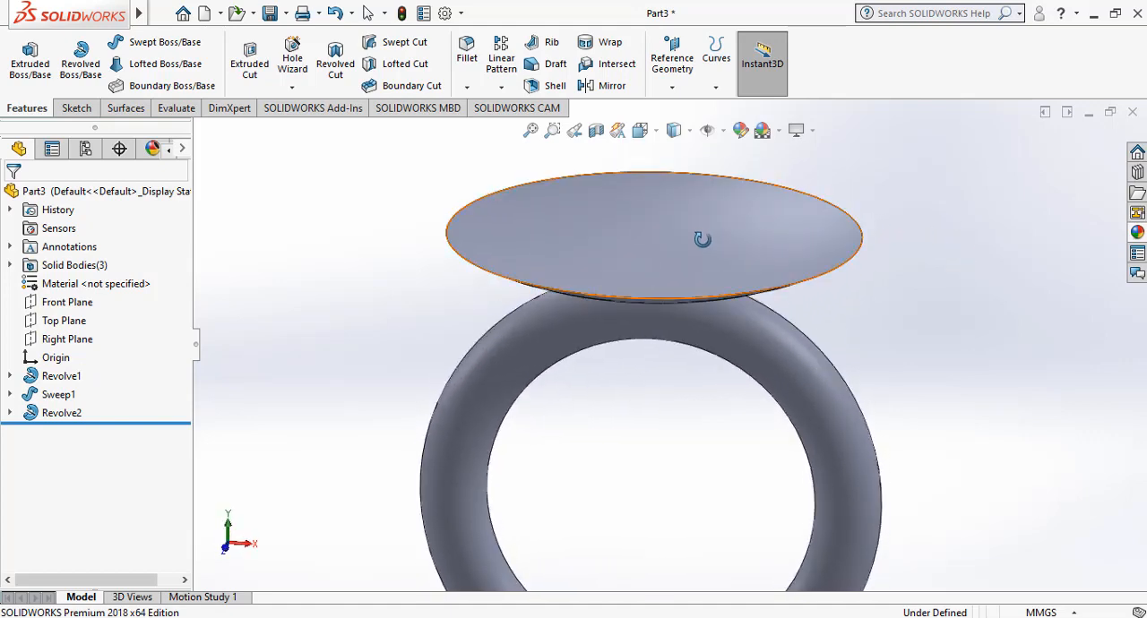
pyautogui.moveTo(942, 307); pyautogui.dragTo(1011, 300)
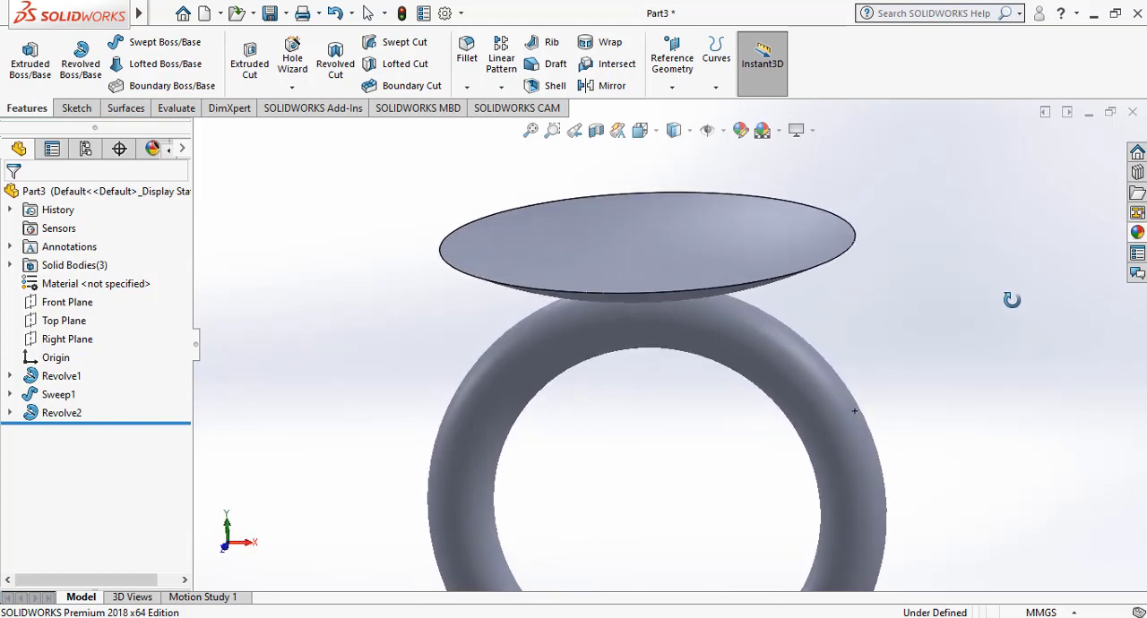
pyautogui.moveTo(927, 343); pyautogui.dragTo(1039, 311)
pyautogui.scroll(3, 884, 231)
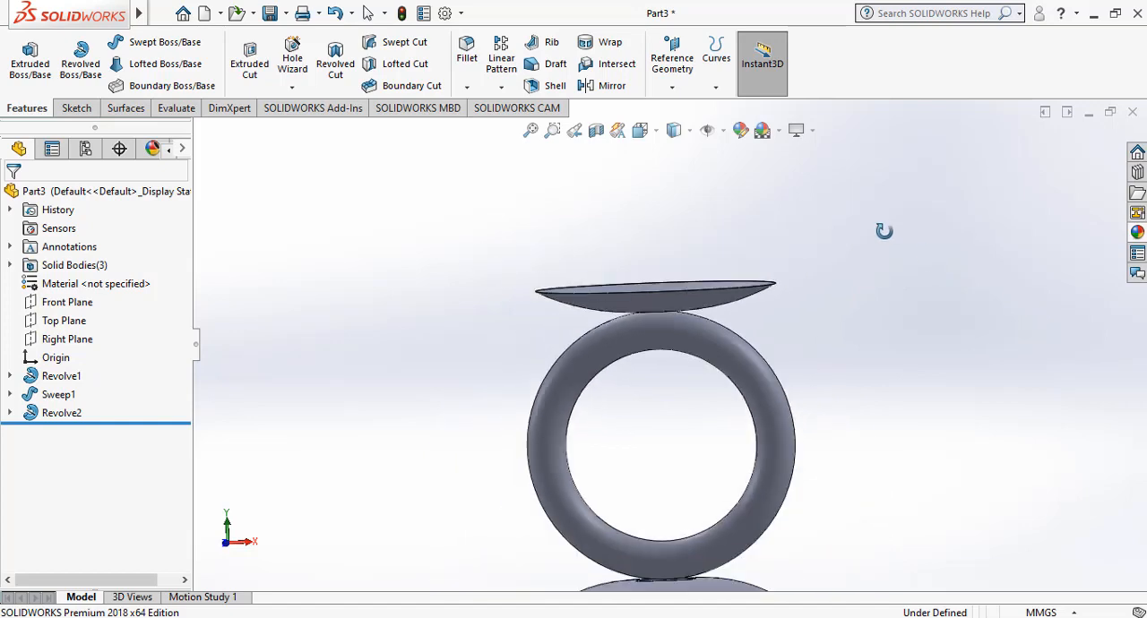
pyautogui.scroll(2, 884, 231)
pyautogui.scroll(1, 884, 232)
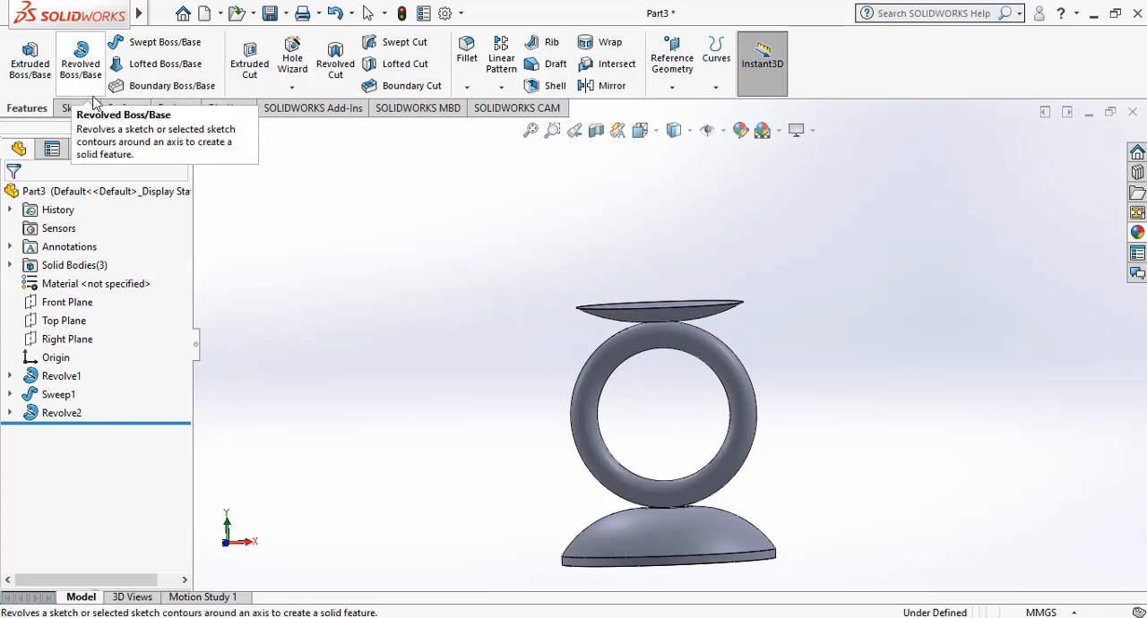
# Create a reference plane parallel to the Top Plane, offset 138 mm upward to the dish.
pyautogui.click(673, 84)
pyautogui.click(687, 109)
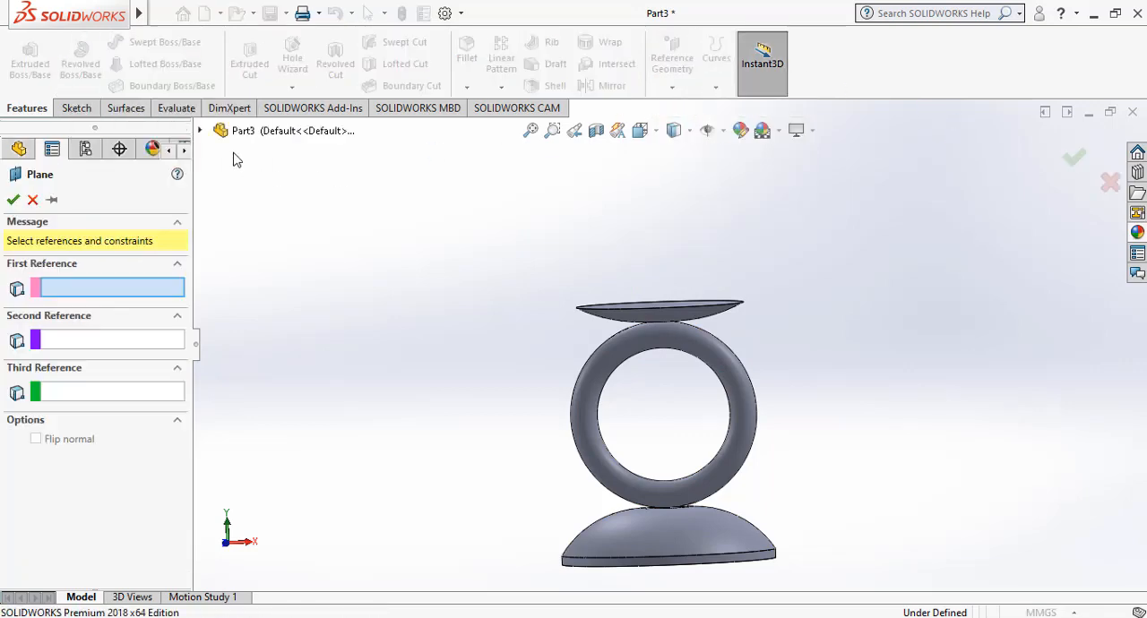
pyautogui.click(201, 132)
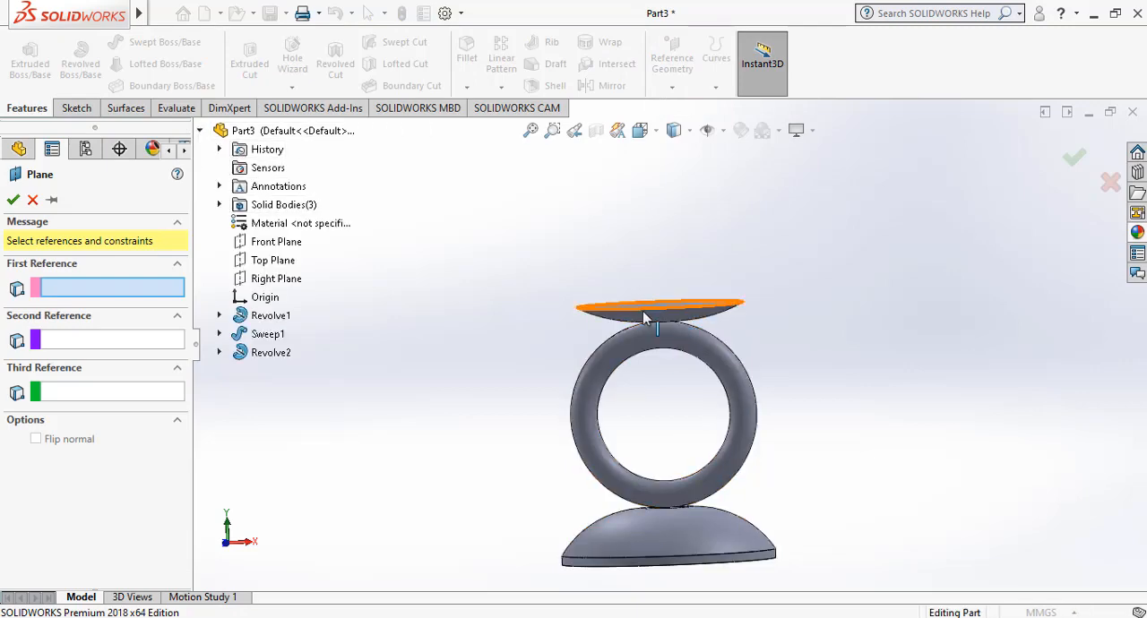
pyautogui.click(273, 259)
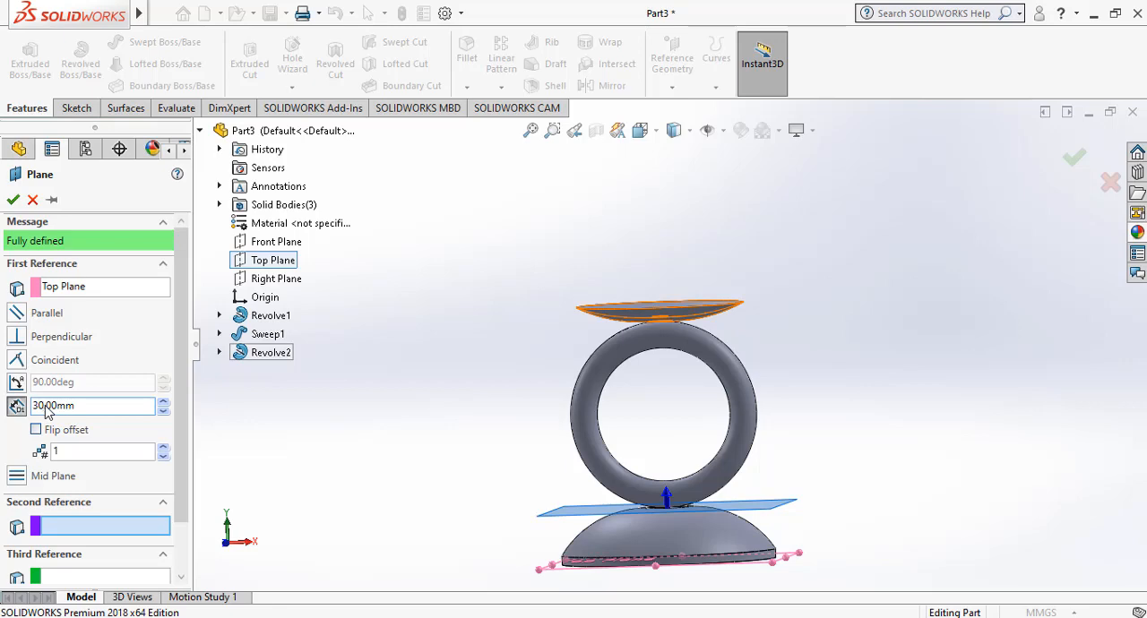
pyautogui.press('BackSpace')
pyautogui.press('BackSpace')
pyautogui.press('BackSpace')
pyautogui.press('Return')
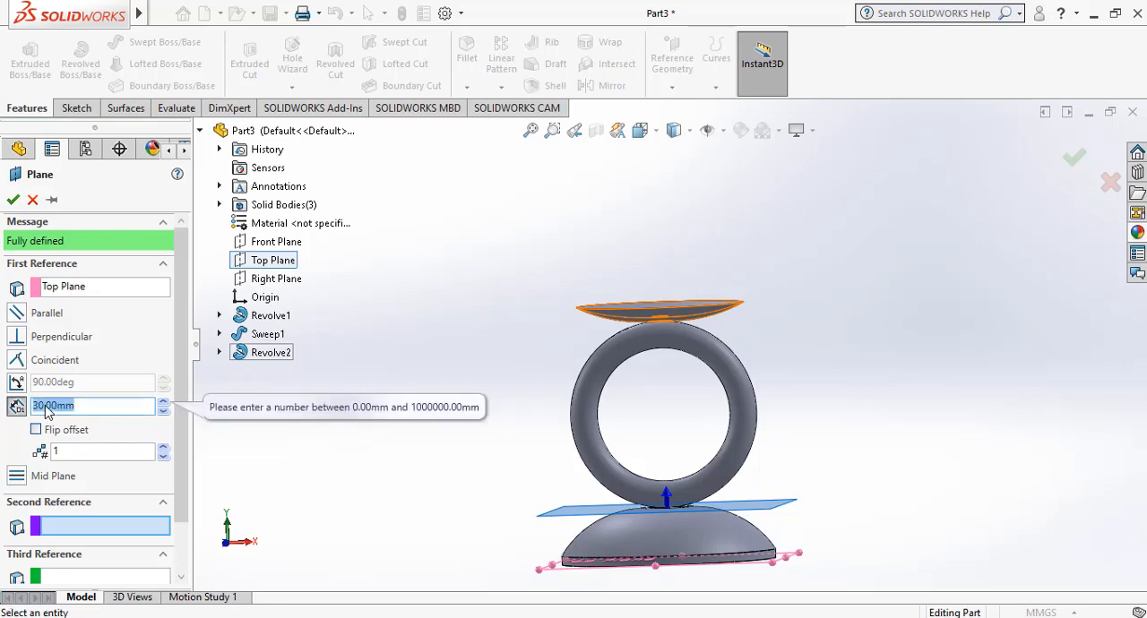
pyautogui.press('Left')
pyautogui.write('1')
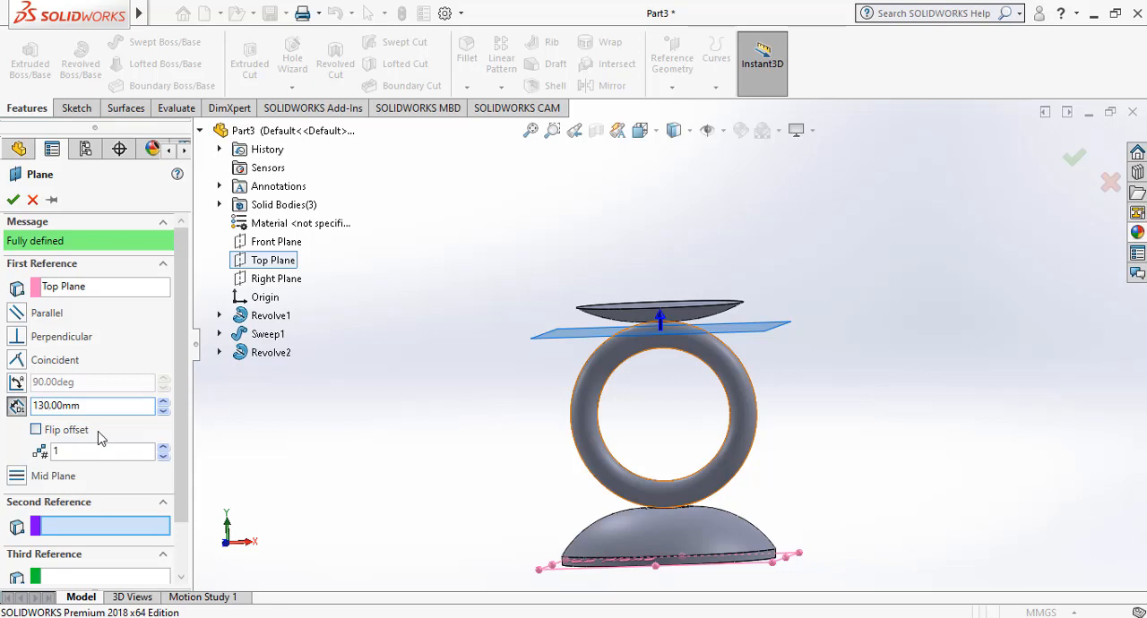
pyautogui.press('BackSpace')
pyautogui.write('1')
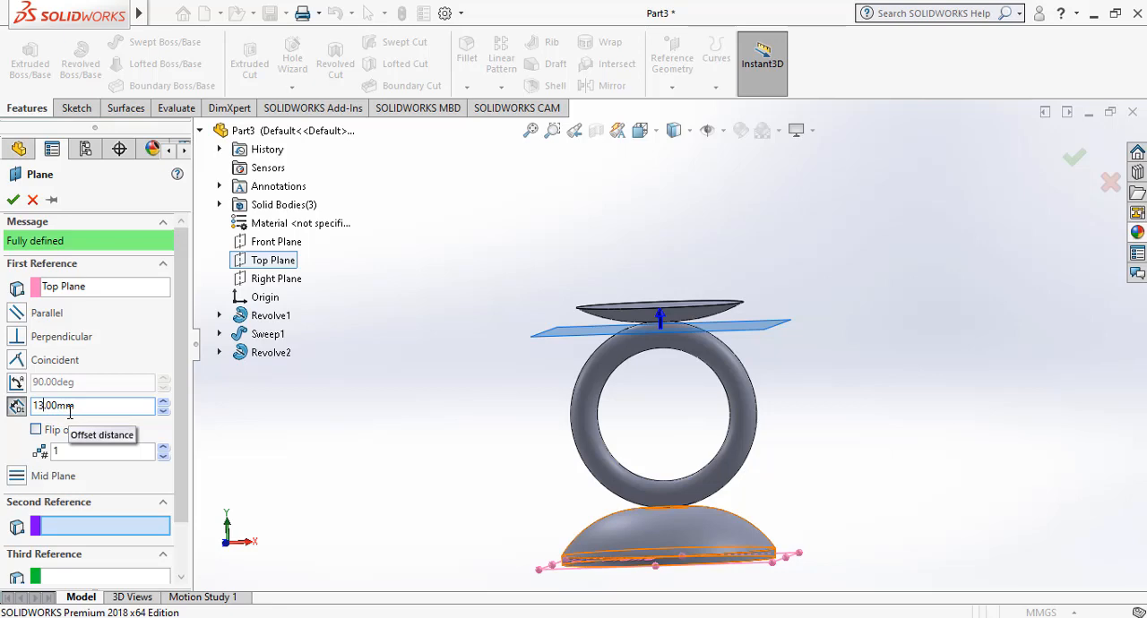
pyautogui.write('8')
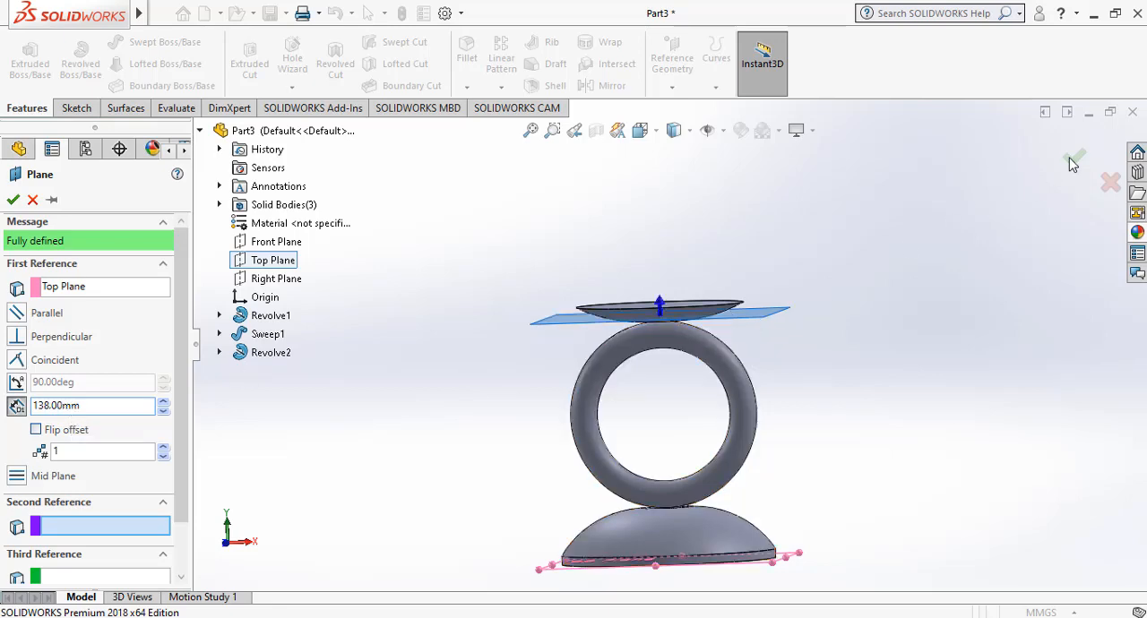
pyautogui.press('Return')
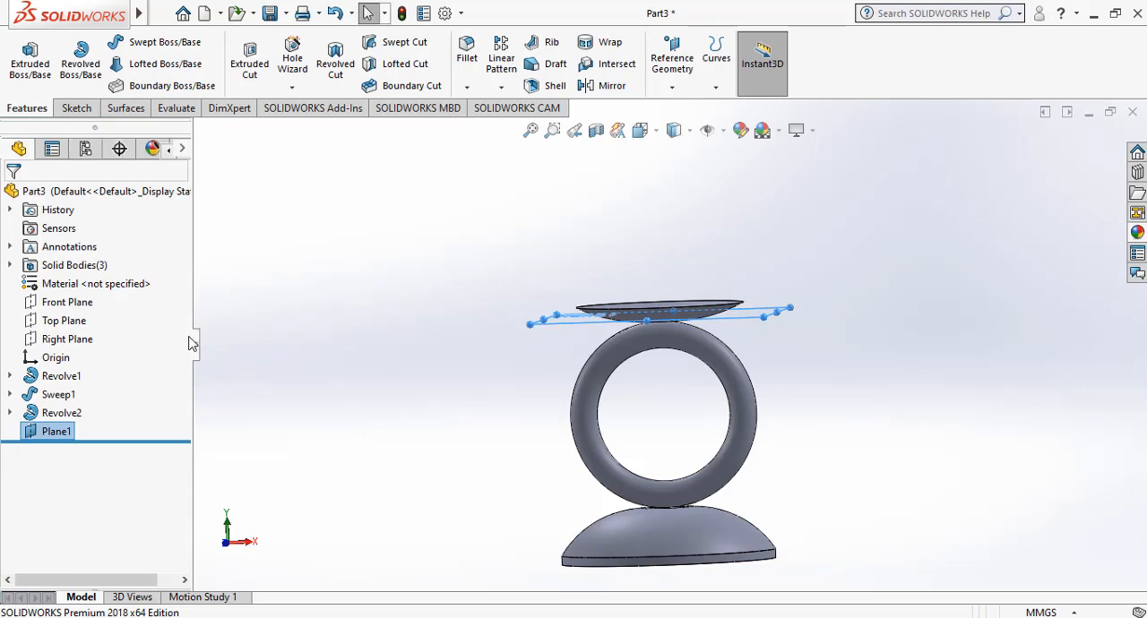
# Start a sketch on the 138 mm offset plane and draw an origin-centred circle with a radius of about 23 mm.
pyautogui.rightClick(53, 443)
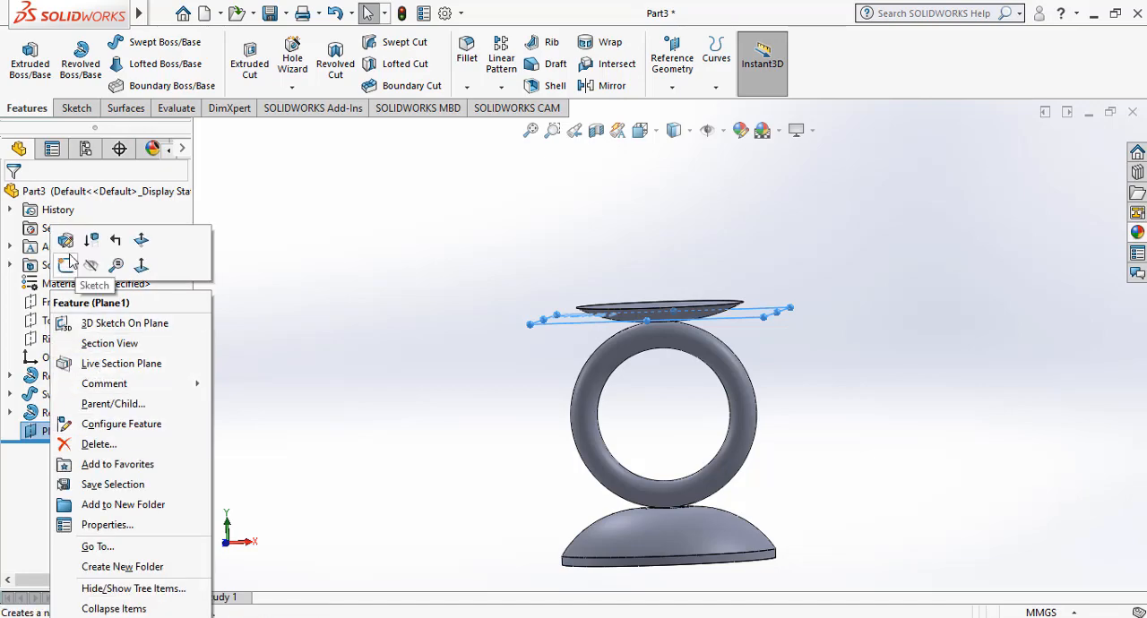
pyautogui.click(65, 266)
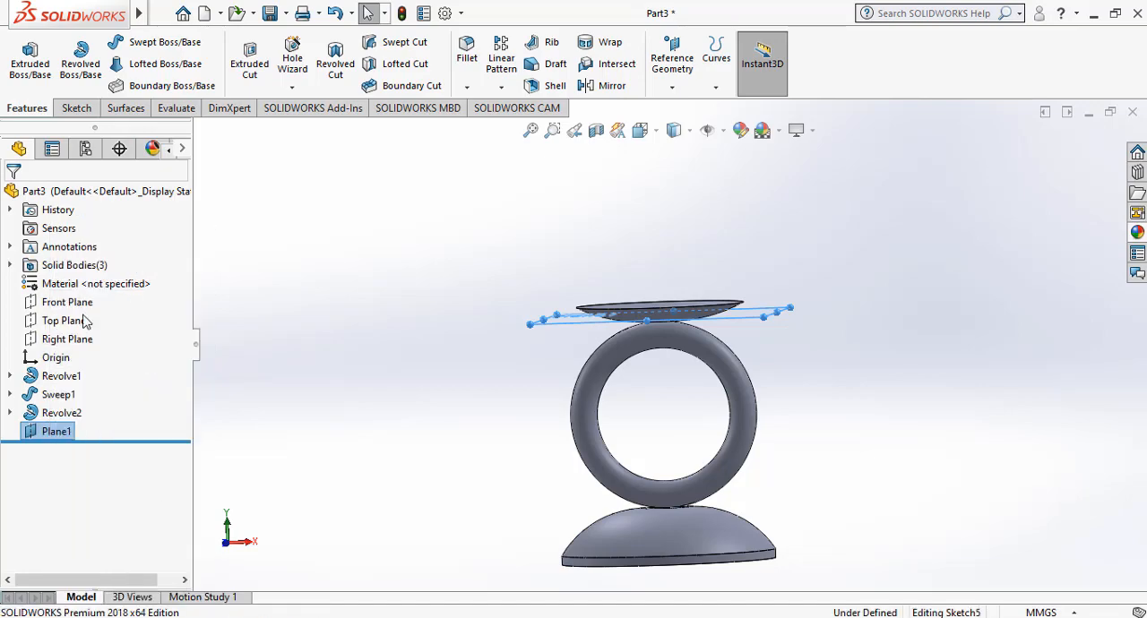
pyautogui.rightClick(64, 436)
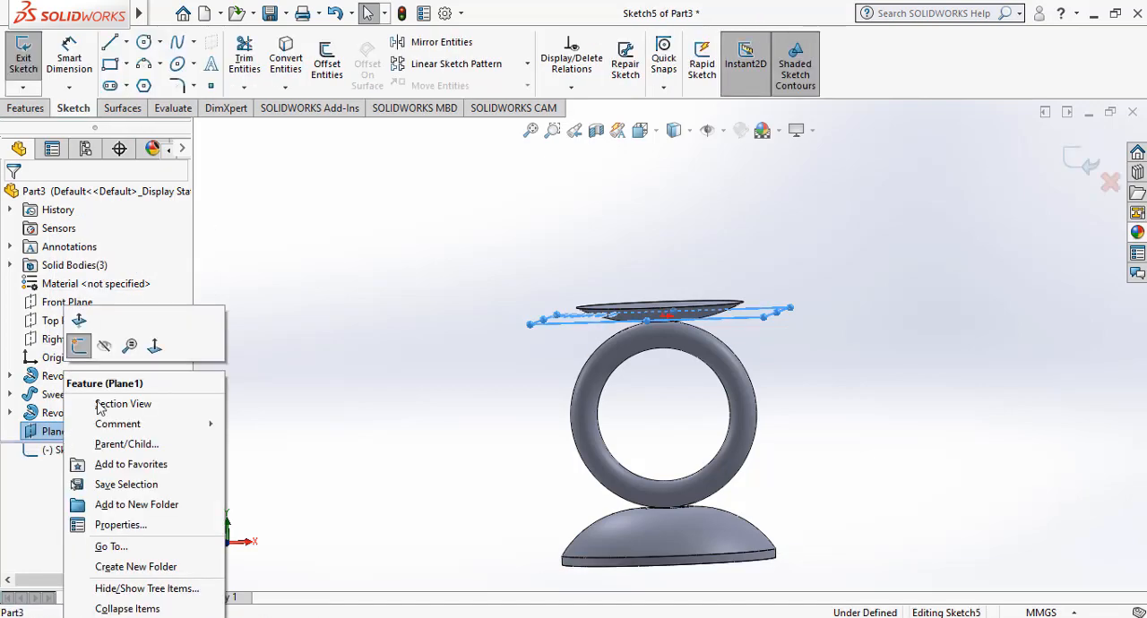
pyautogui.click(158, 345)
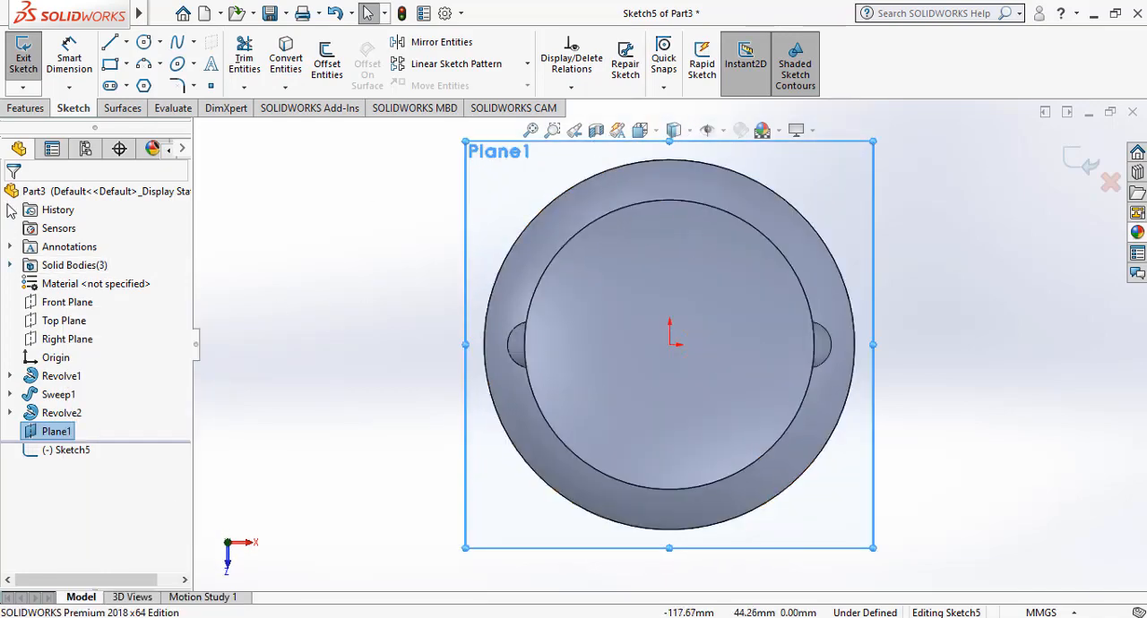
pyautogui.click(143, 42)
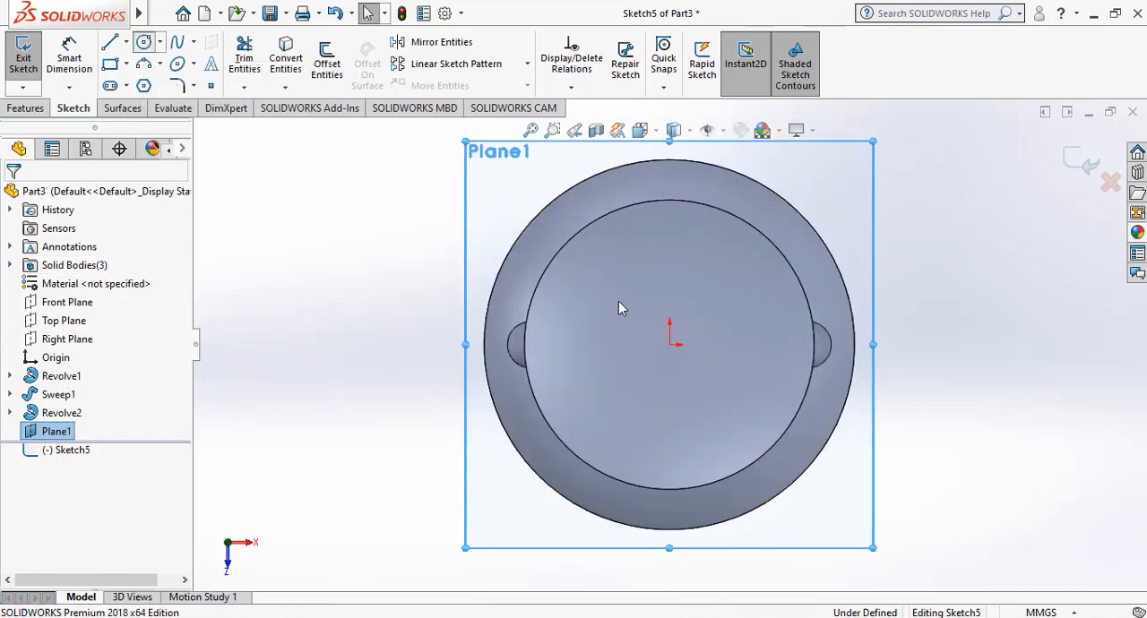
pyautogui.click(670, 344)
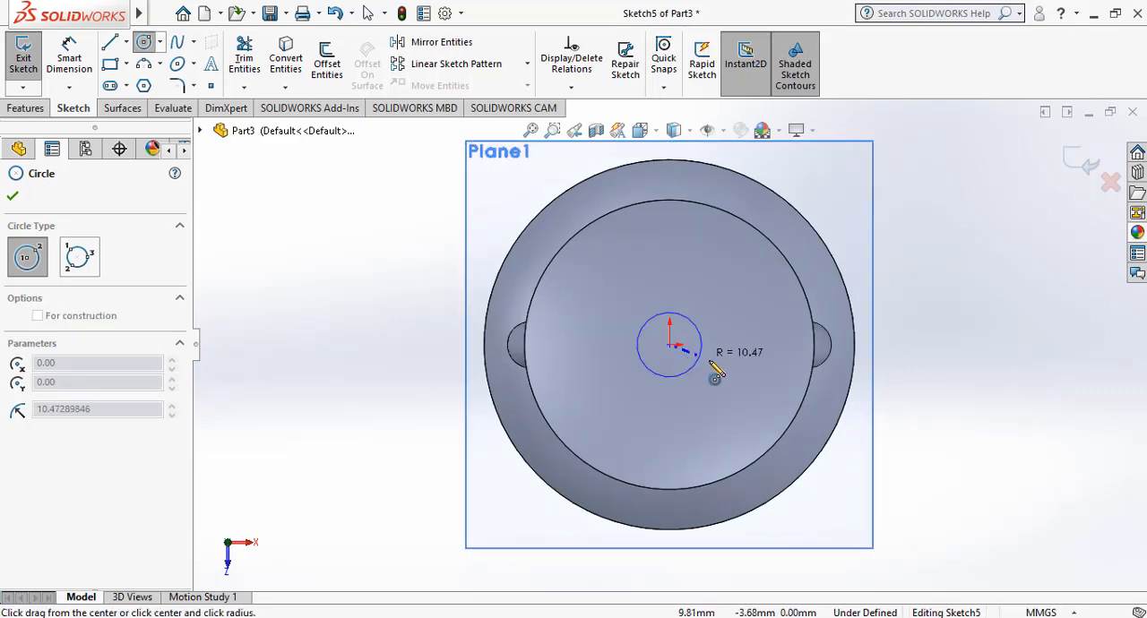
pyautogui.click(742, 346)
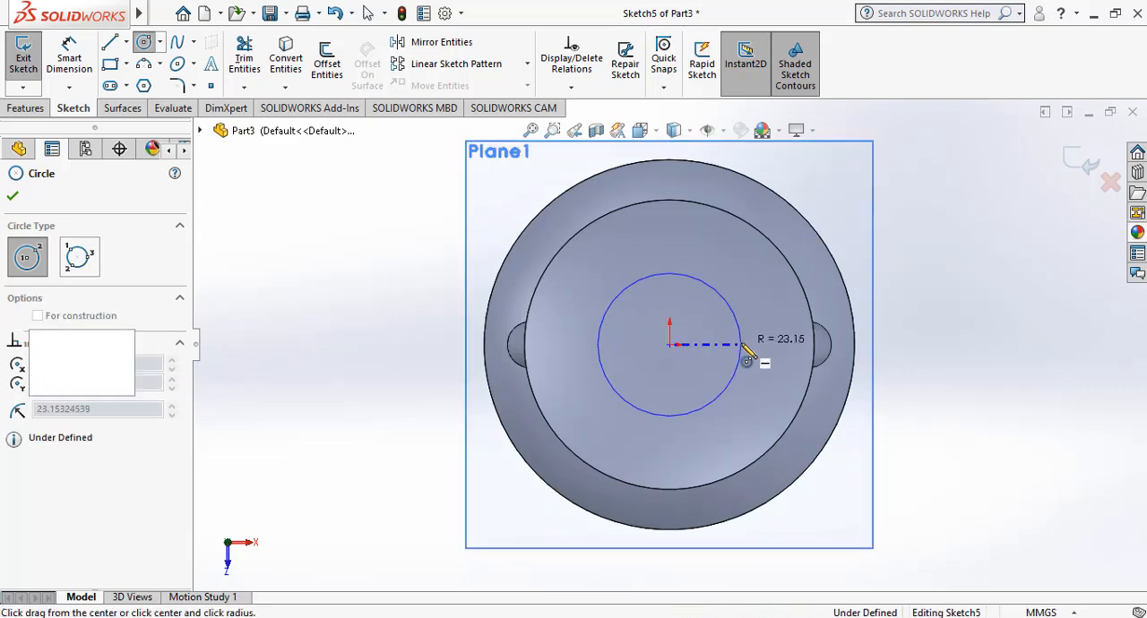
# Dimension the circle's diameter as 30 mm and finish the sketch.
pyautogui.click(69, 56)
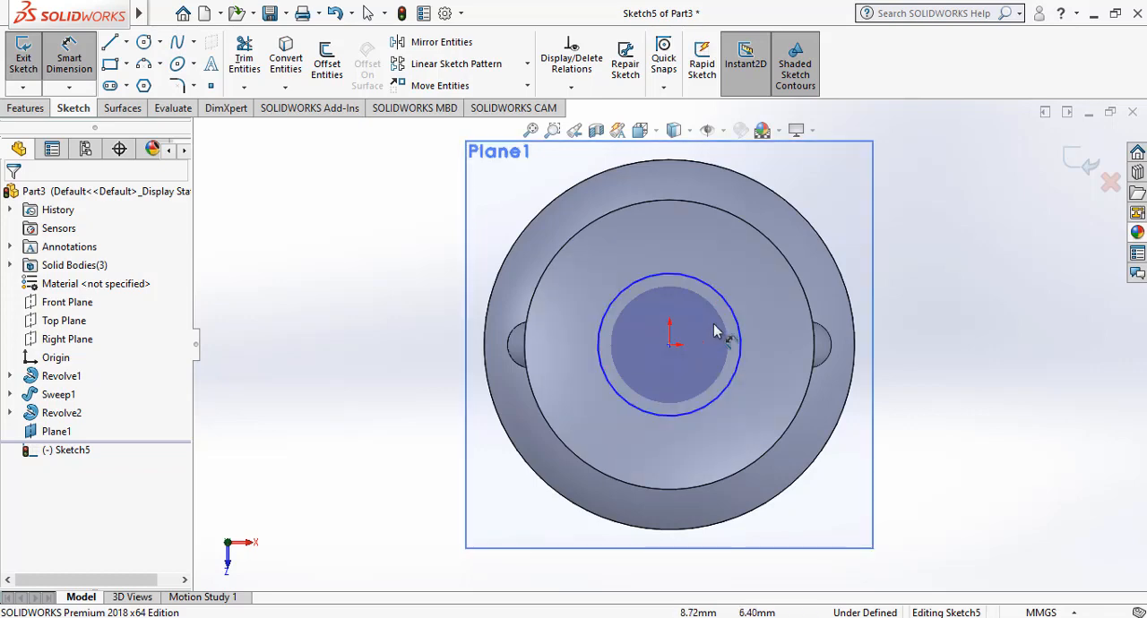
pyautogui.click(741, 330)
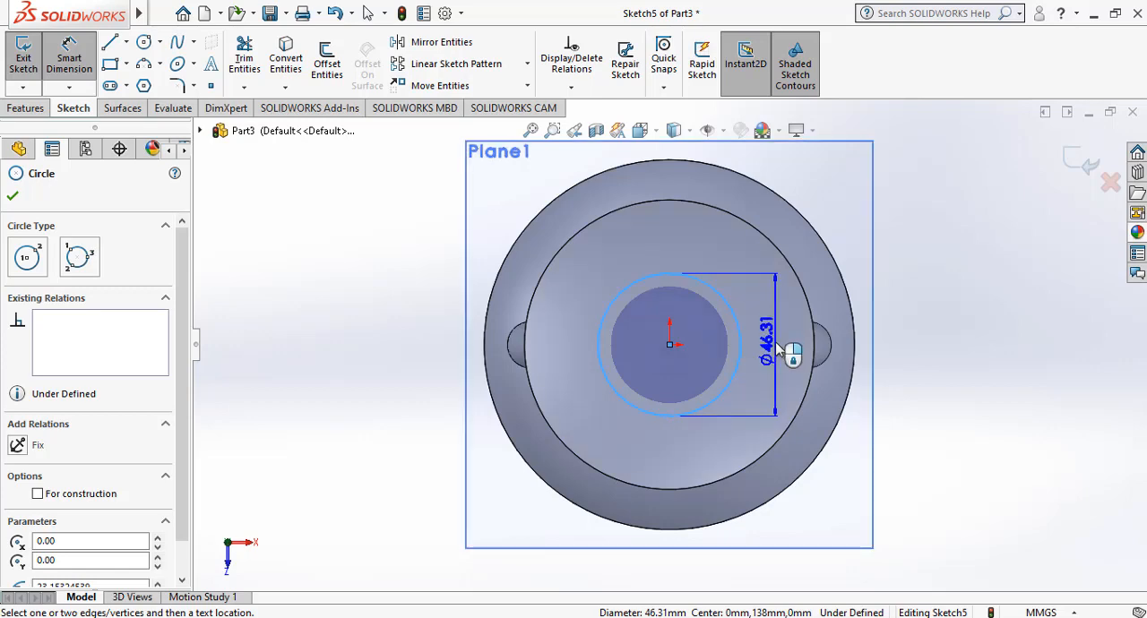
pyautogui.click(793, 342)
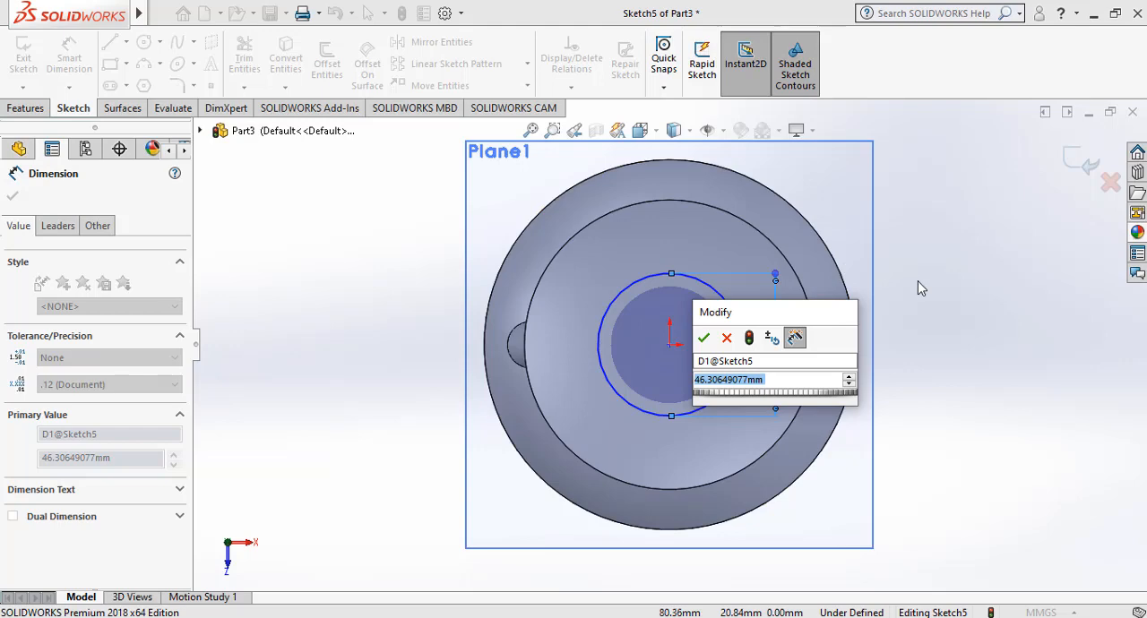
pyautogui.write('80')
pyautogui.press('Return')
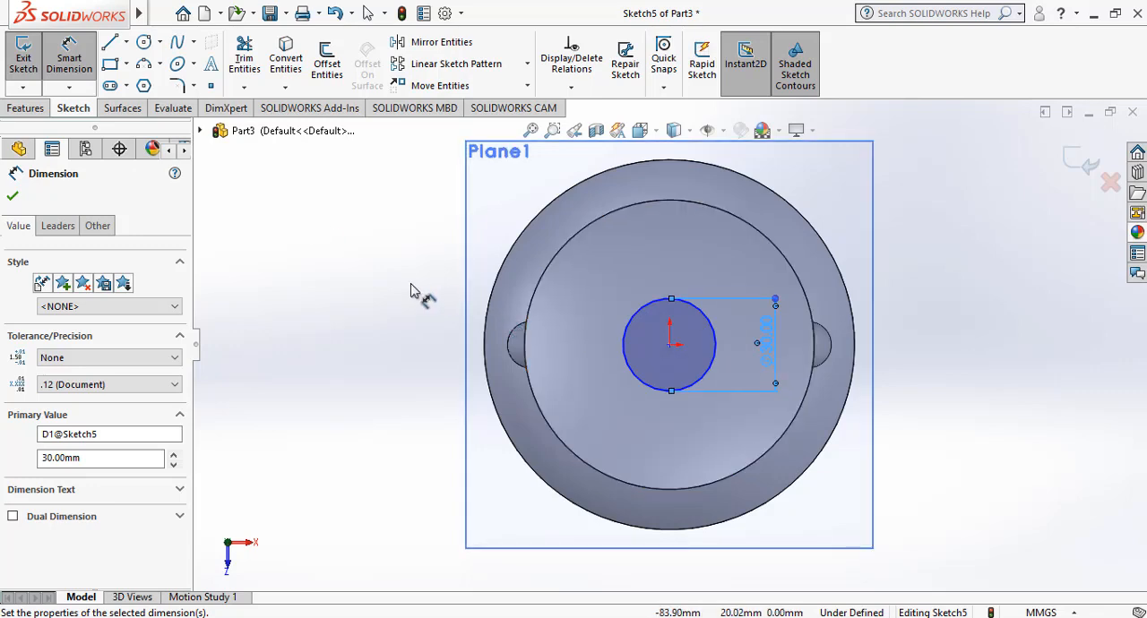
pyautogui.click(145, 43)
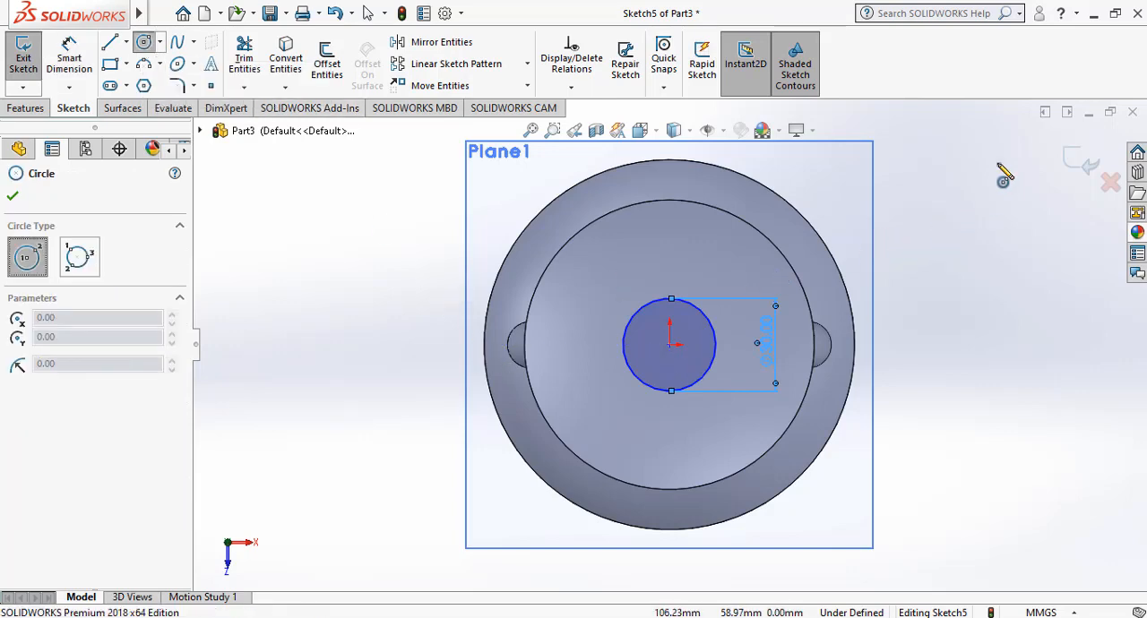
pyautogui.click(1079, 166)
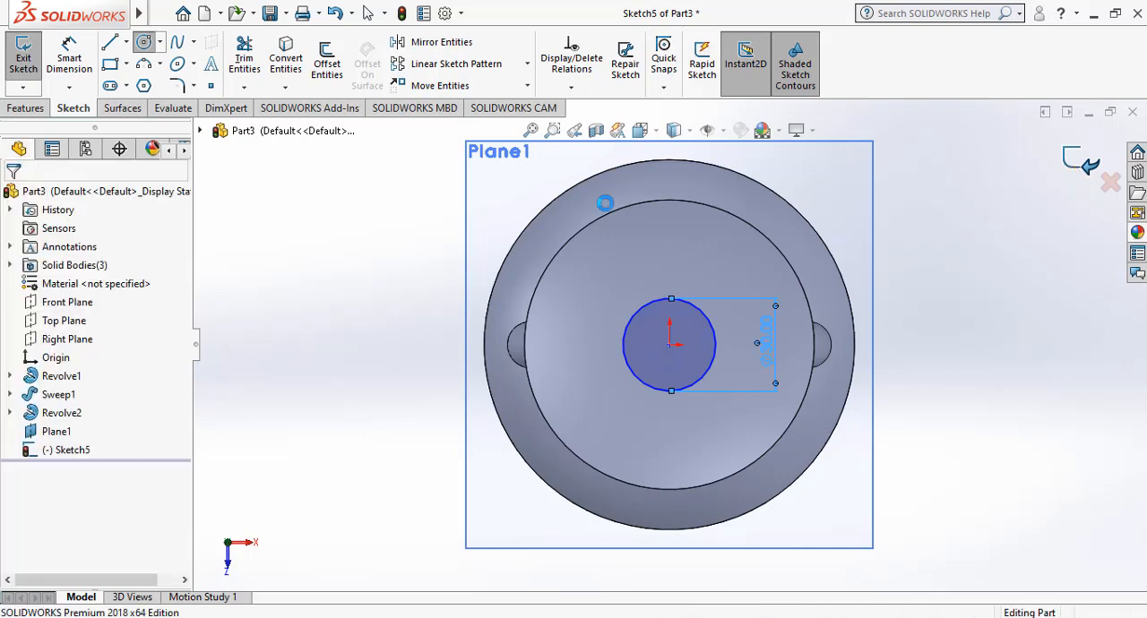
# Create a second reference plane offset 25 mm above the plane that holds the 30 mm circle.
pyautogui.rightClick(367, 164)
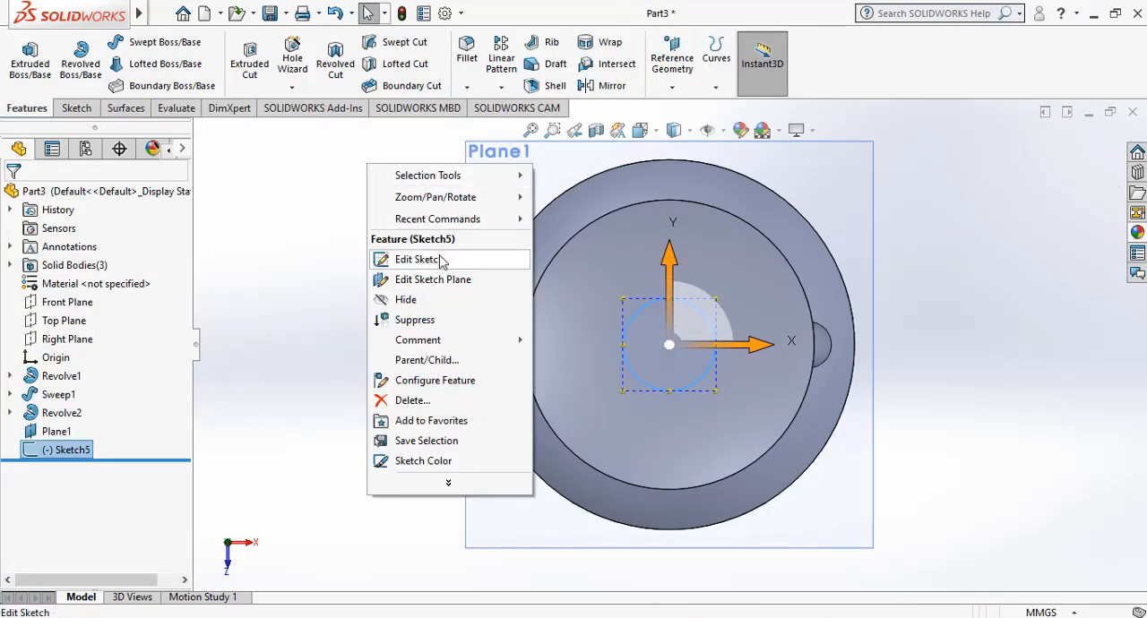
pyautogui.moveTo(475, 198)
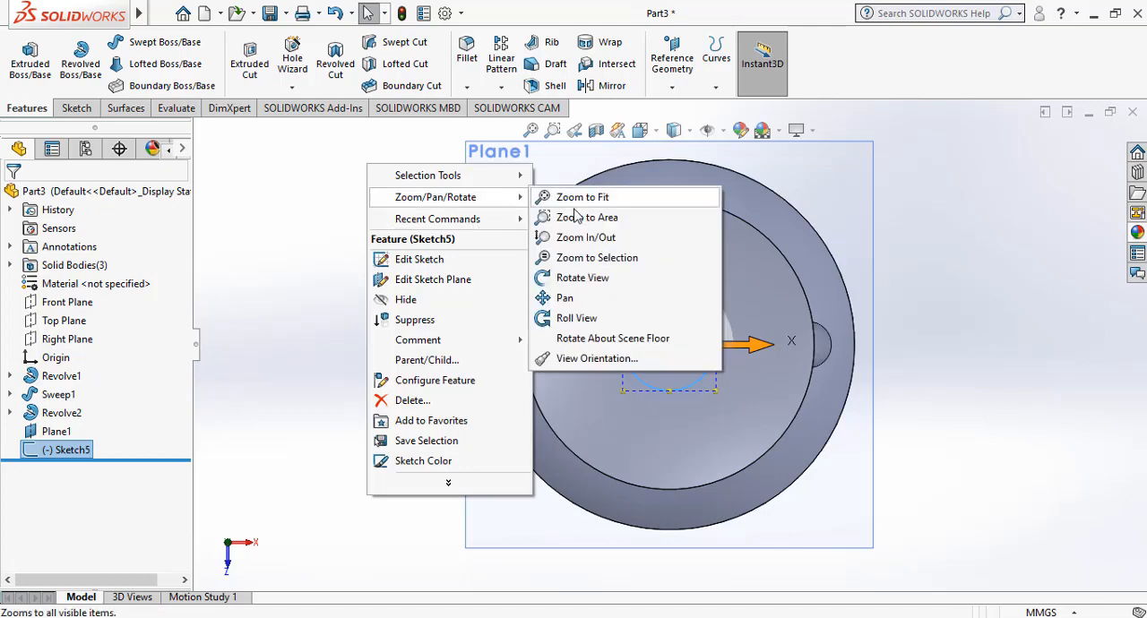
pyautogui.click(584, 278)
pyautogui.moveTo(410, 380); pyautogui.dragTo(416, 246)
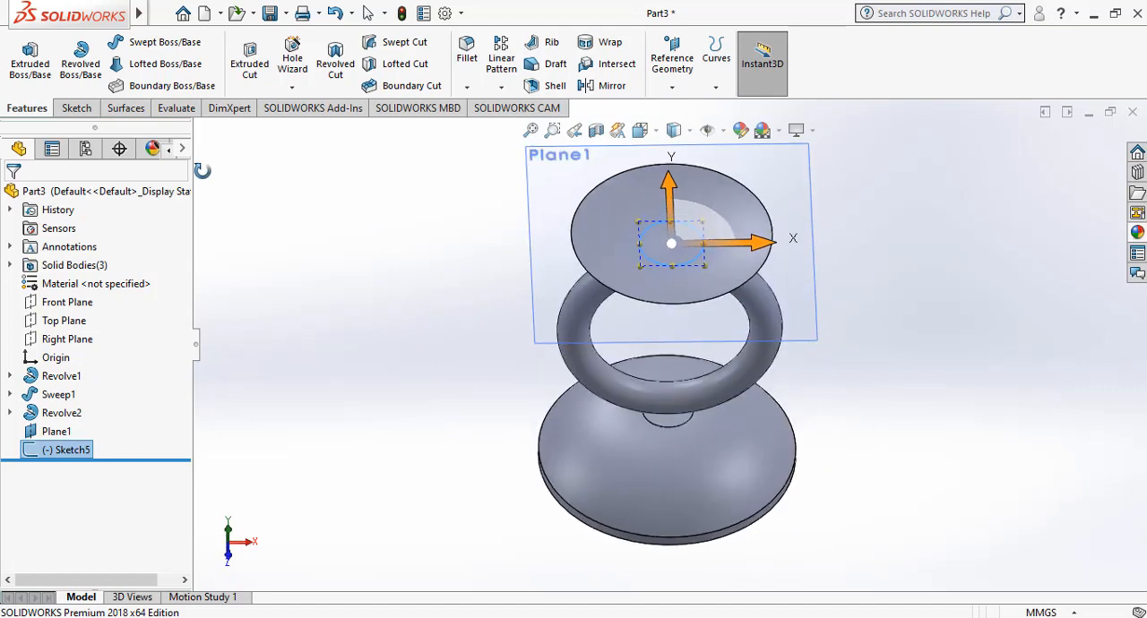
pyautogui.click(703, 55)
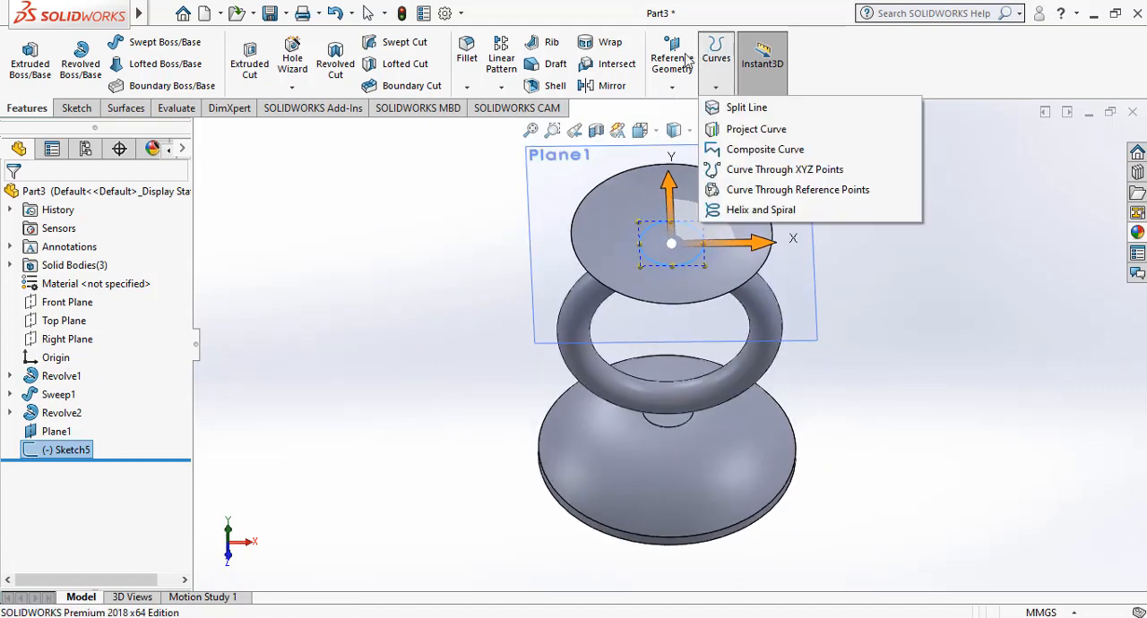
pyautogui.click(682, 63)
pyautogui.click(683, 73)
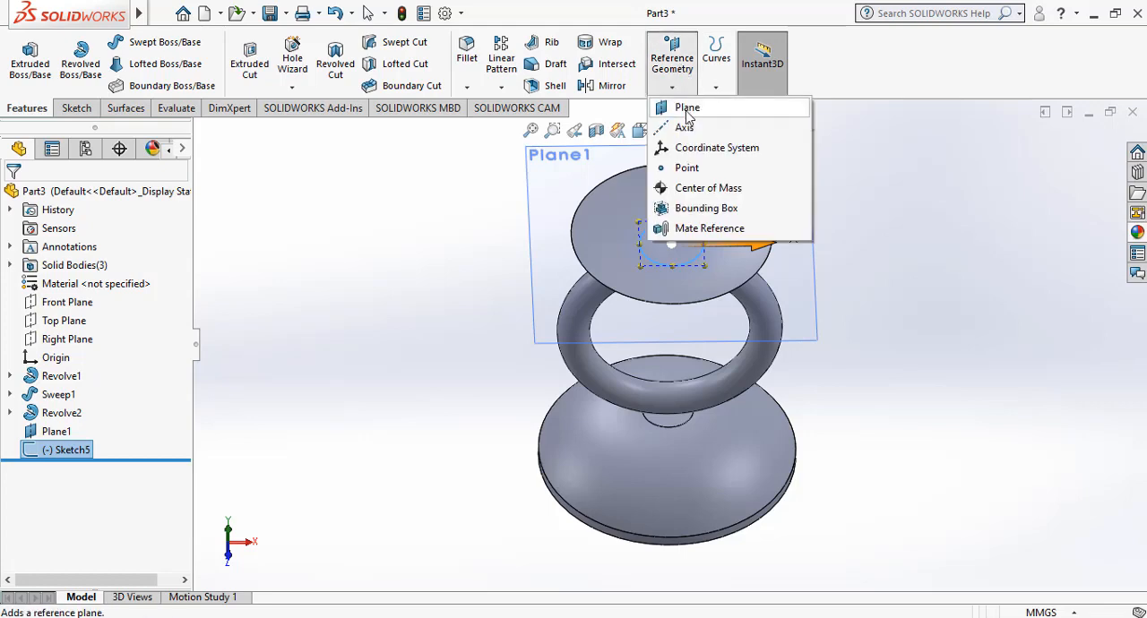
pyautogui.click(667, 108)
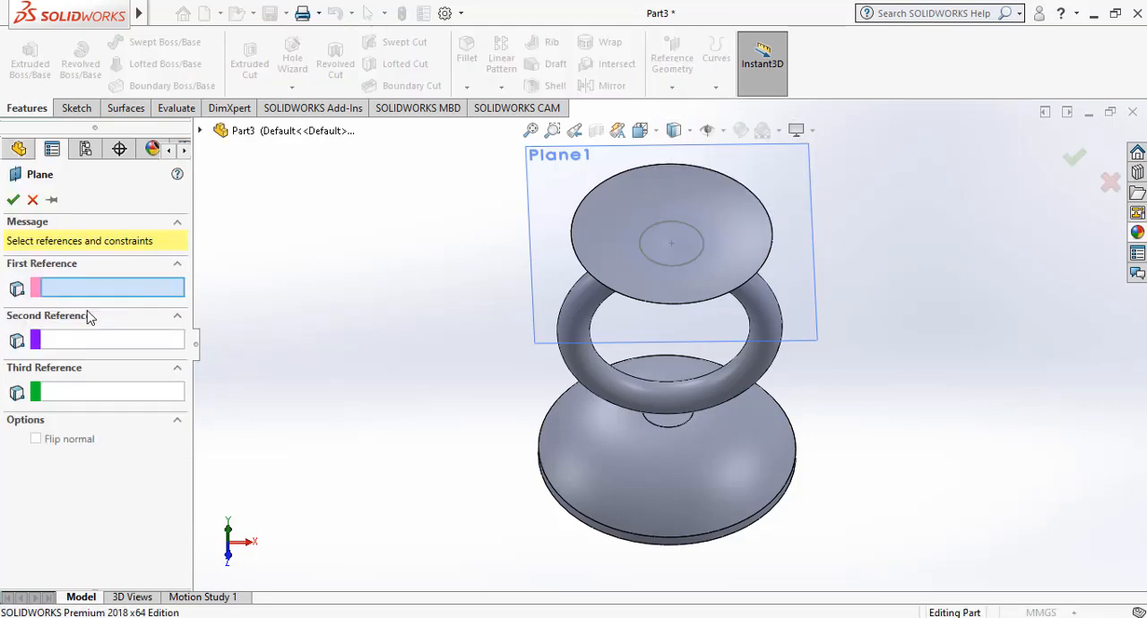
pyautogui.click(200, 132)
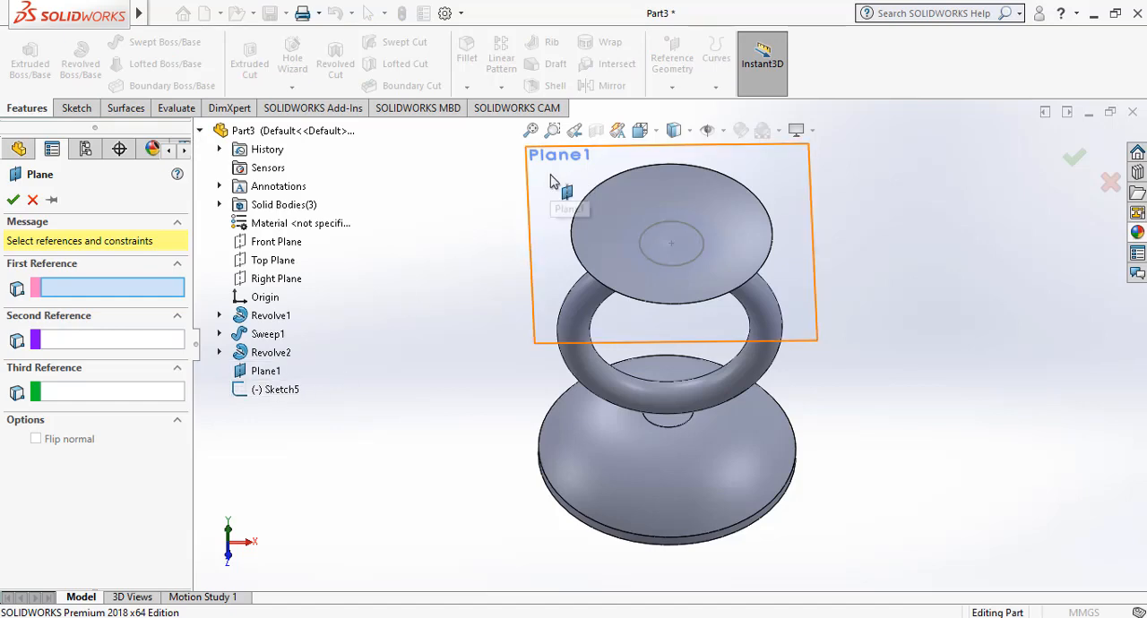
pyautogui.click(557, 204)
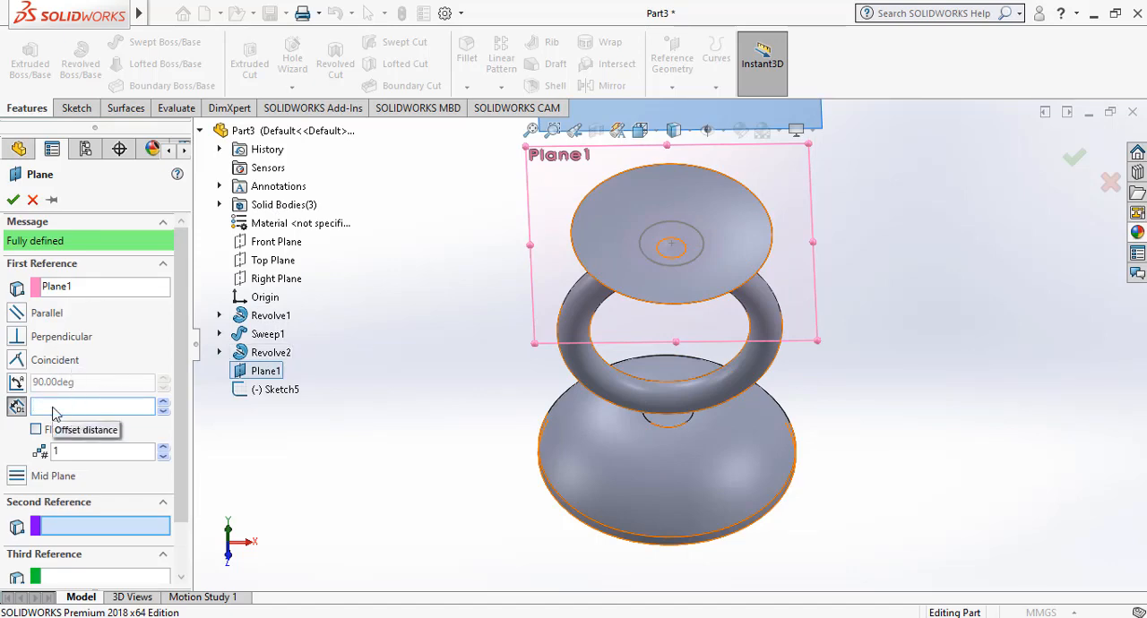
pyautogui.write('5')
pyautogui.press('Return')
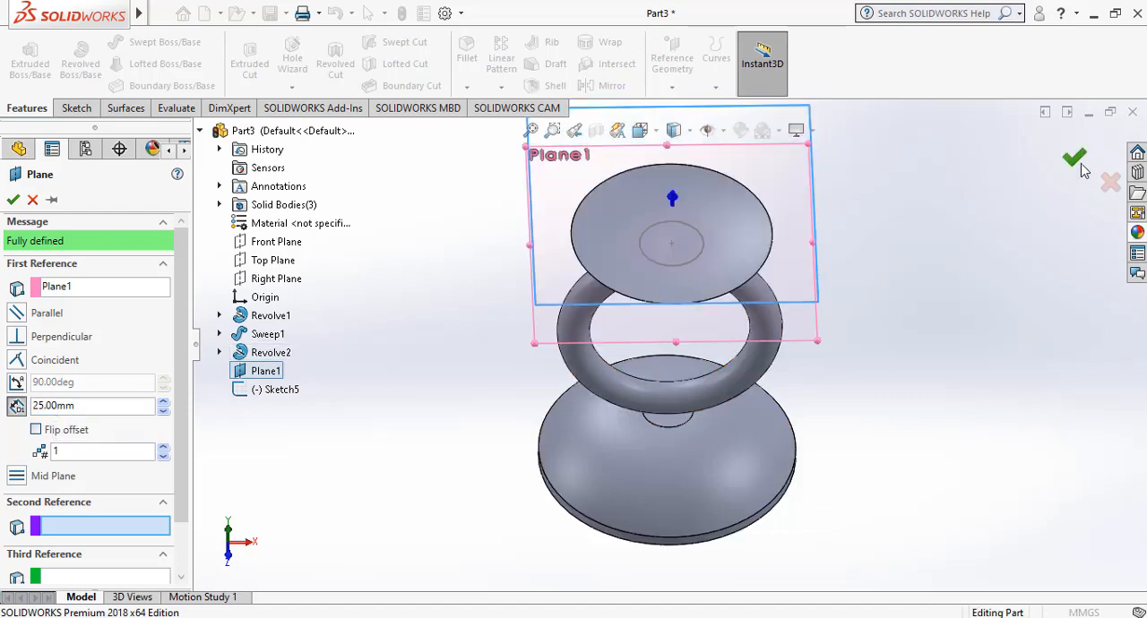
# Start a sketch on the upper offset plane and draw an origin-centred circle with a radius of about 25 mm.
pyautogui.click(554, 281)
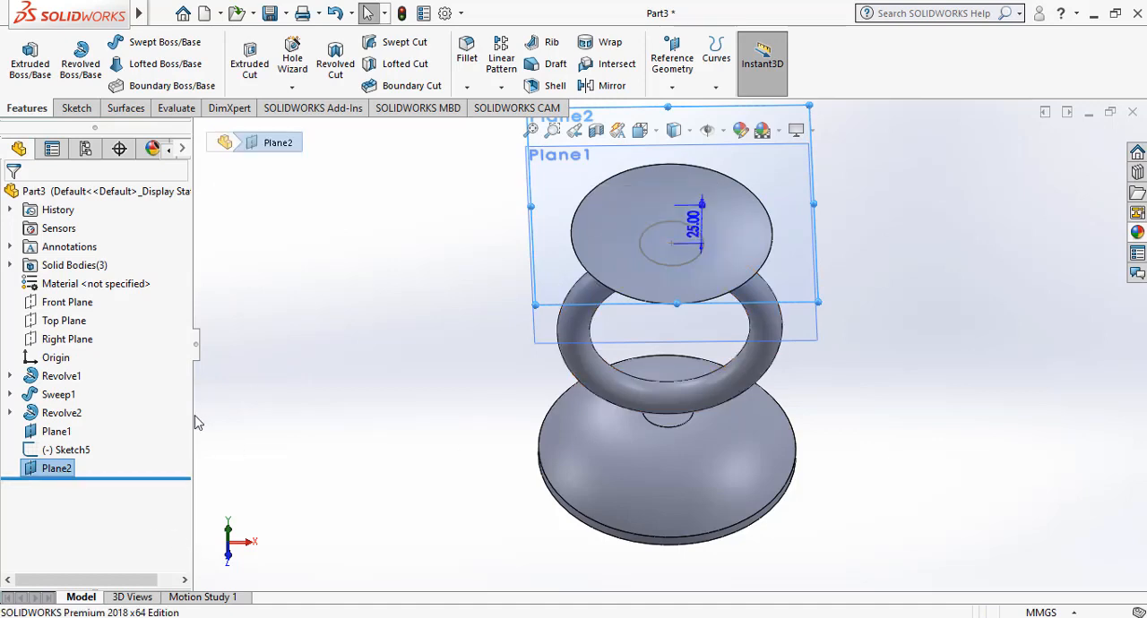
pyautogui.rightClick(72, 473)
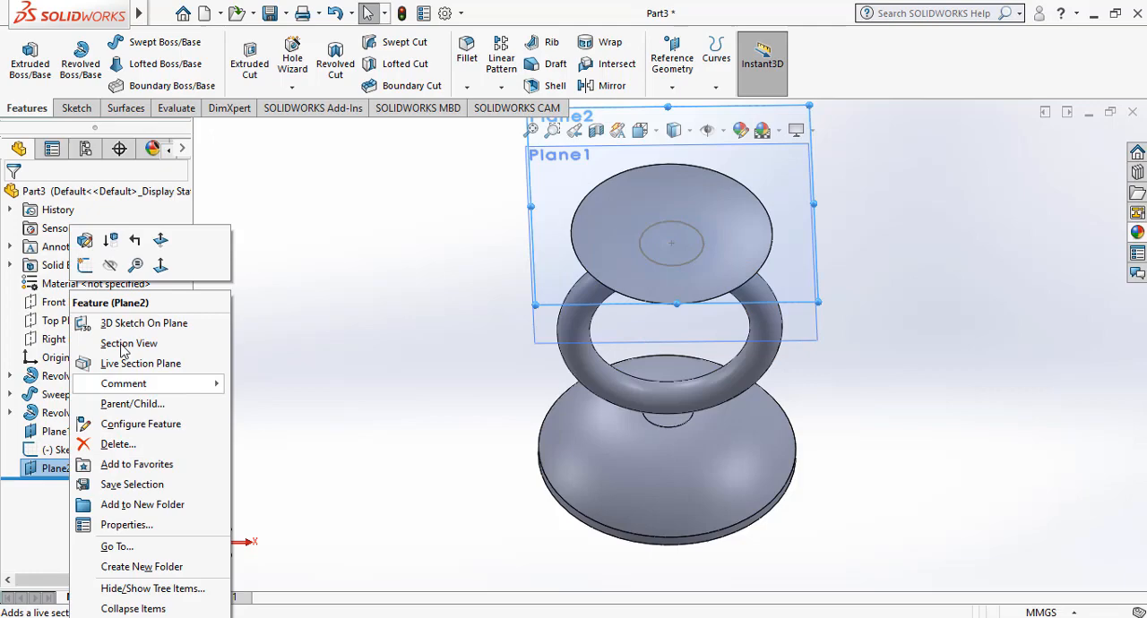
pyautogui.click(84, 266)
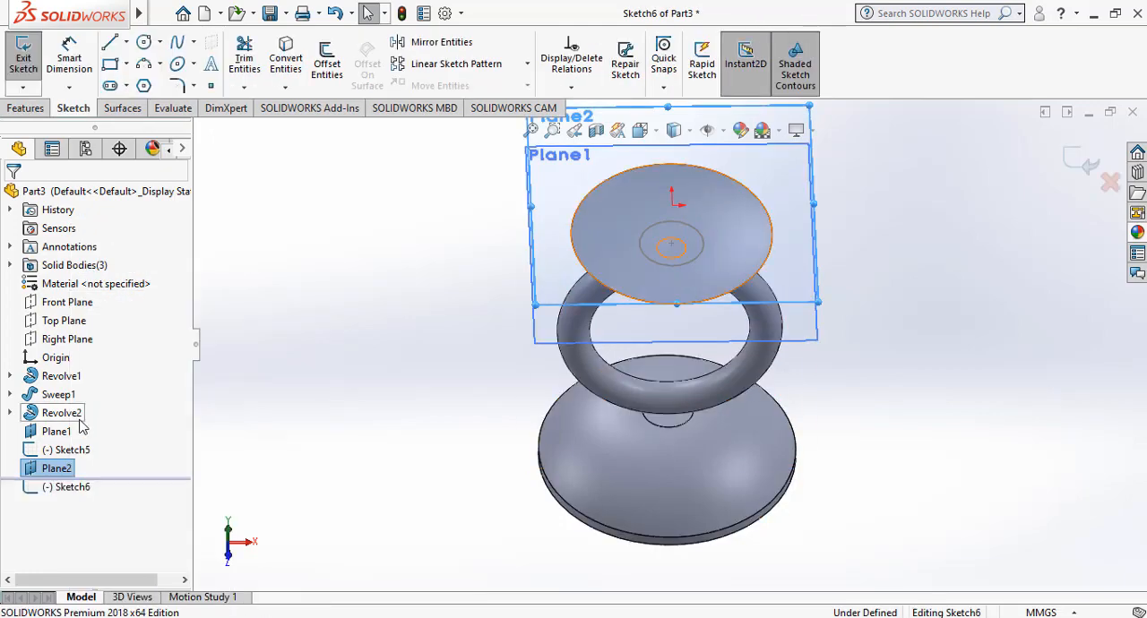
pyautogui.rightClick(62, 473)
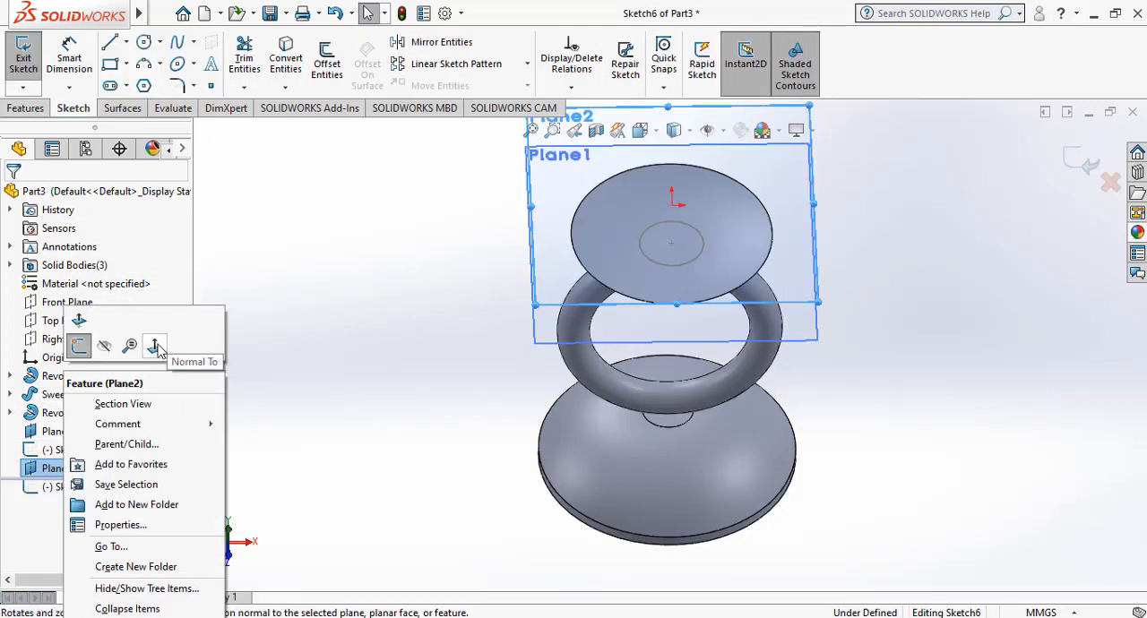
pyautogui.click(156, 344)
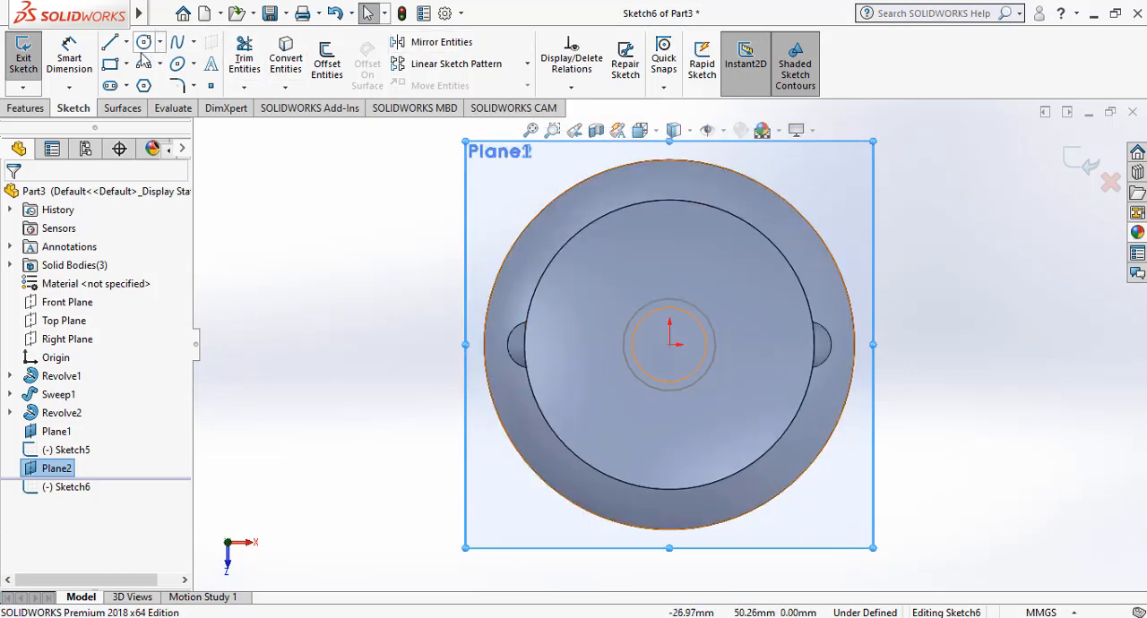
pyautogui.click(143, 42)
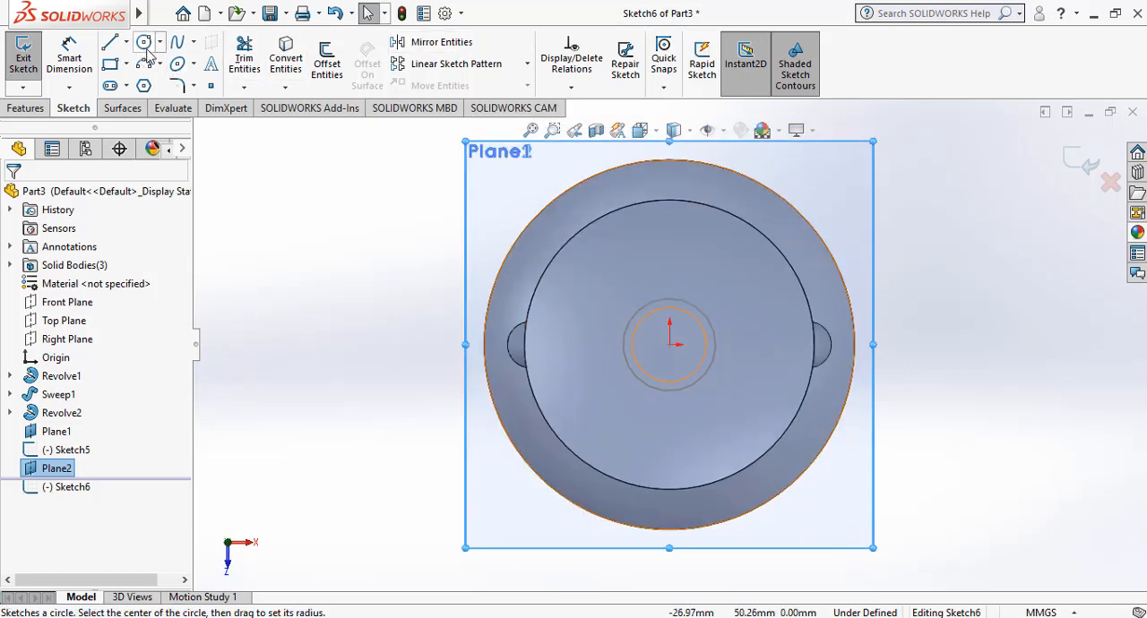
pyautogui.click(672, 346)
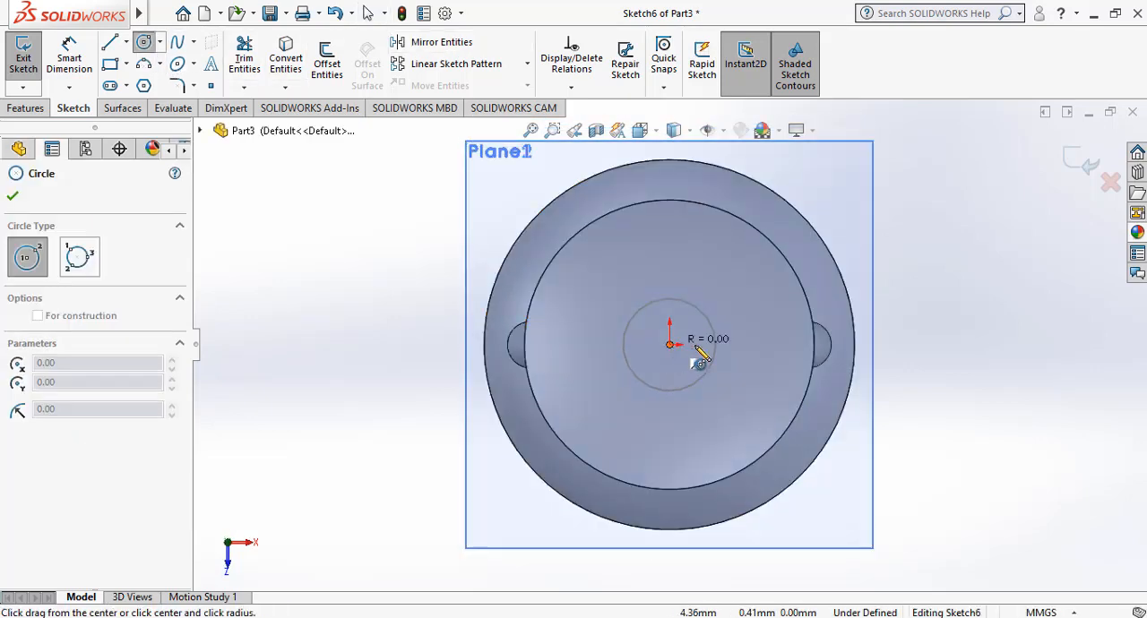
pyautogui.click(751, 353)
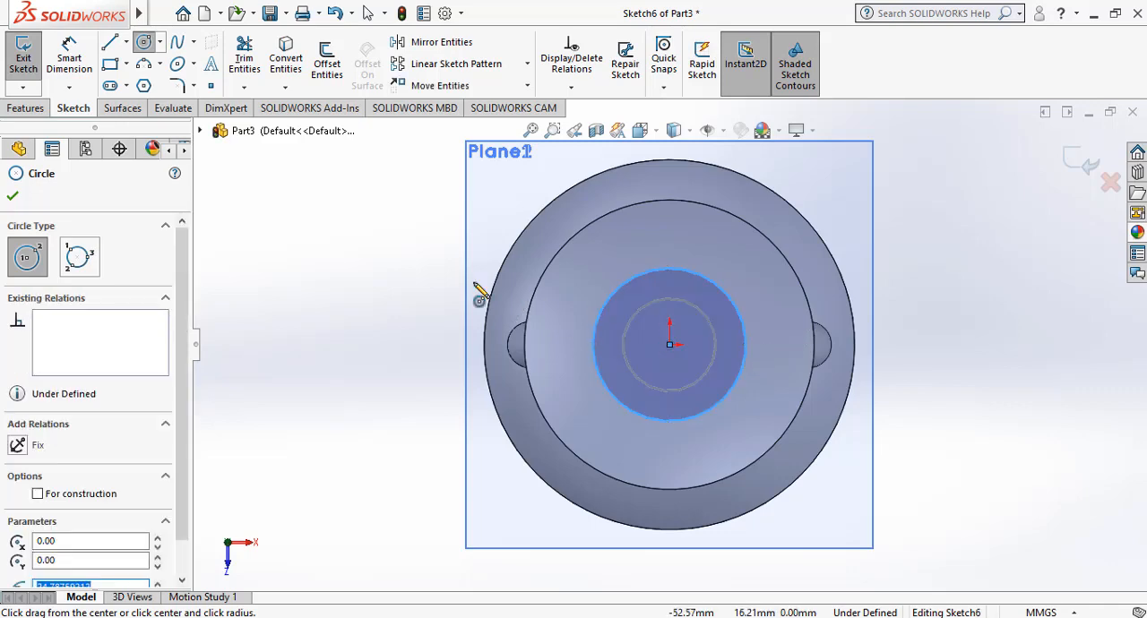
# Dimension the new circle's diameter as 40 mm and finish the sketch.
pyautogui.click(78, 60)
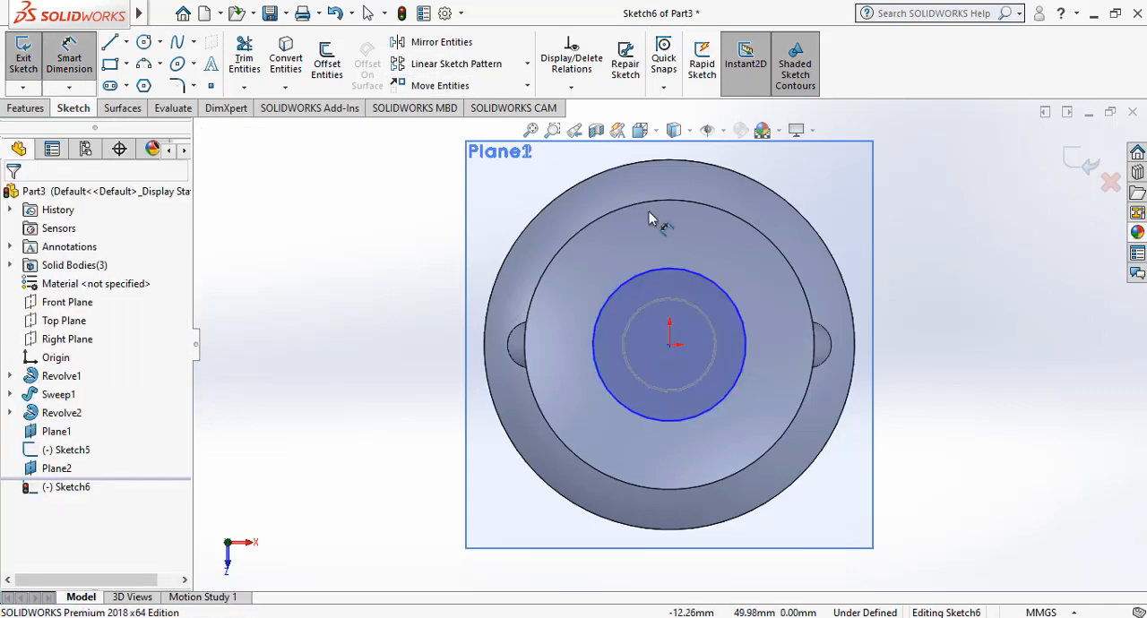
pyautogui.click(750, 354)
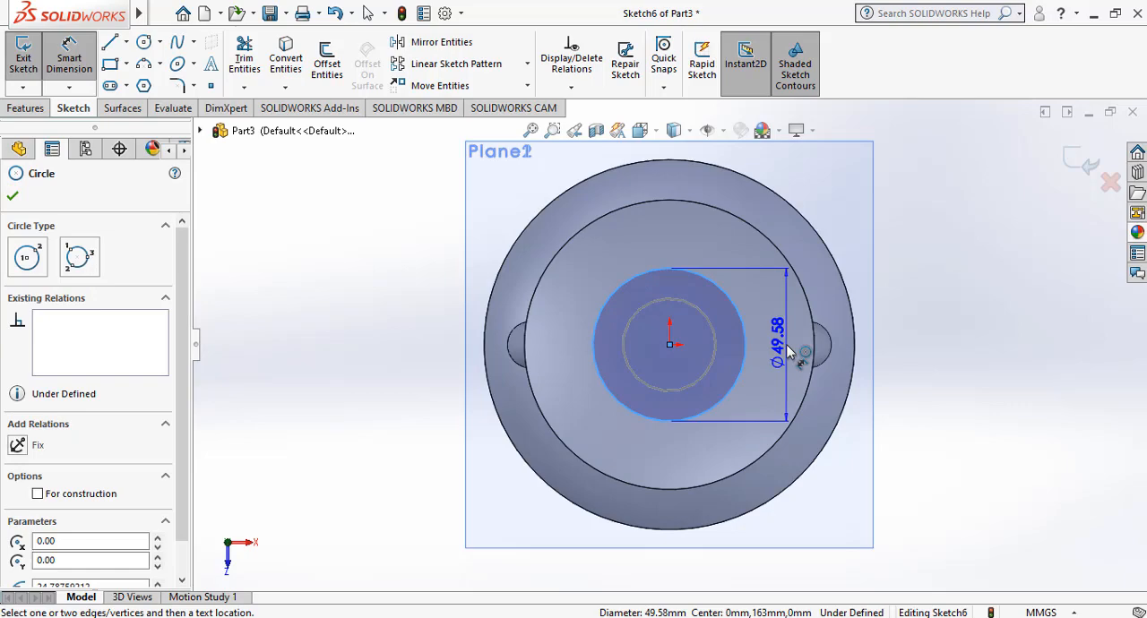
pyautogui.click(788, 353)
pyautogui.write('4')
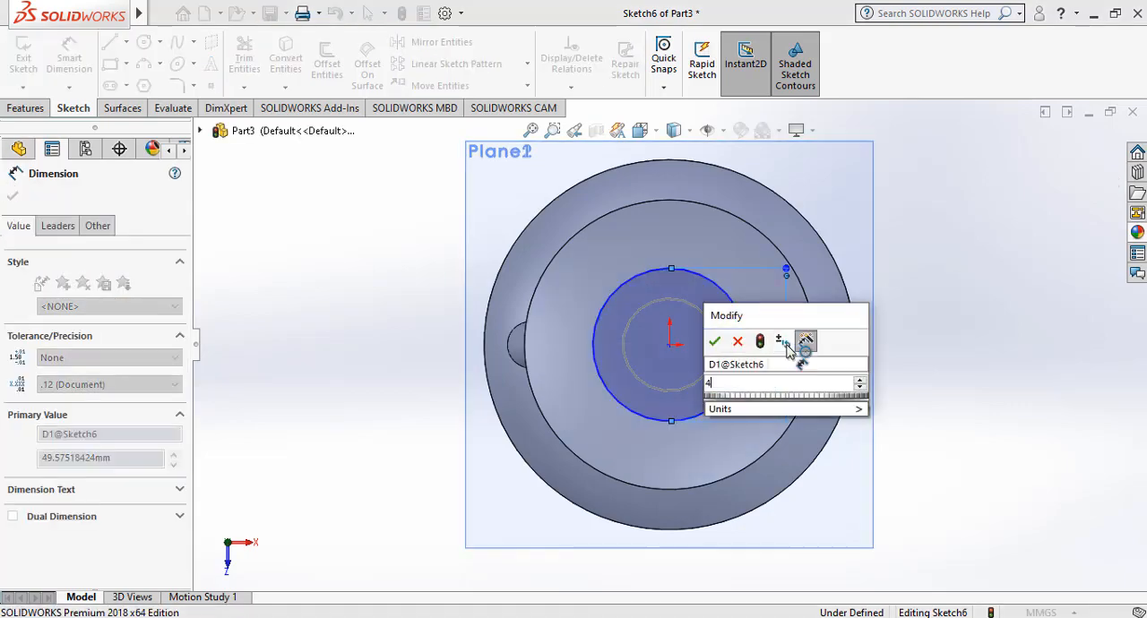
pyautogui.write('0')
pyautogui.press('Return')
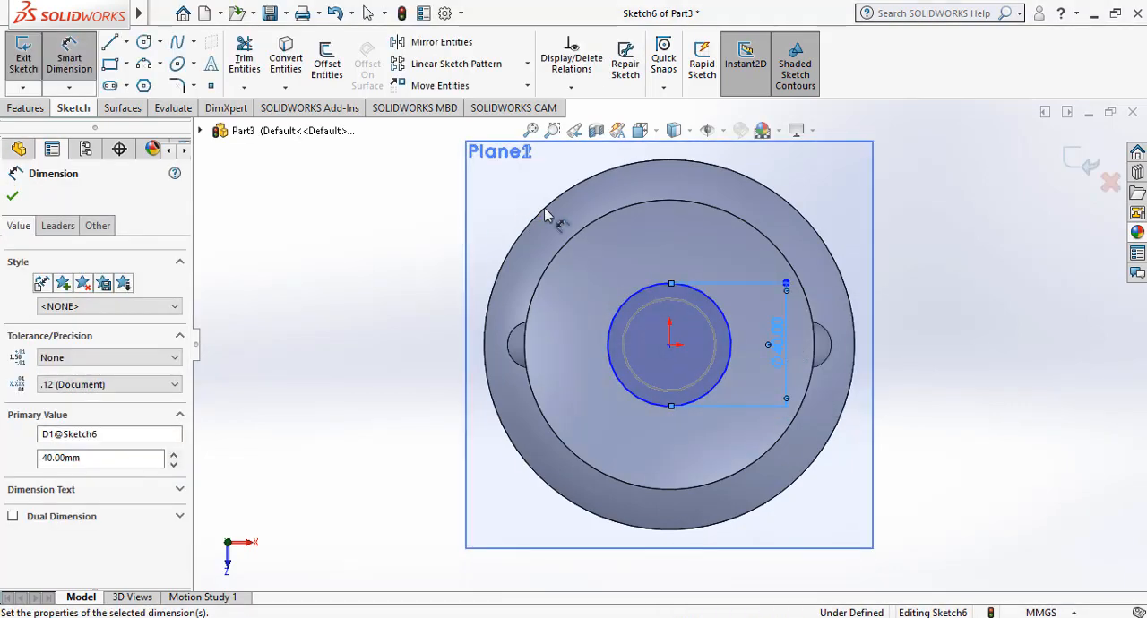
pyautogui.click(13, 197)
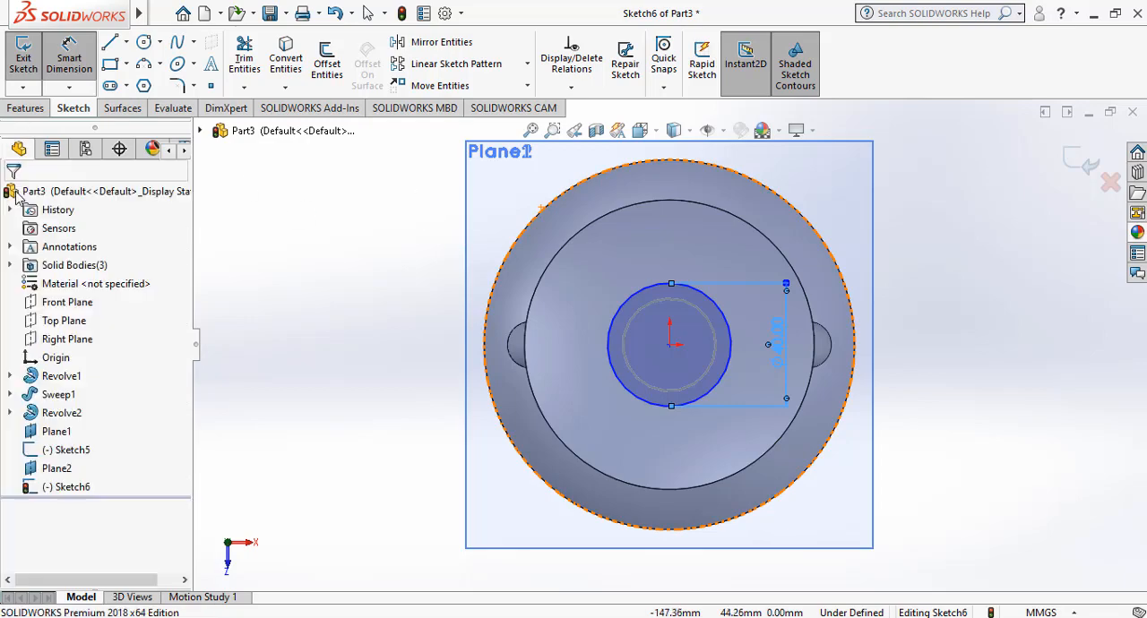
pyautogui.click(499, 180)
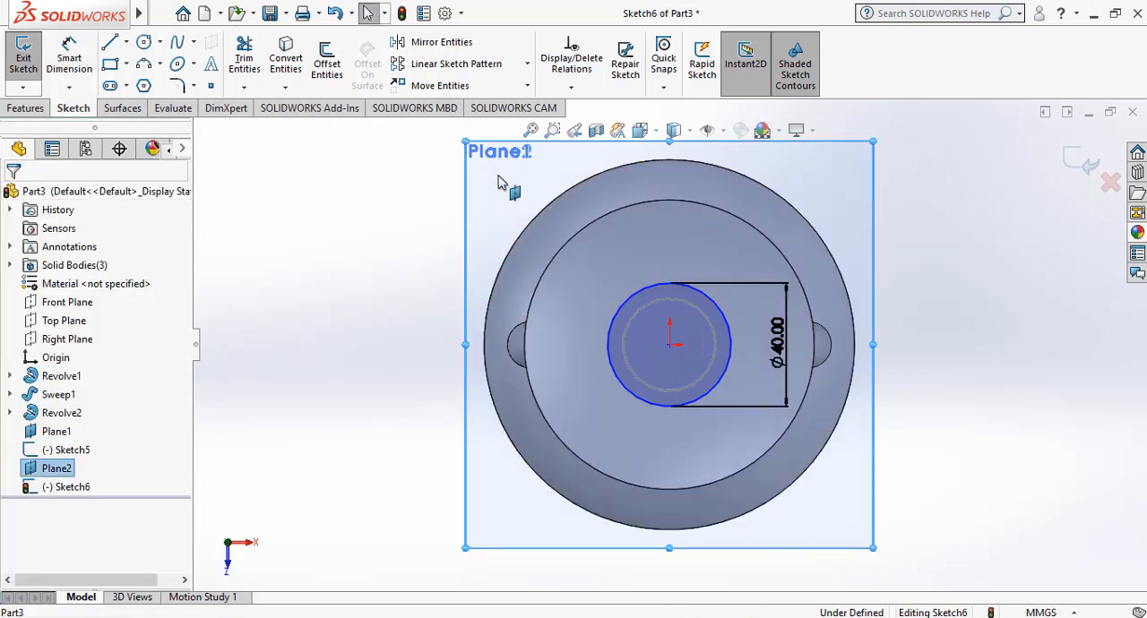
pyautogui.click(1086, 166)
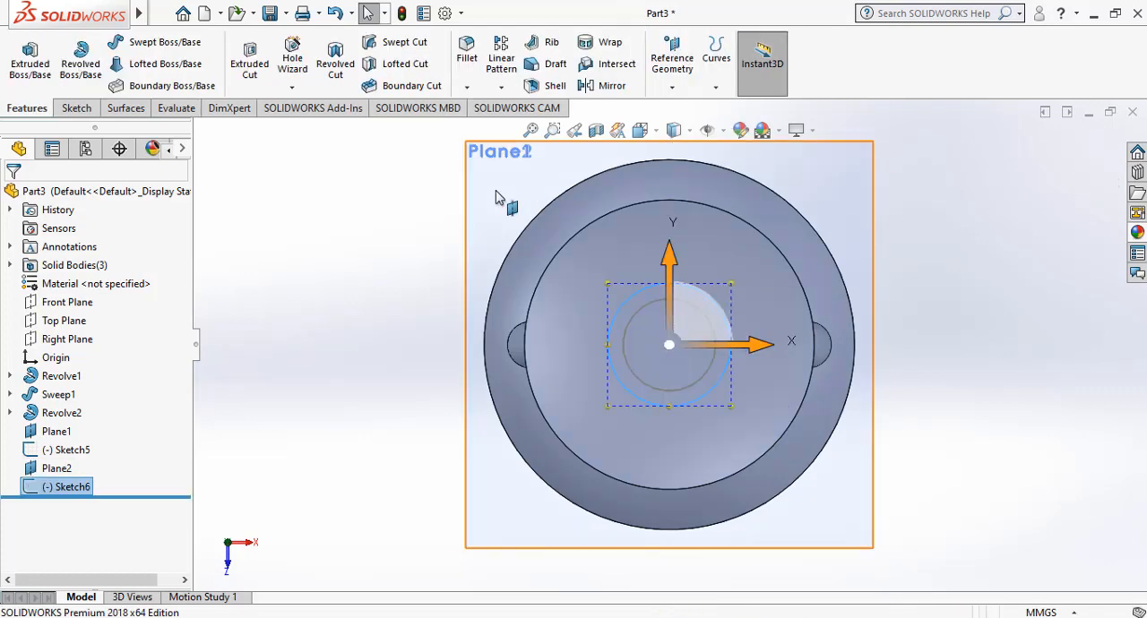
# Hide both offset reference planes.
pyautogui.click(595, 134)
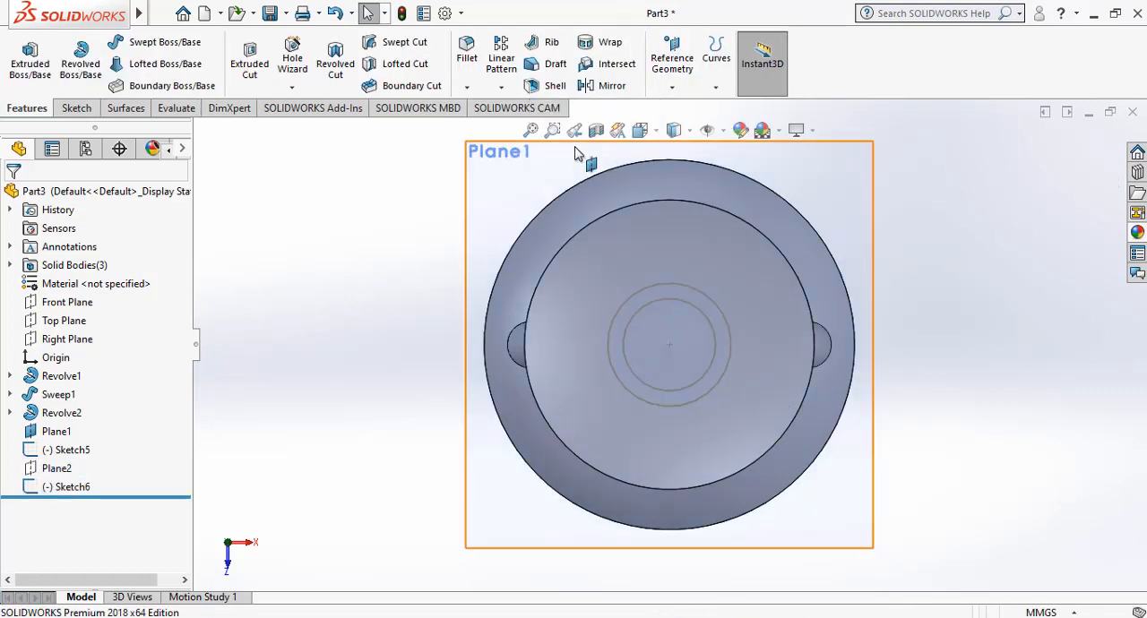
pyautogui.click(499, 203)
pyautogui.click(598, 149)
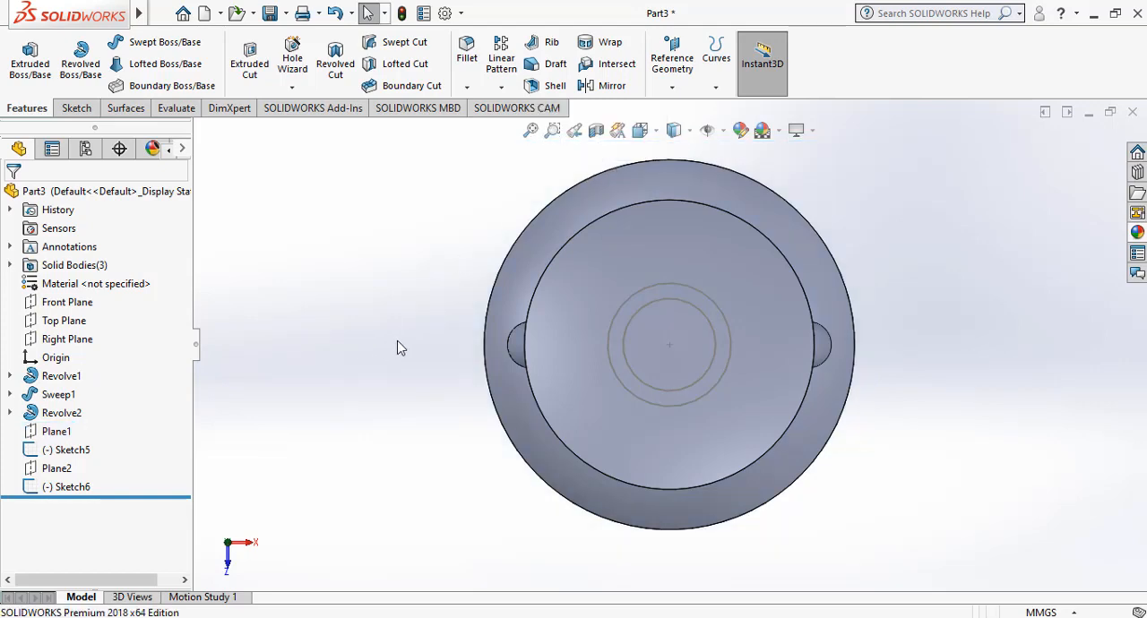
# Loft a solid boss between the 30 mm circle and the 40 mm circle above the dish.
pyautogui.rightClick(353, 274)
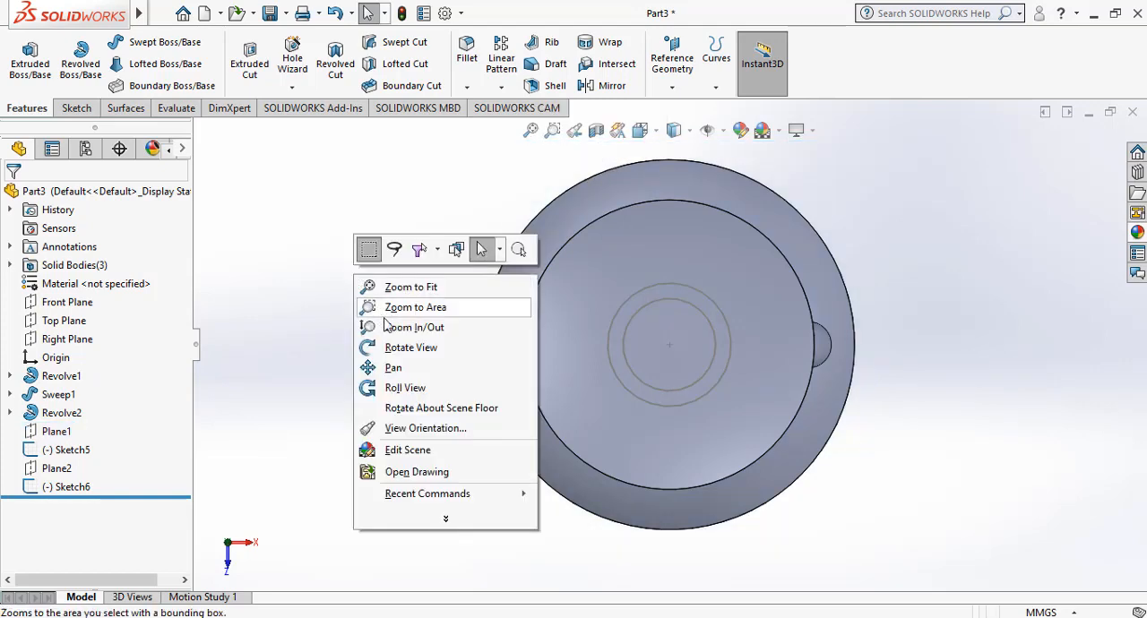
pyautogui.click(403, 353)
pyautogui.moveTo(403, 353); pyautogui.dragTo(384, 214)
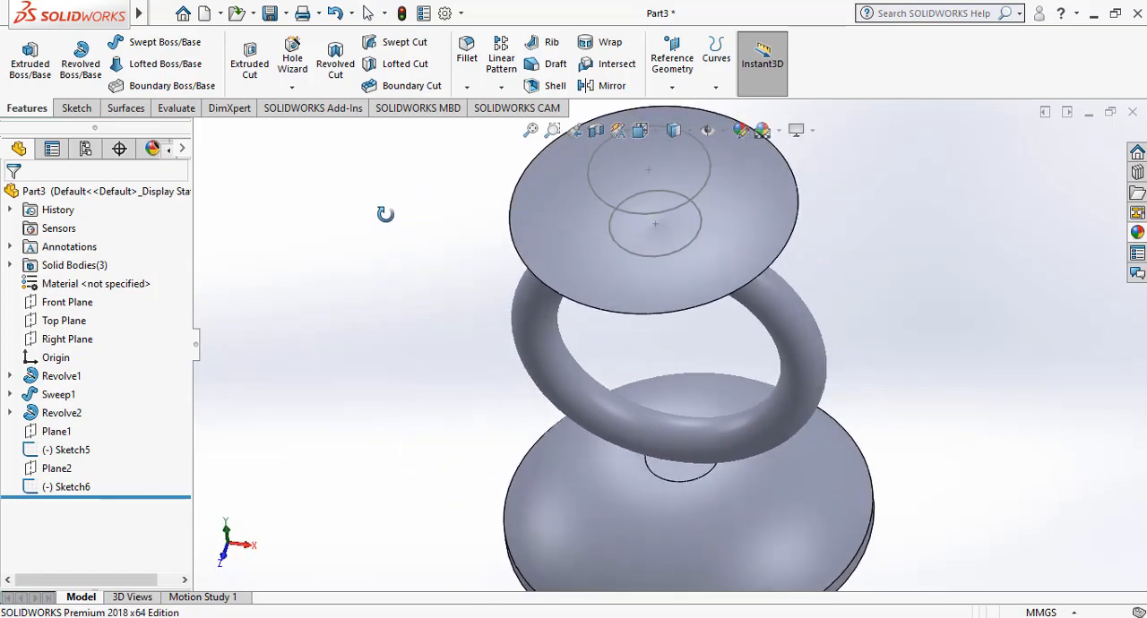
pyautogui.click(131, 66)
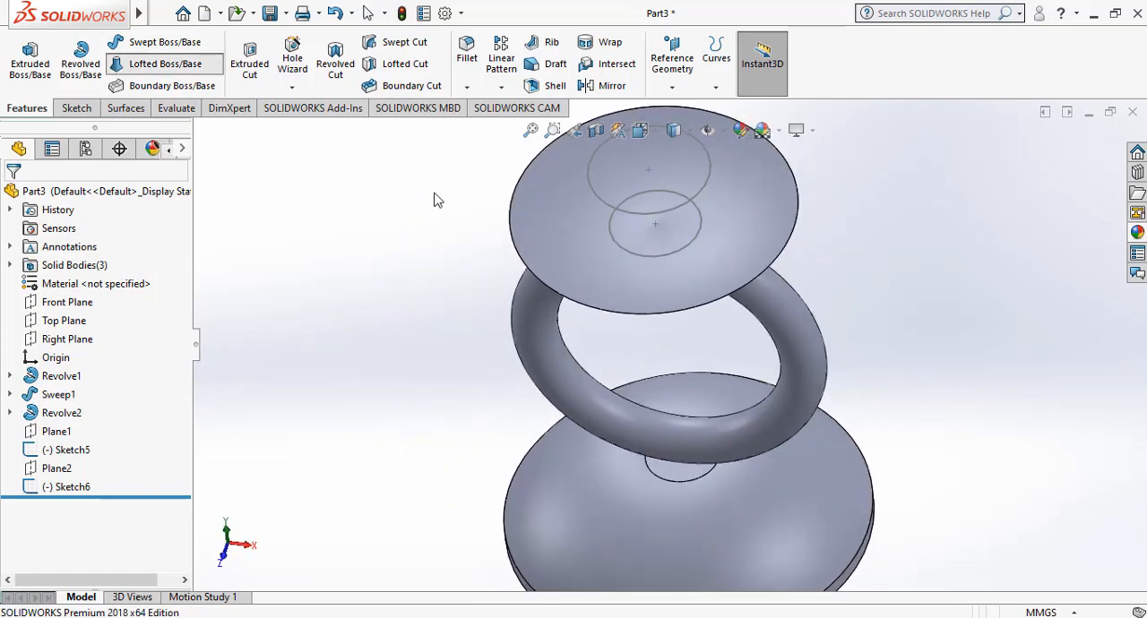
pyautogui.click(608, 229)
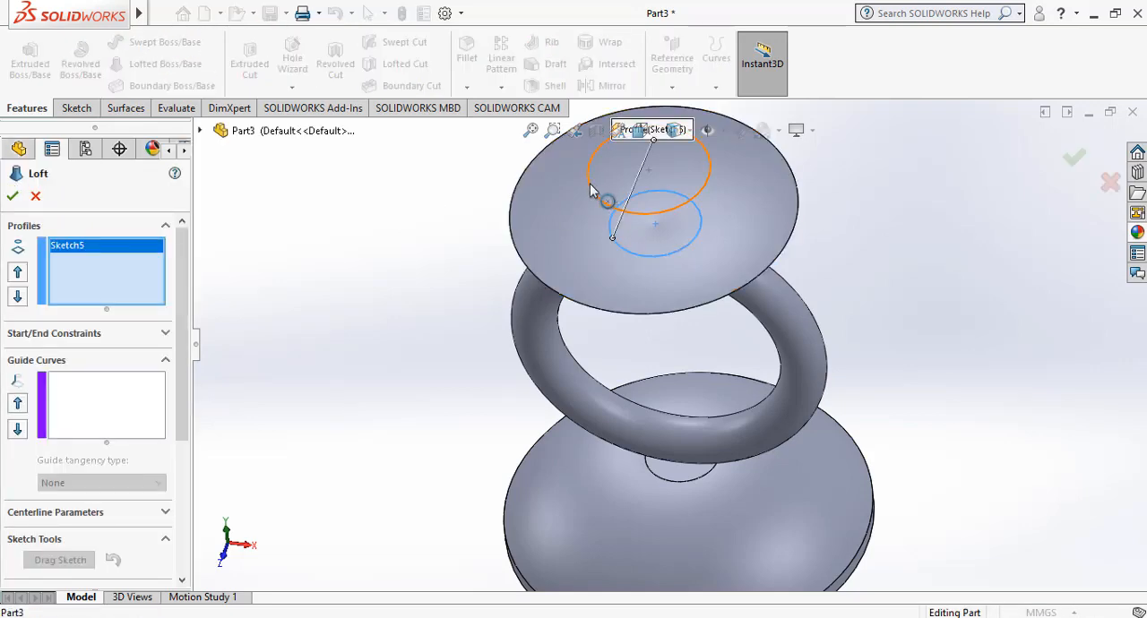
pyautogui.click(592, 185)
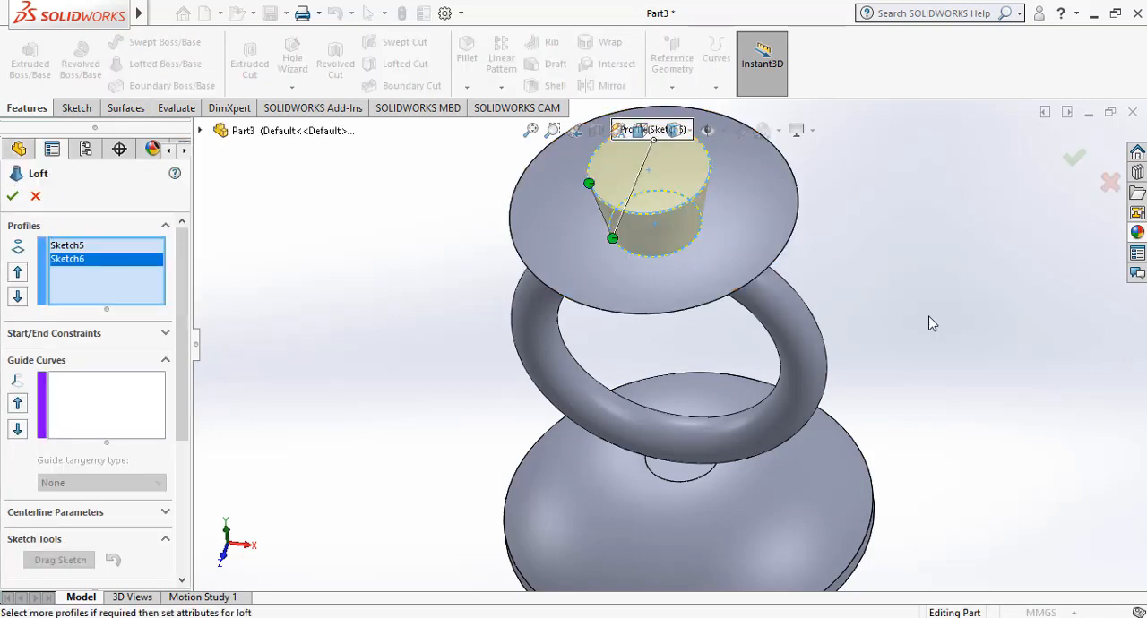
pyautogui.click(1078, 161)
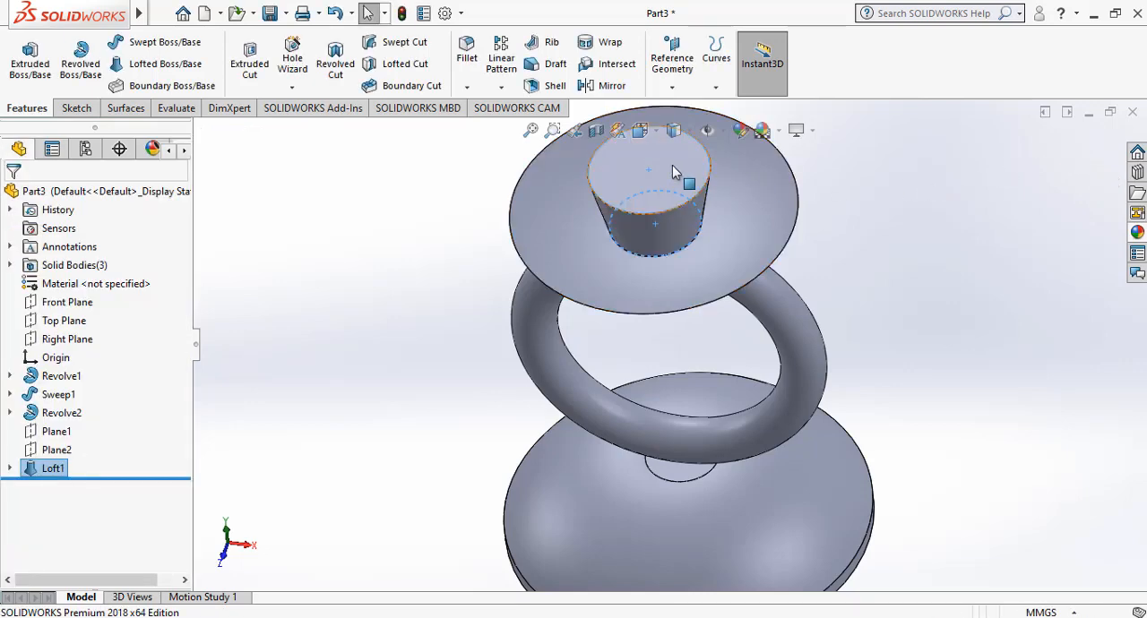
# Start a sketch on the lofted boss's top face and draw an origin-centred circle with a radius of about 12 mm.
pyautogui.click(674, 167)
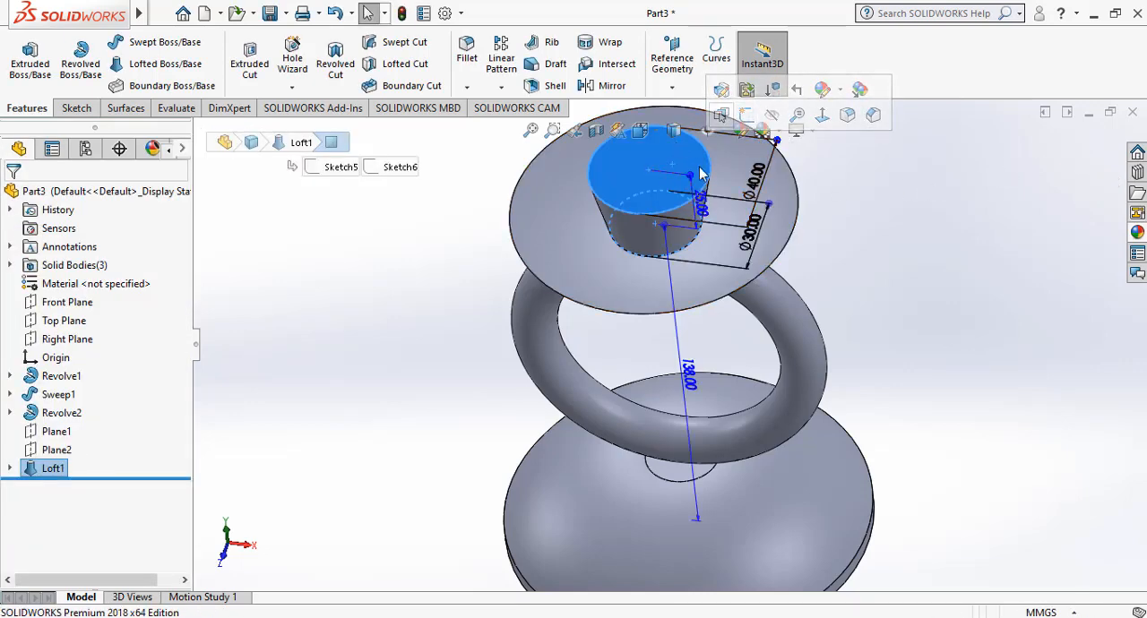
pyautogui.click(746, 117)
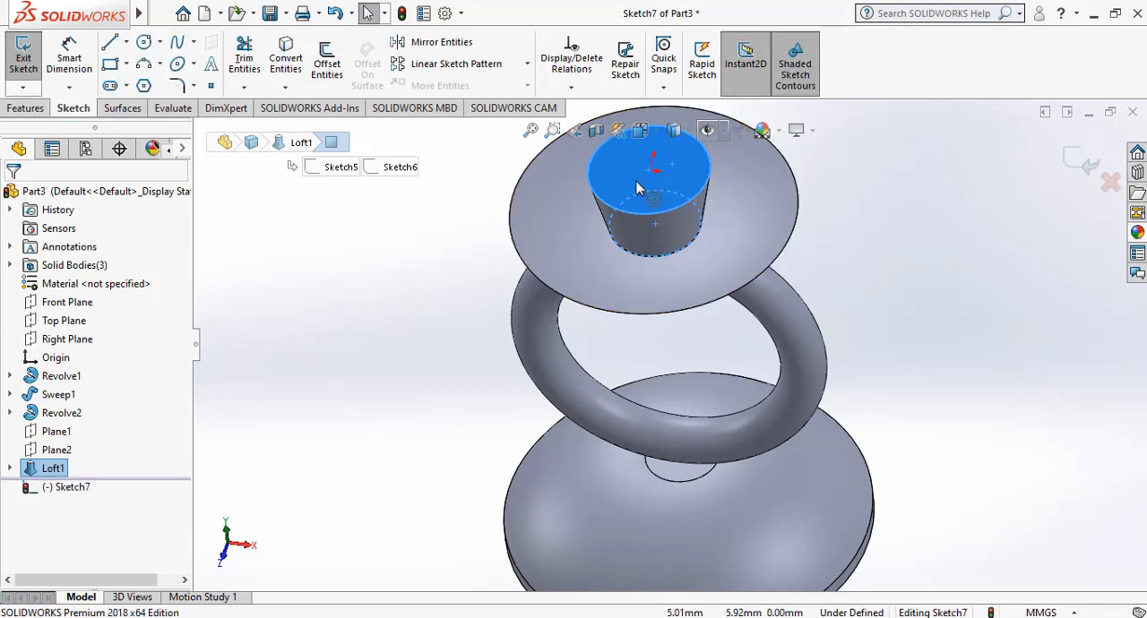
pyautogui.click(143, 42)
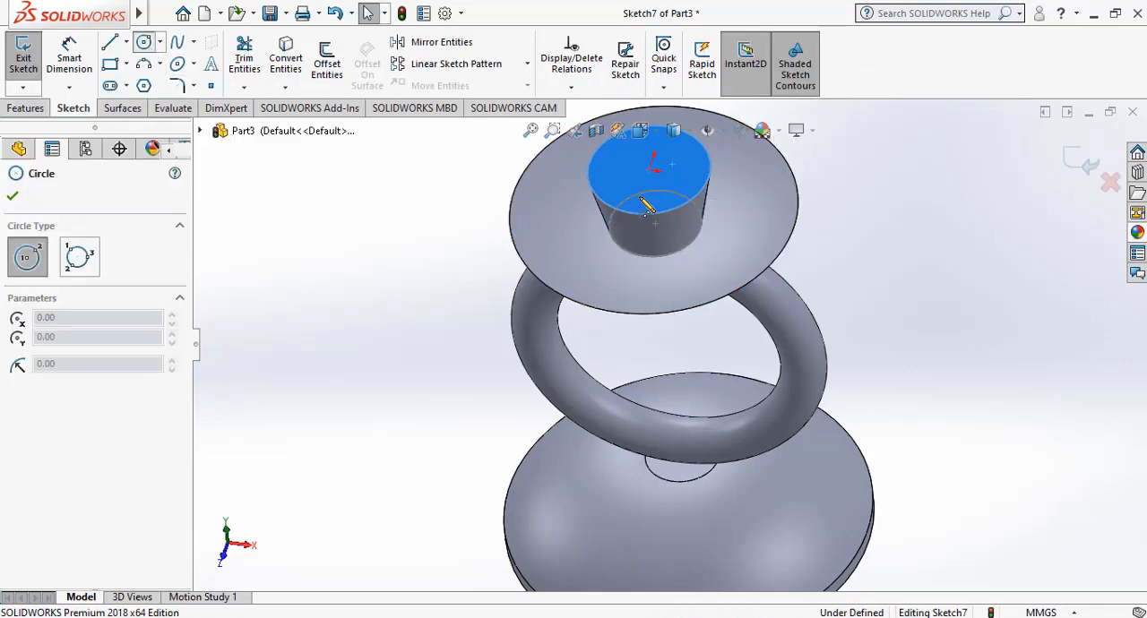
pyautogui.click(652, 168)
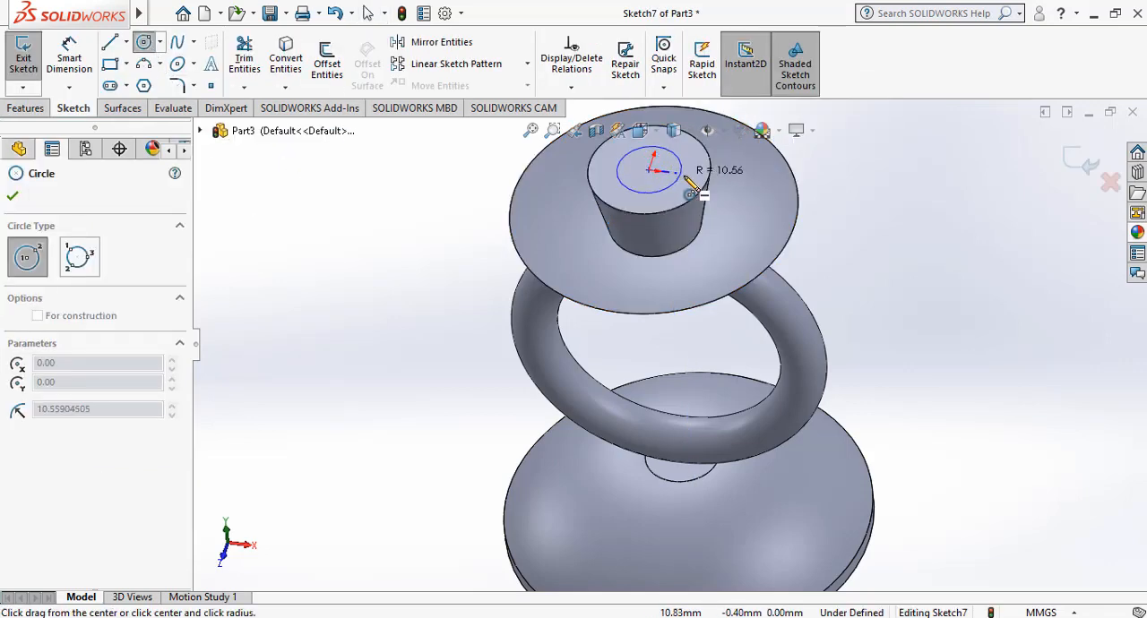
pyautogui.click(692, 188)
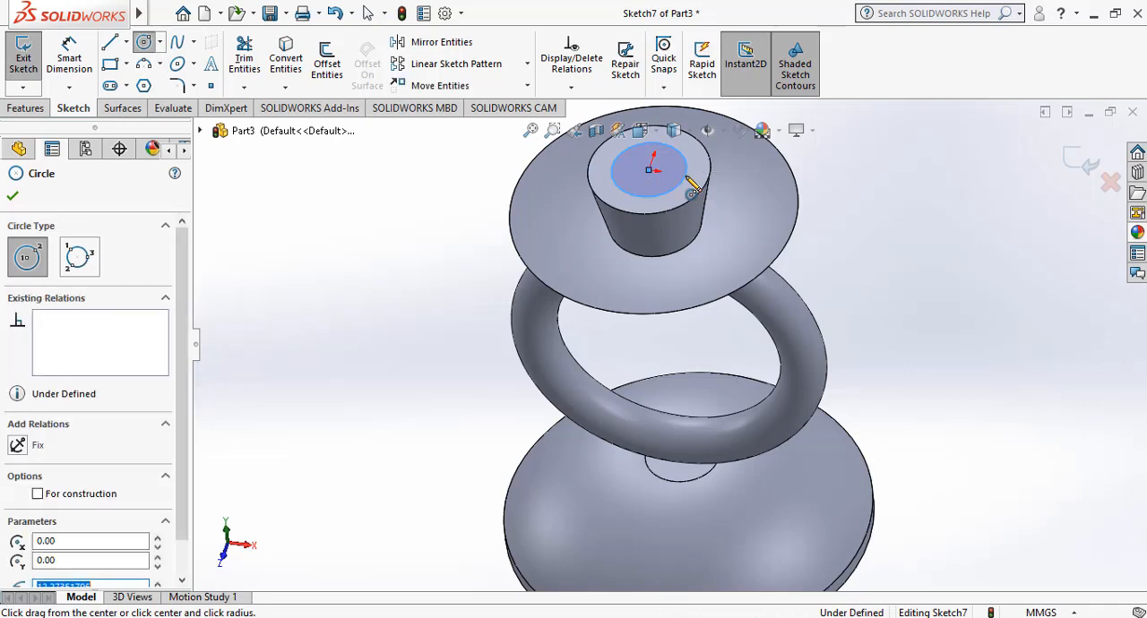
# Dimension the diameter of the circle on the boss's top face as 27 mm.
pyautogui.click(69, 58)
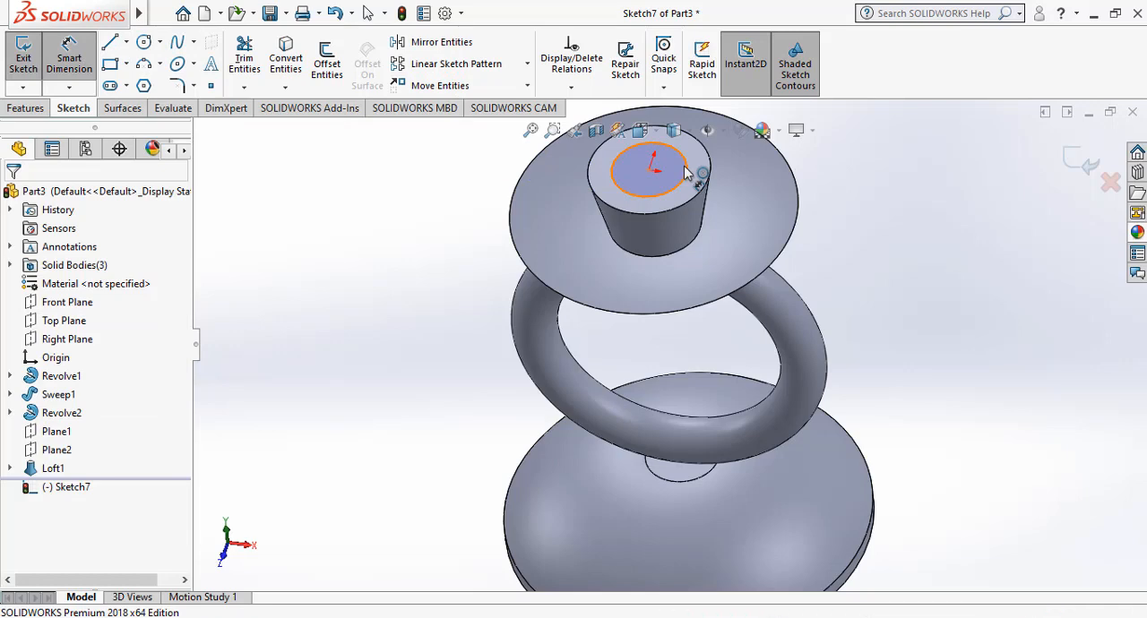
pyautogui.click(685, 171)
pyautogui.click(750, 184)
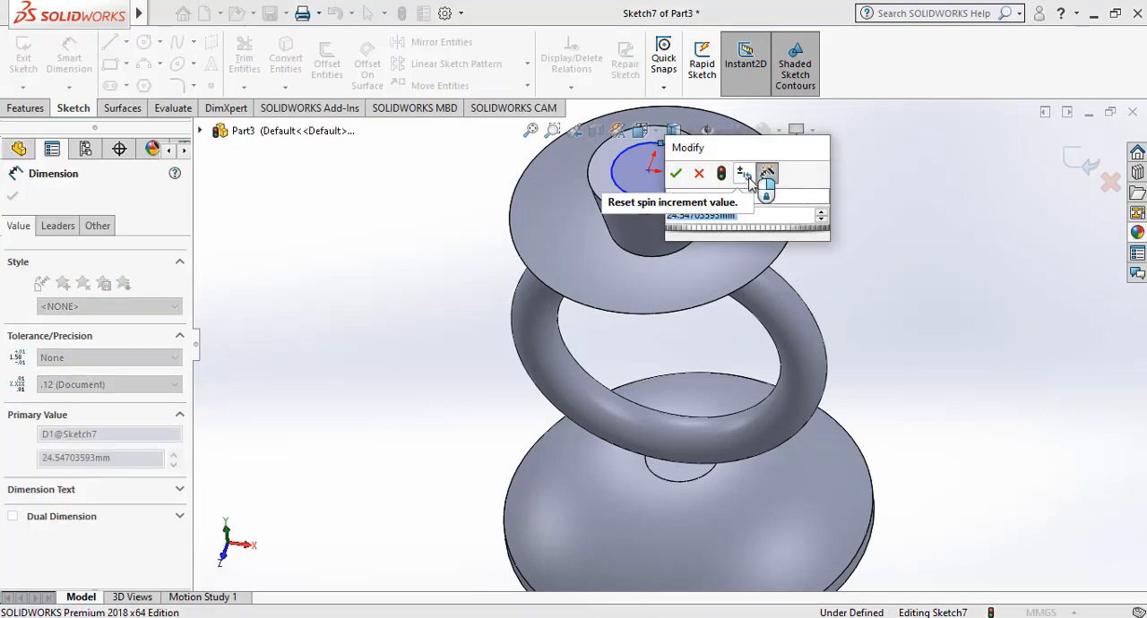
pyautogui.write('27')
pyautogui.press('Return')
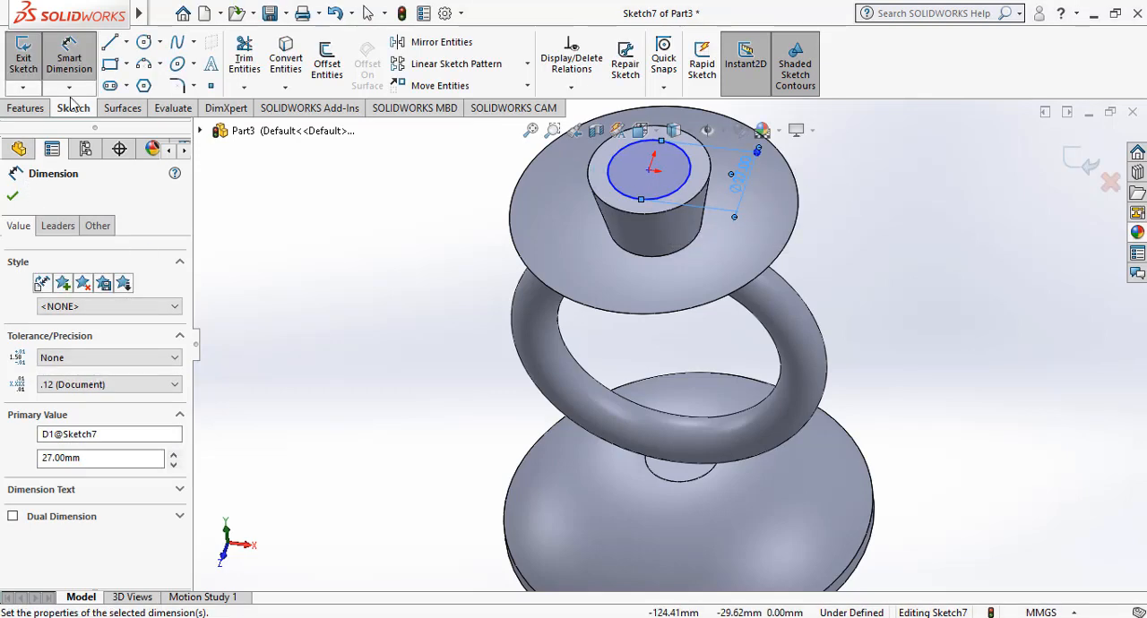
# Cut the 27 mm circle blind into the lofted boss to a depth of 17 mm.
pyautogui.click(25, 108)
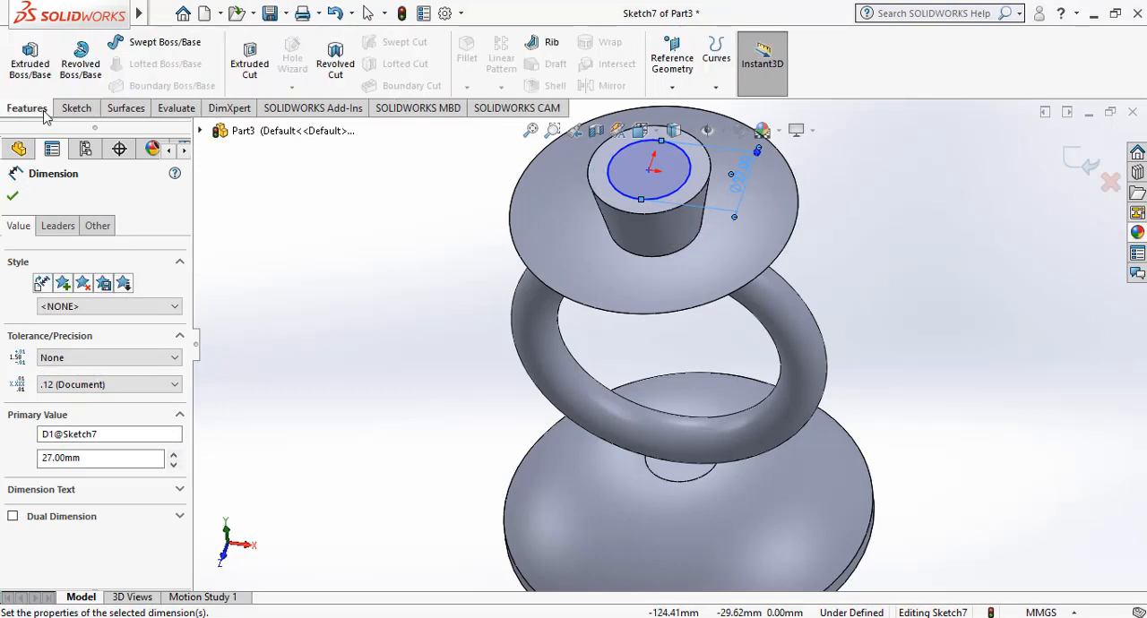
pyautogui.click(251, 63)
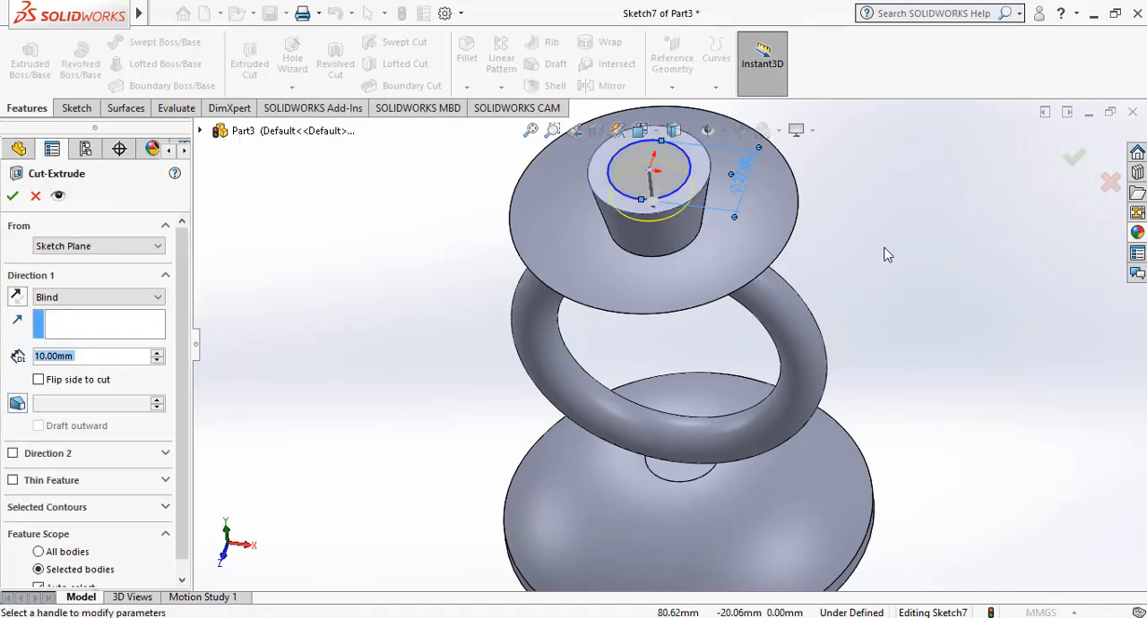
pyautogui.click(223, 558)
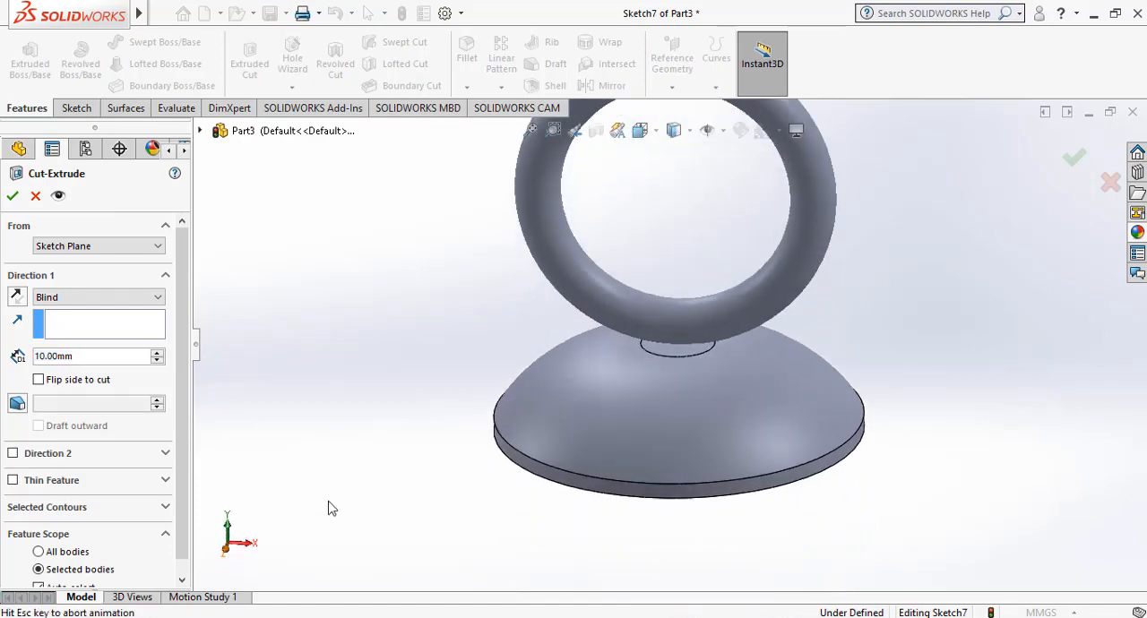
pyautogui.scroll(-5, 719, 166)
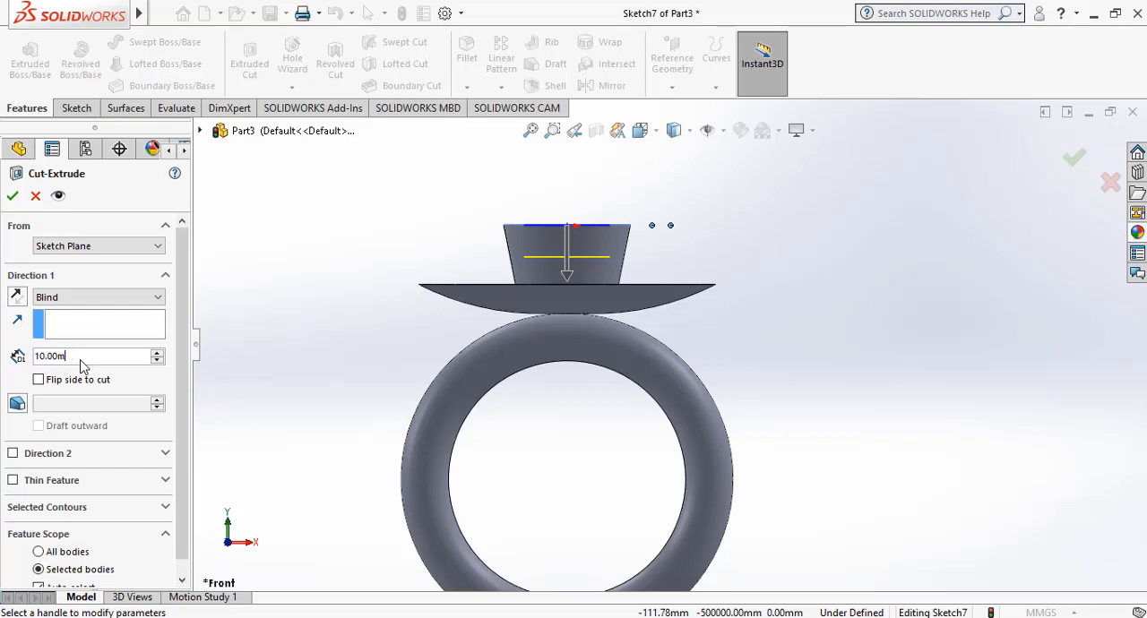
pyautogui.press('BackSpace')
pyautogui.press('BackSpace')
pyautogui.press('BackSpace')
pyautogui.press('BackSpace')
pyautogui.press('BackSpace')
pyautogui.press('BackSpace')
pyautogui.write('15')
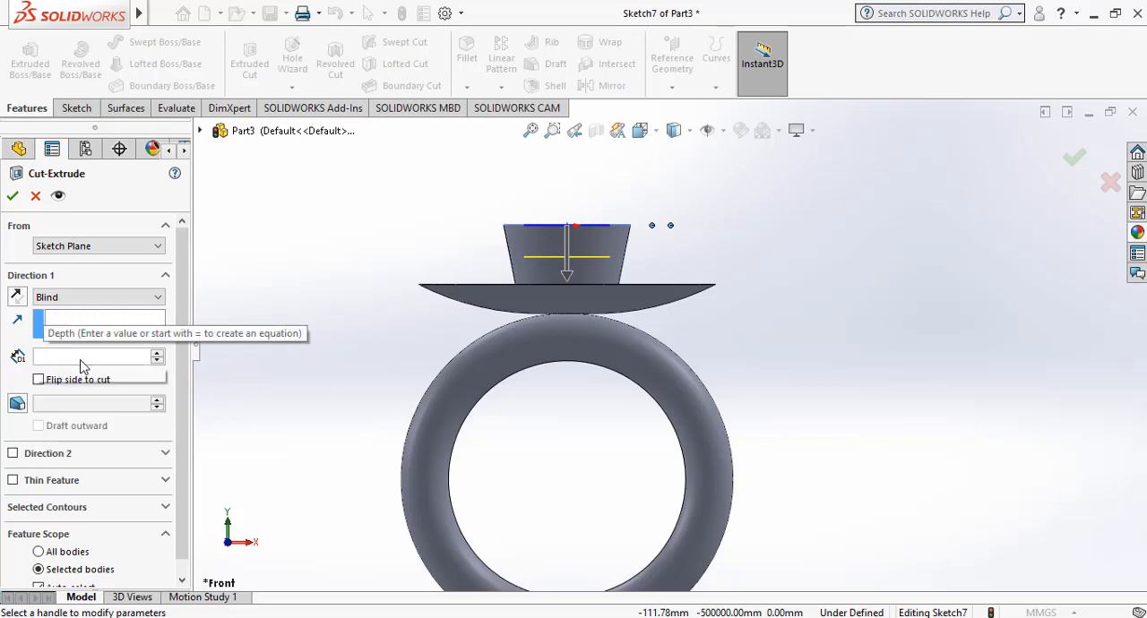
pyautogui.press('Return')
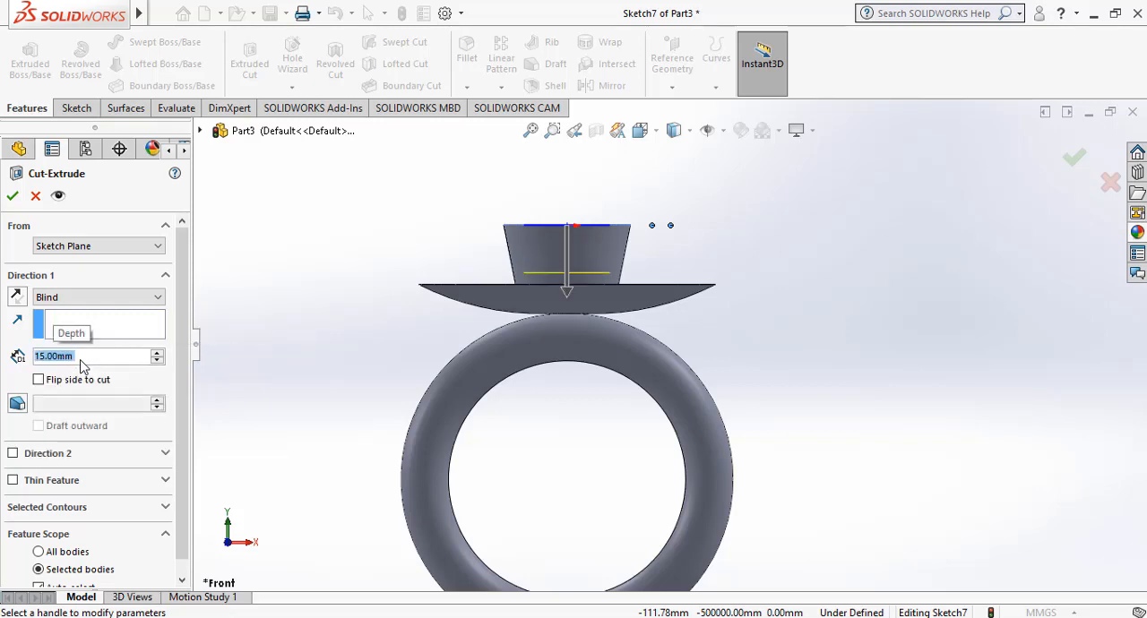
pyautogui.press('BackSpace')
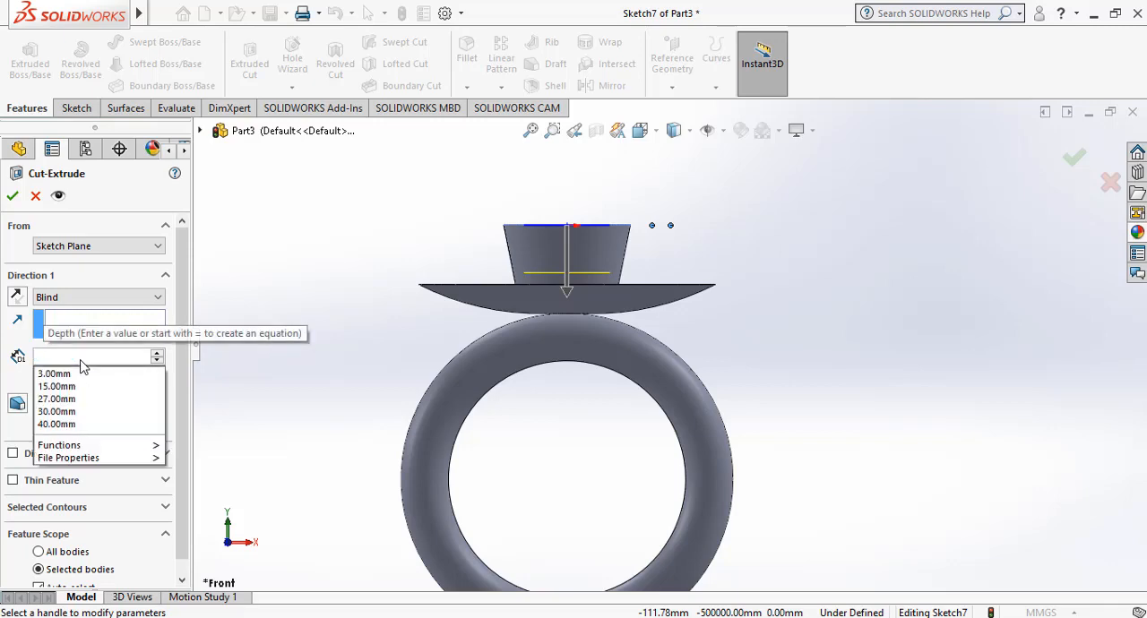
pyautogui.write('17')
pyautogui.press('Return')
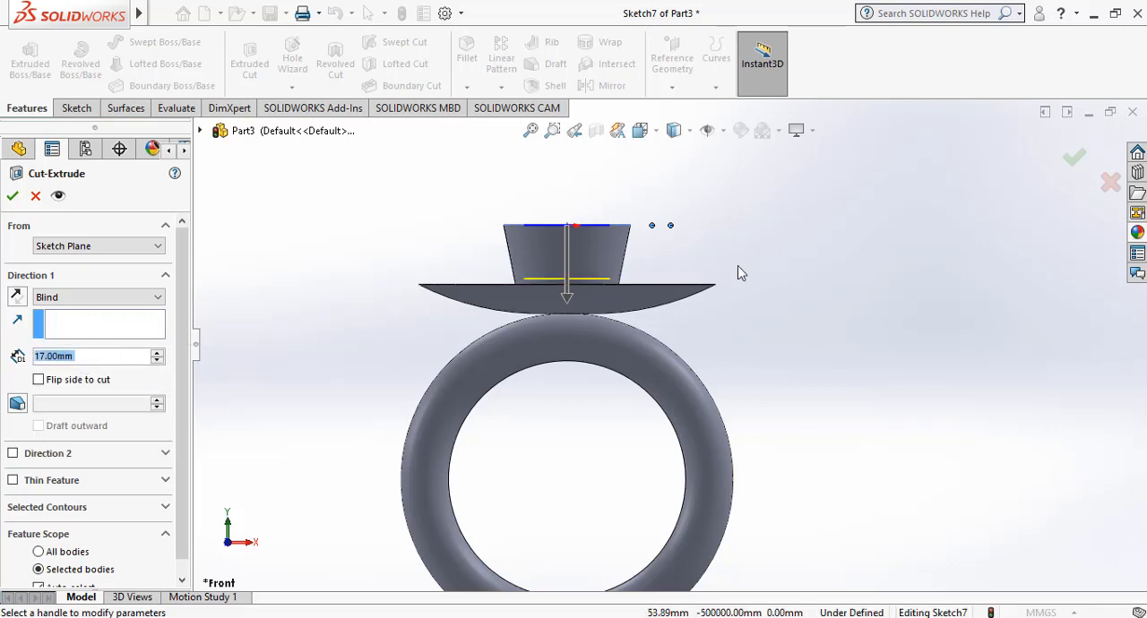
pyautogui.click(1076, 158)
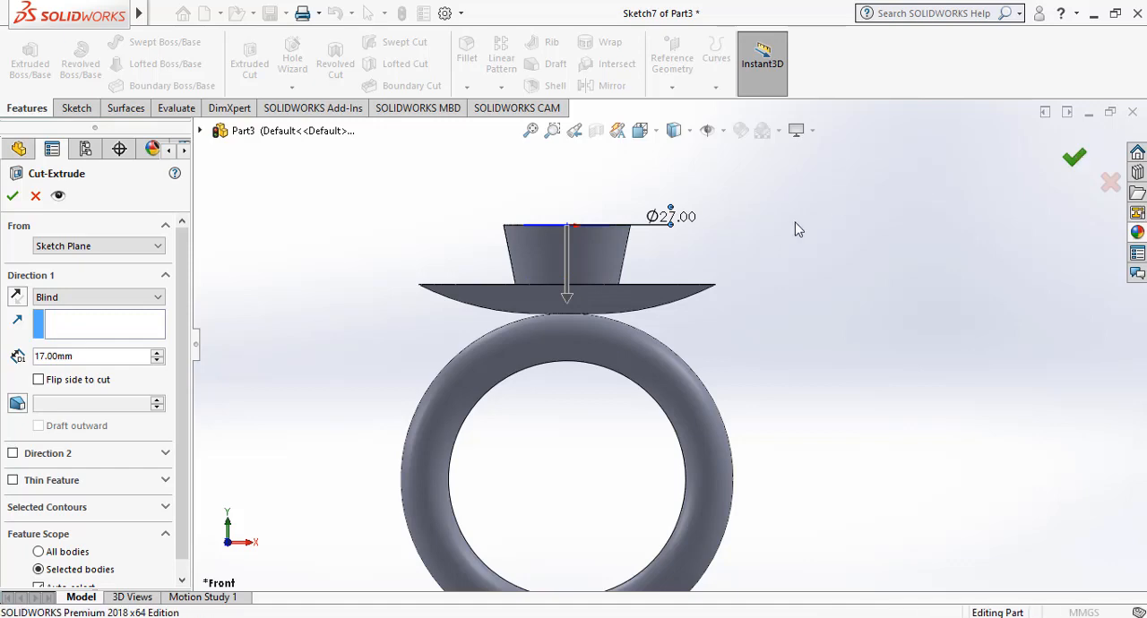
# Examine the overall shape of the candle stand from the front.
pyautogui.rightClick(818, 198)
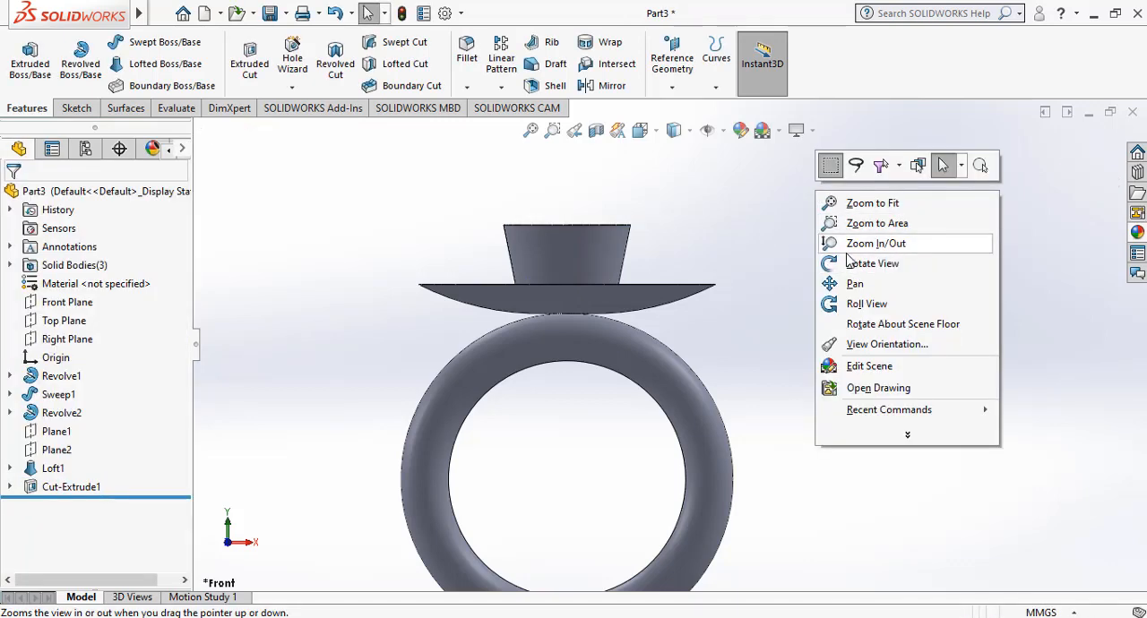
pyautogui.click(873, 244)
pyautogui.moveTo(842, 252); pyautogui.dragTo(856, 302)
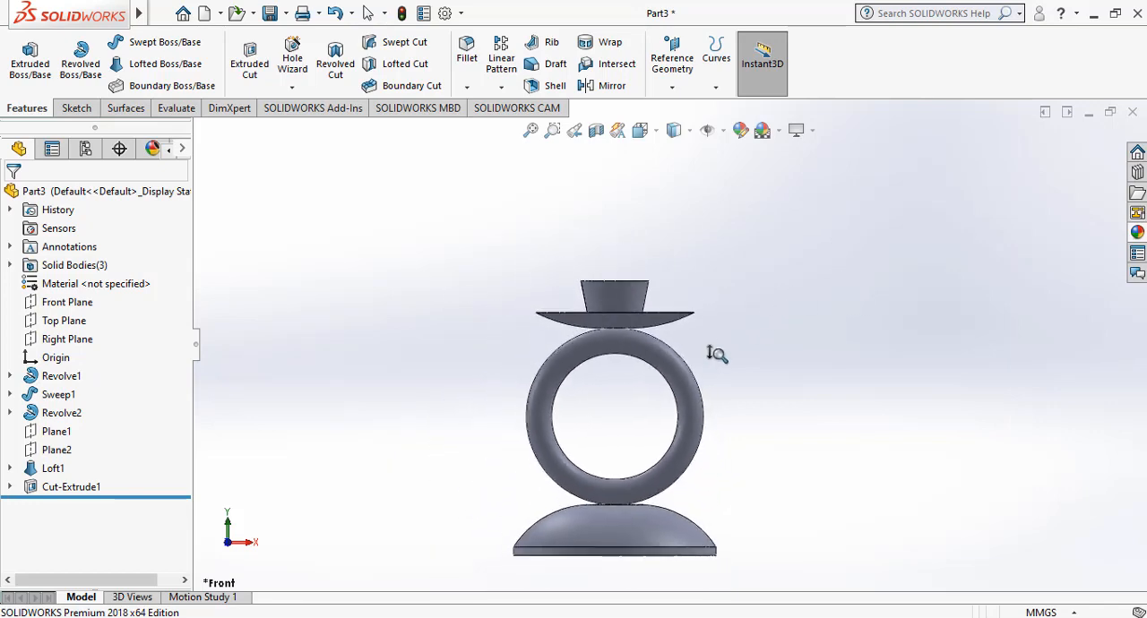
pyautogui.scroll(-2, 641, 464)
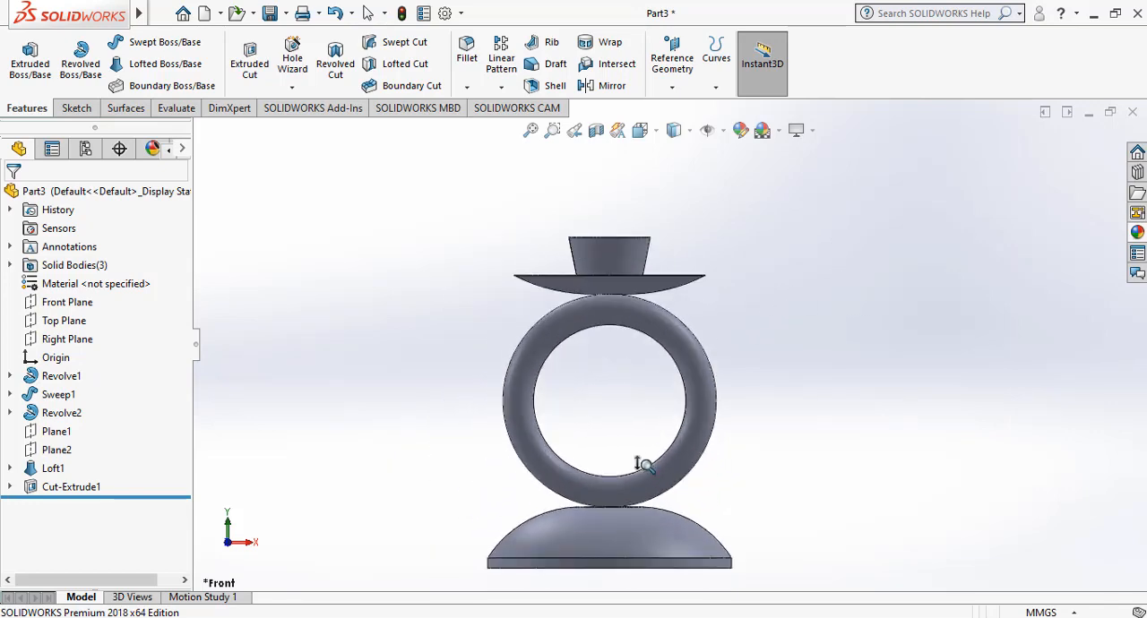
pyautogui.scroll(-2, 627, 436)
pyautogui.scroll(3, 627, 436)
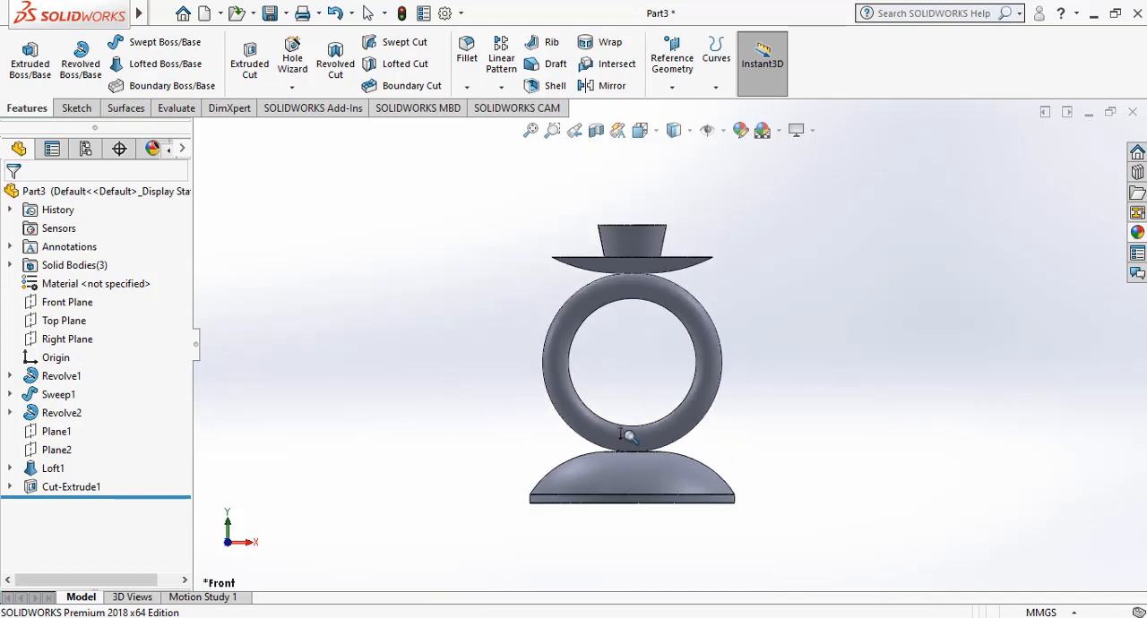
pyautogui.scroll(-3, 627, 436)
pyautogui.scroll(1, 627, 436)
pyautogui.scroll(2, 627, 437)
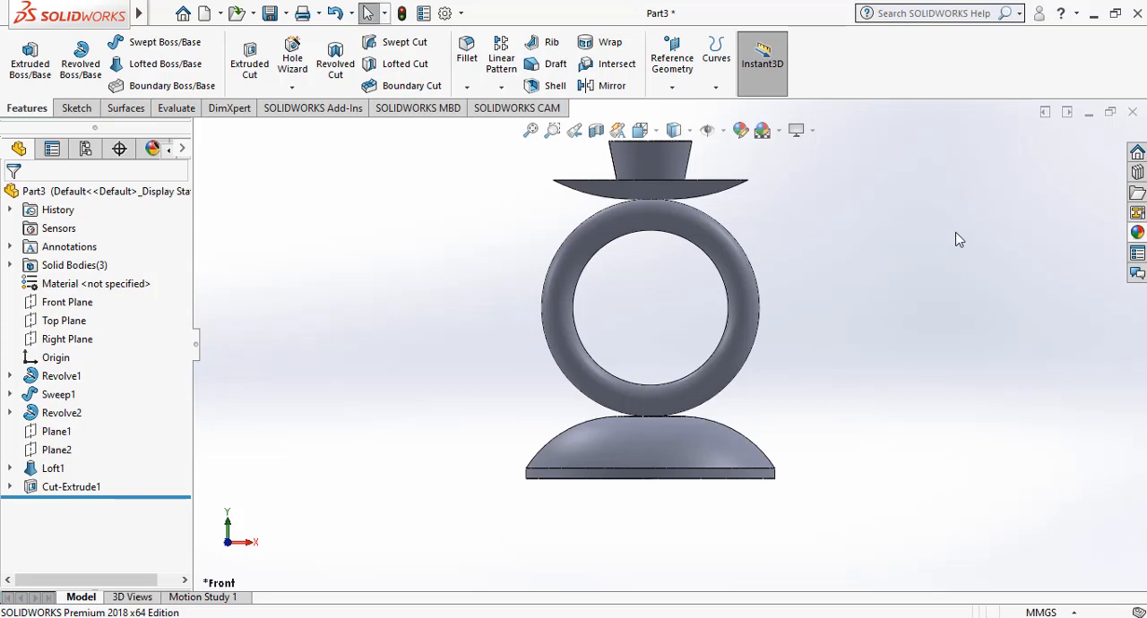
# Apply the wood floor appearance from Studio Materials to the domed base body.
pyautogui.click(1137, 233)
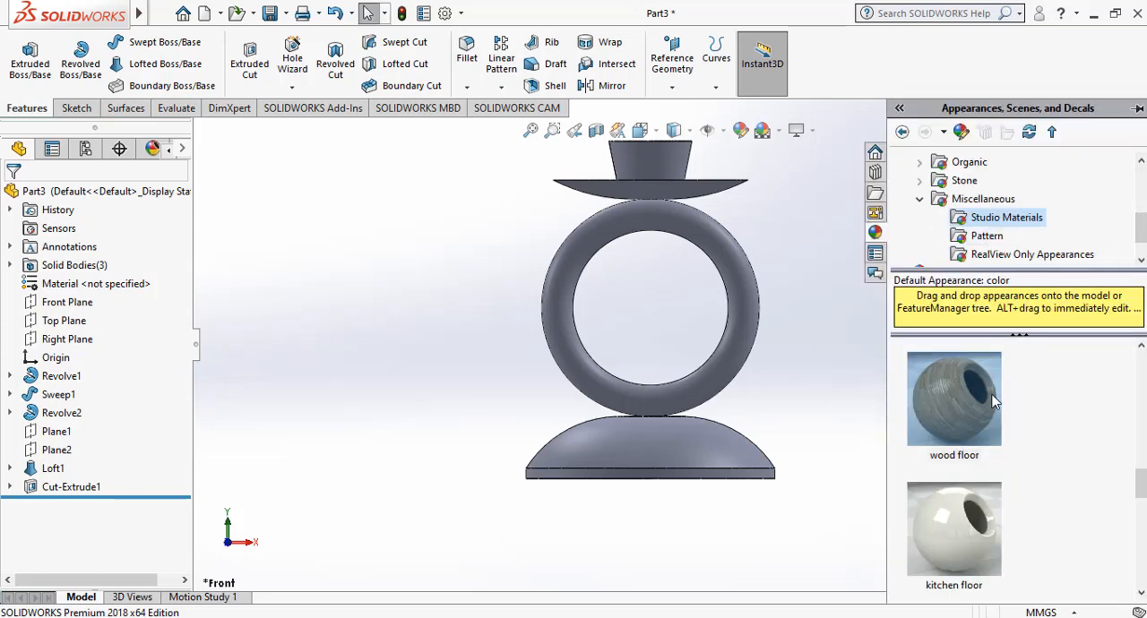
pyautogui.moveTo(992, 402); pyautogui.dragTo(721, 452)
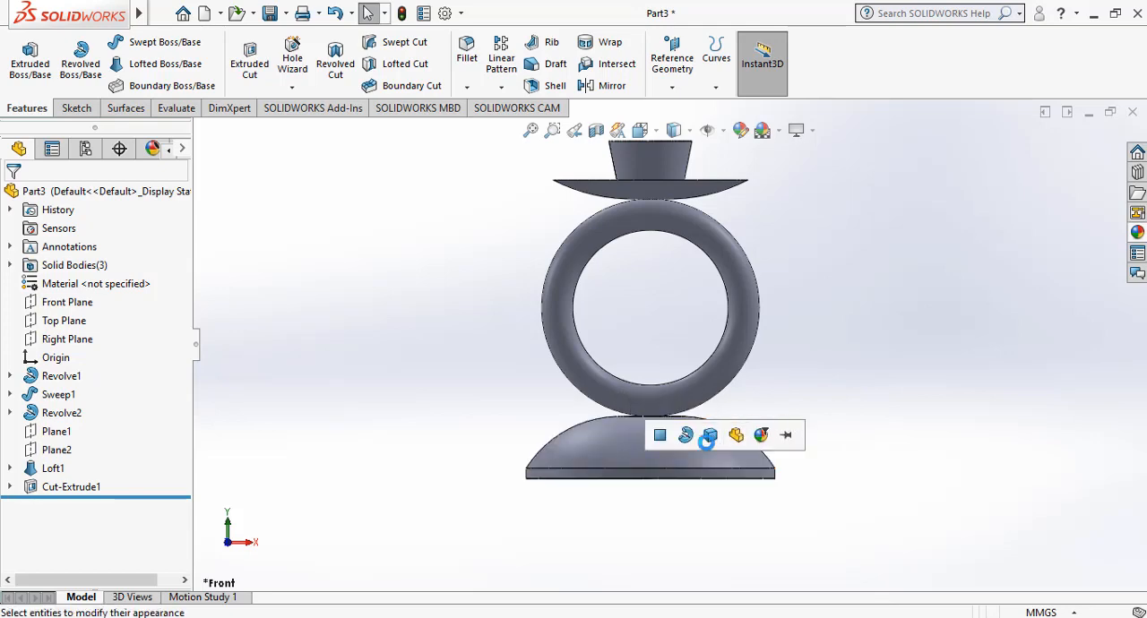
pyautogui.click(710, 438)
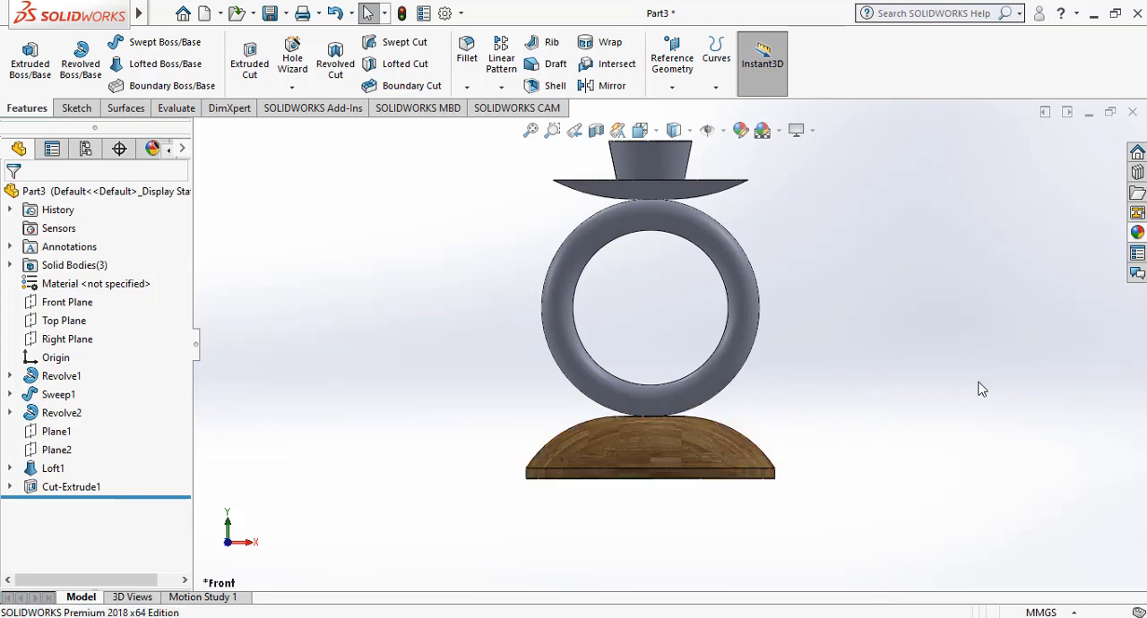
# Apply the wood floor appearance to the swept ring body.
pyautogui.click(1137, 232)
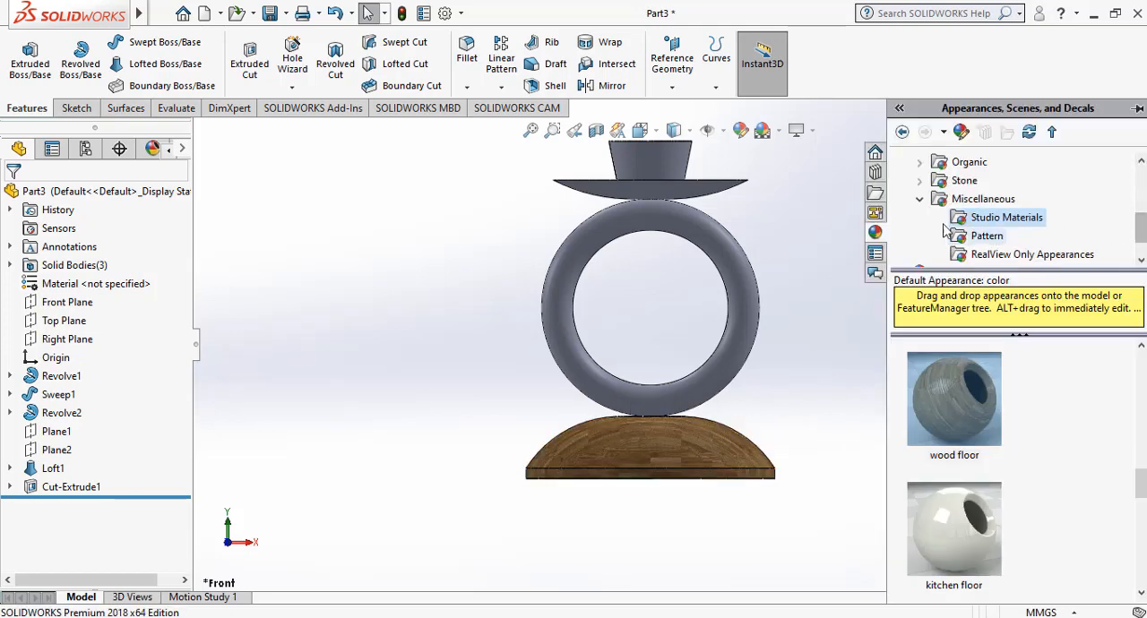
pyautogui.scroll(3, 955, 175)
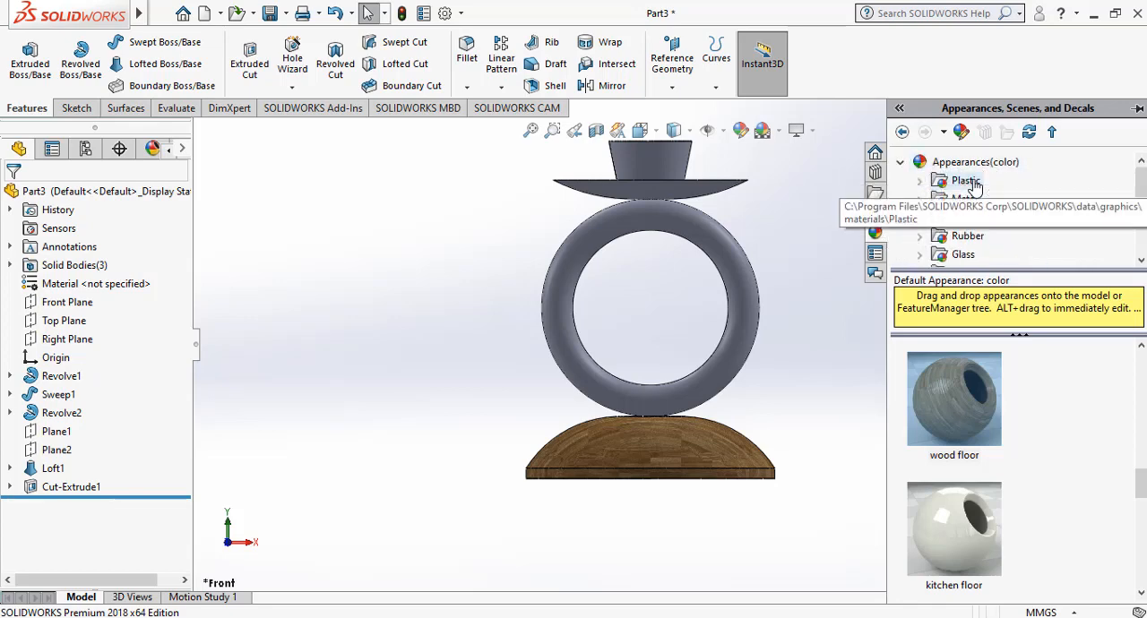
pyautogui.scroll(-1, 975, 183)
pyautogui.scroll(-2, 975, 185)
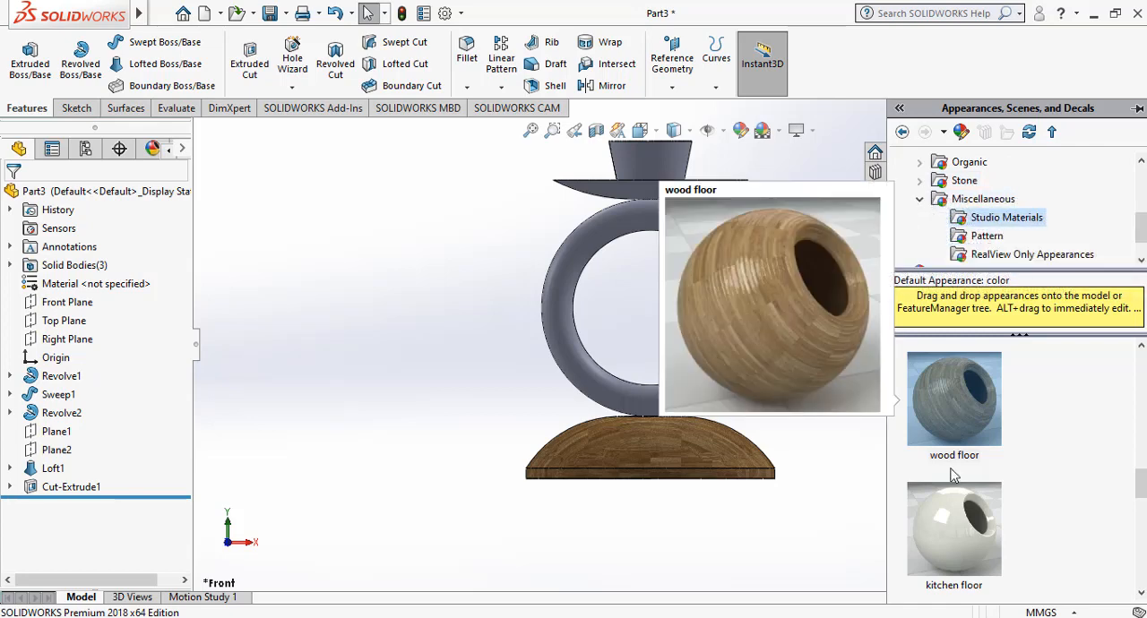
pyautogui.moveTo(966, 411); pyautogui.dragTo(750, 300)
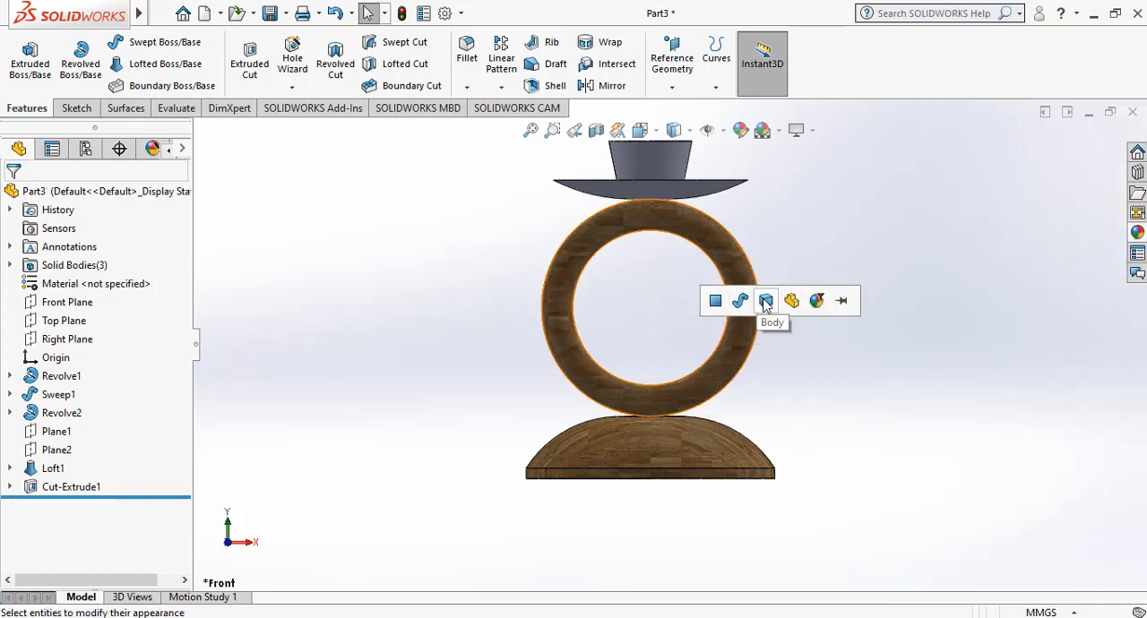
pyautogui.click(766, 301)
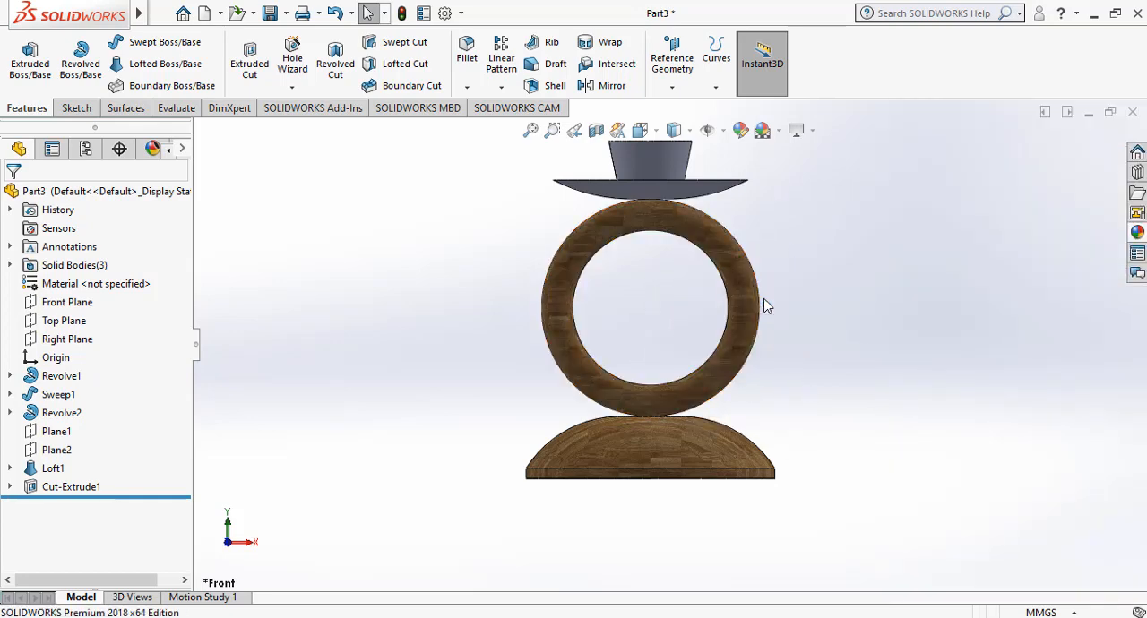
# Apply the wood floor appearance to the body formed by the dish and candle holder.
pyautogui.click(1134, 232)
pyautogui.moveTo(957, 402); pyautogui.dragTo(661, 181)
pyautogui.click(678, 181)
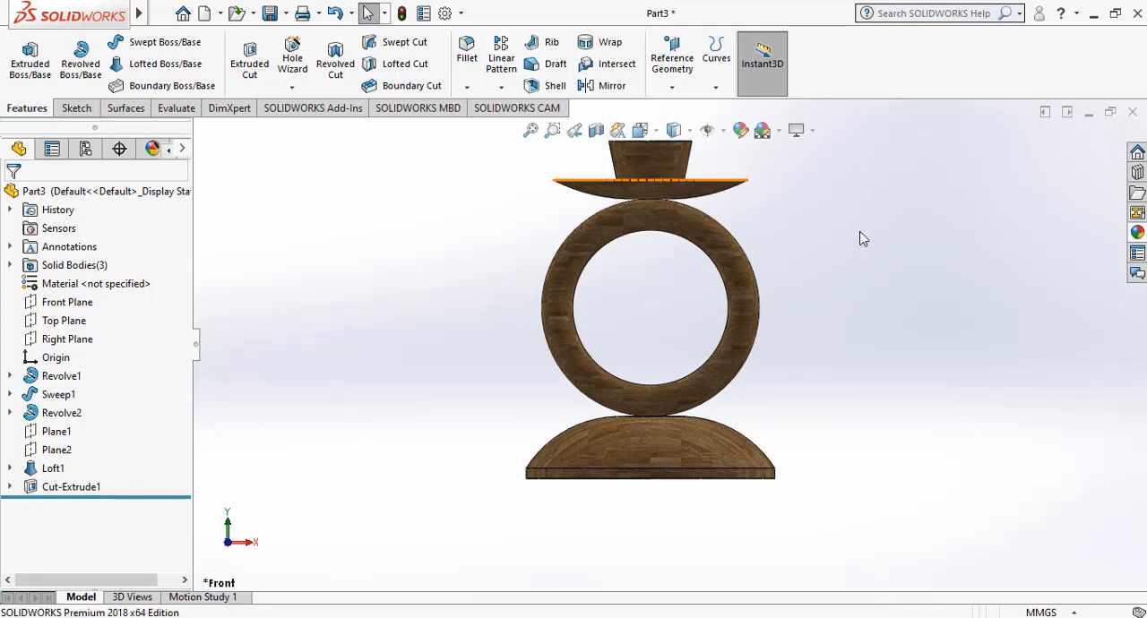
# Inspect the finished candle stand and its candle hole from several angles.
pyautogui.rightClick(860, 236)
pyautogui.click(896, 299)
pyautogui.moveTo(877, 211); pyautogui.dragTo(857, 322)
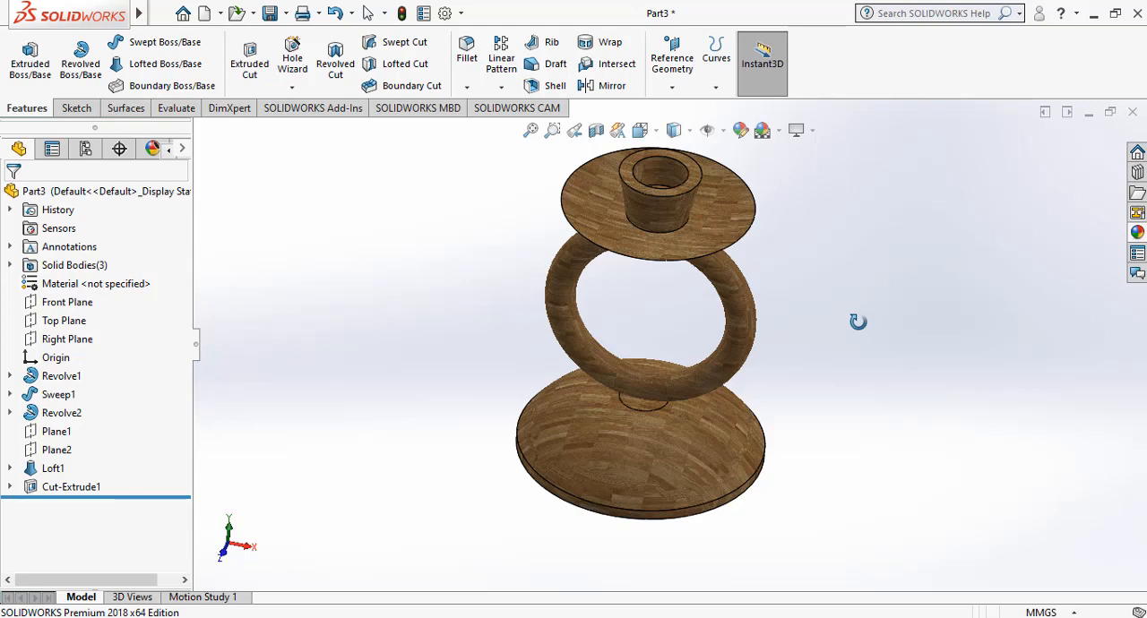
pyautogui.moveTo(858, 321); pyautogui.dragTo(811, 287)
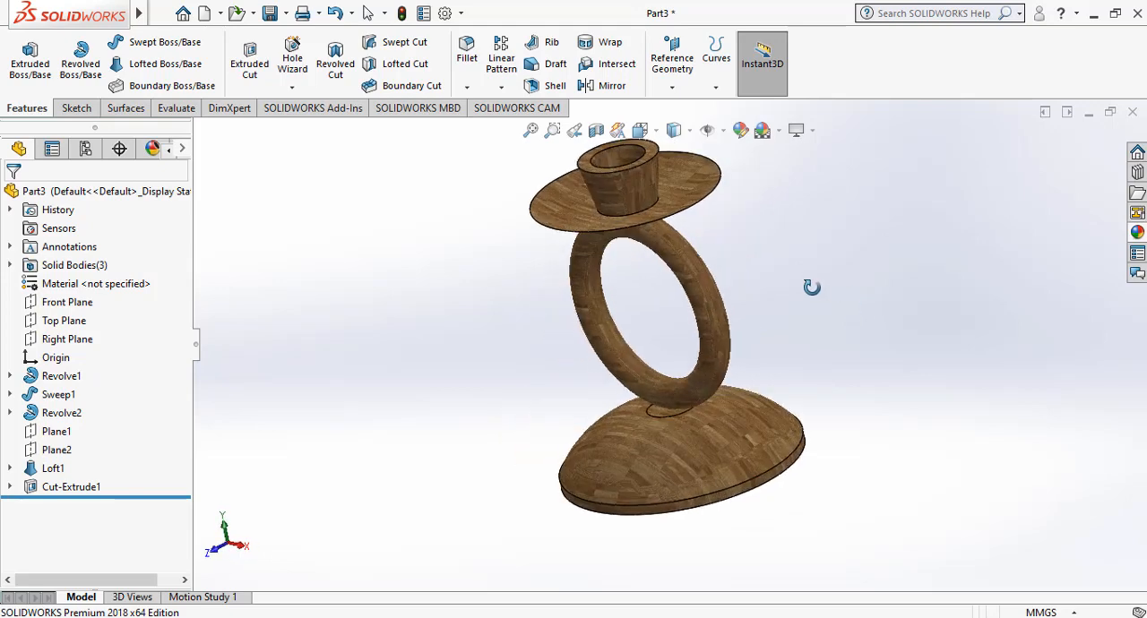